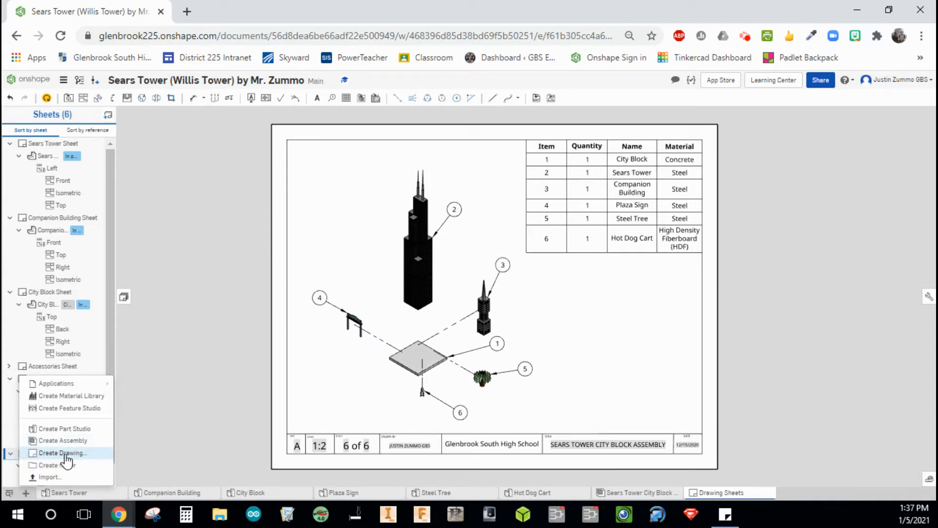
Step: Create a drawing from the GBS Drawing Sheet ANSI Template with no views
{"action": "left_click", "coordinate": [84, 455]}
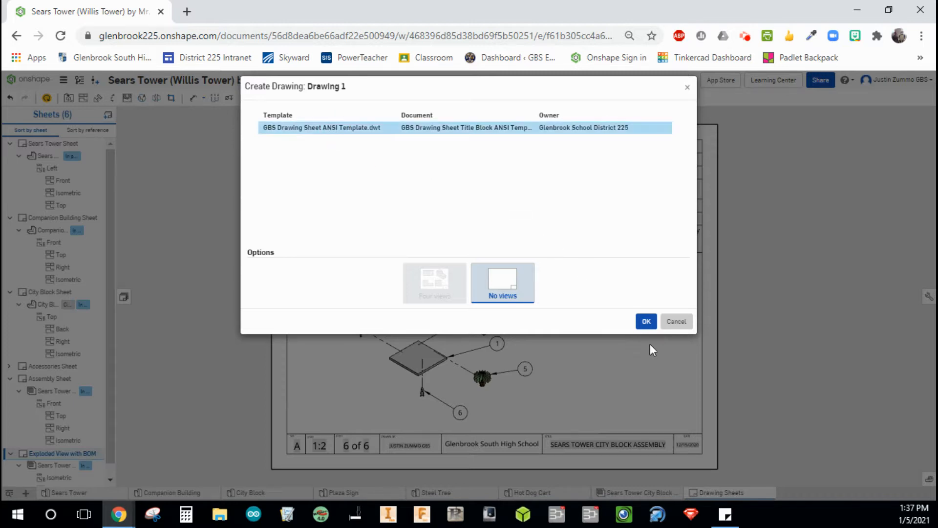
{"action": "left_click", "coordinate": [644, 327]}
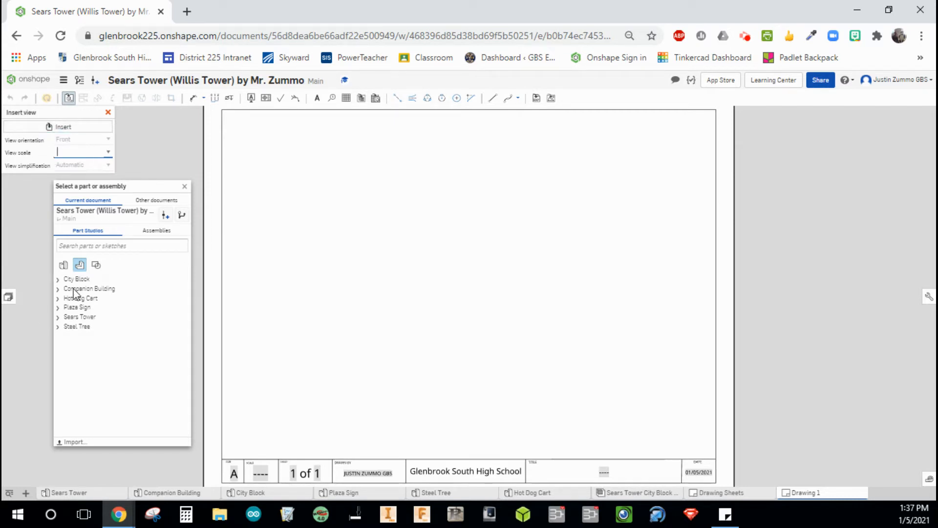
Step: Insert the City Block part in top orientation at 1:1 scale in the lower-left area of the sheet
{"action": "left_click", "coordinate": [69, 267]}
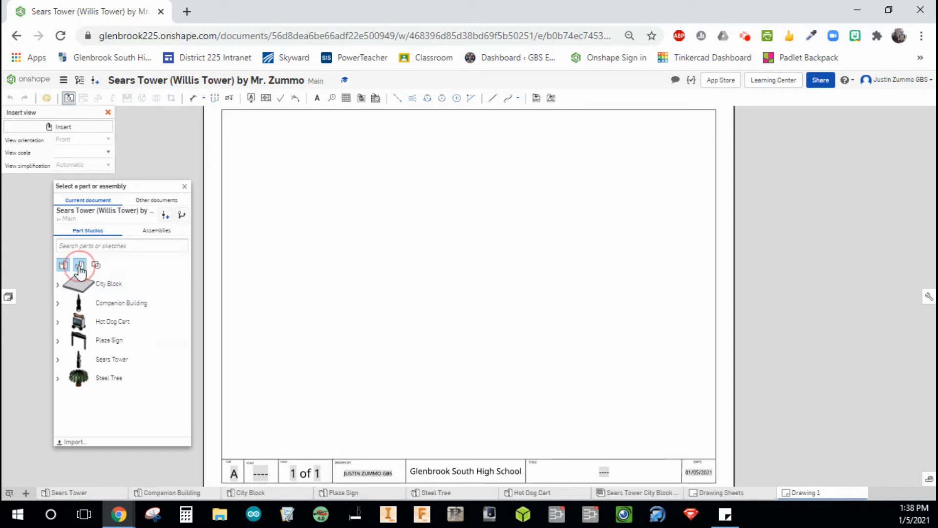
{"action": "left_click", "coordinate": [86, 286]}
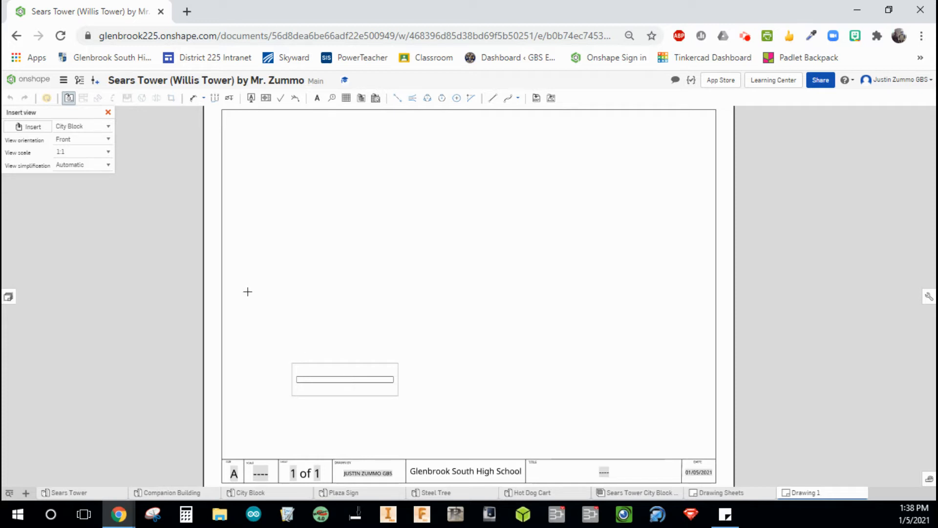
{"action": "left_click", "coordinate": [105, 142]}
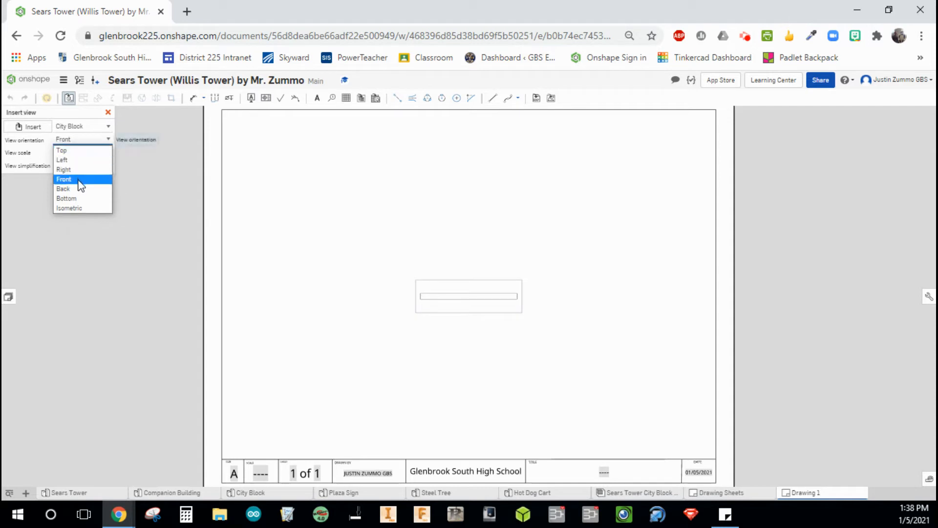
{"action": "left_click", "coordinate": [73, 153]}
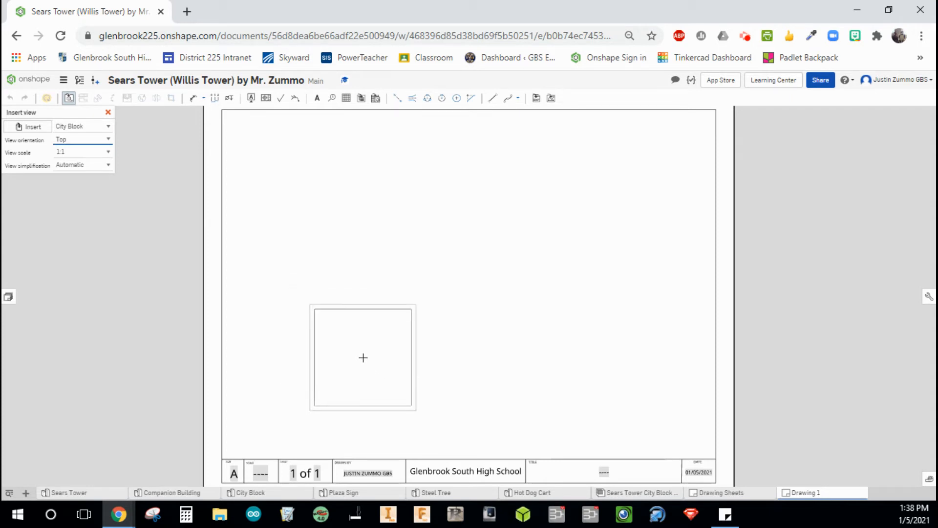
{"action": "left_click", "coordinate": [364, 358]}
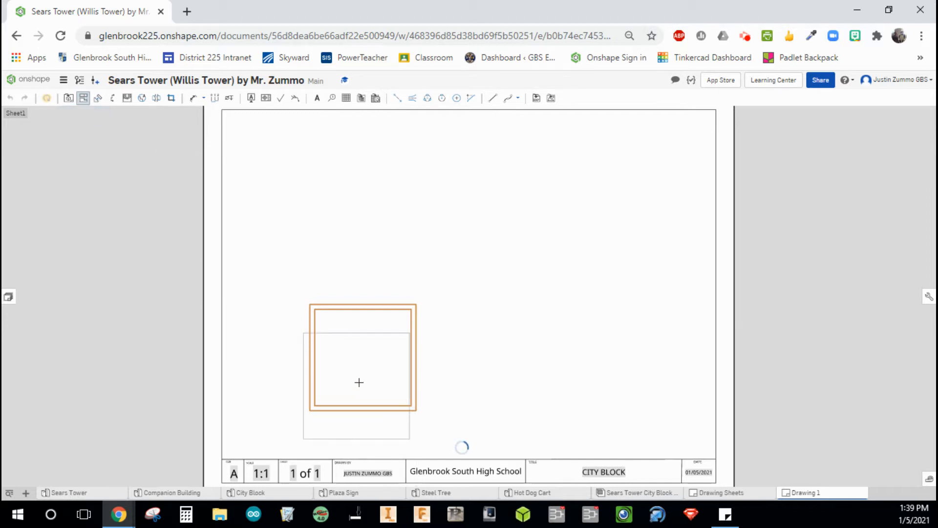
Step: Project two edge views from the City Block's top view, one to its right and one directly above it
{"action": "left_click", "coordinate": [354, 182]}
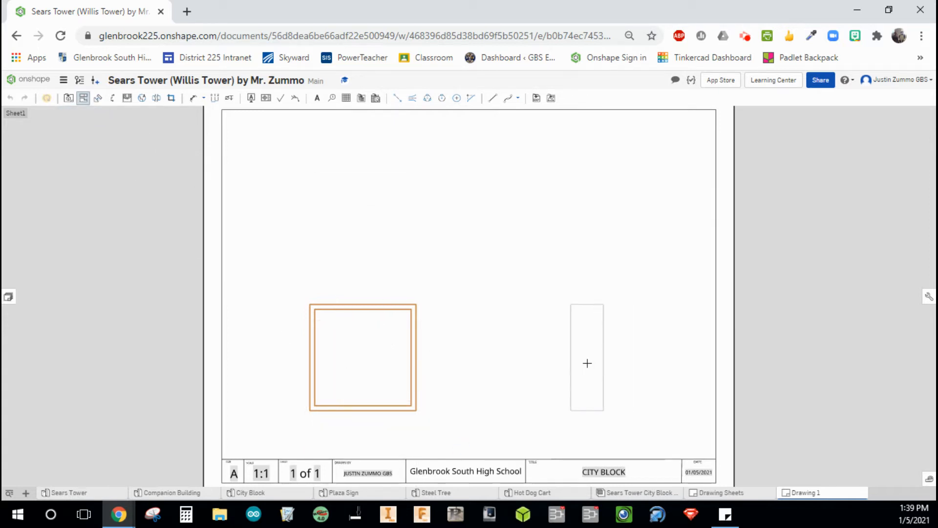
{"action": "left_click", "coordinate": [587, 363]}
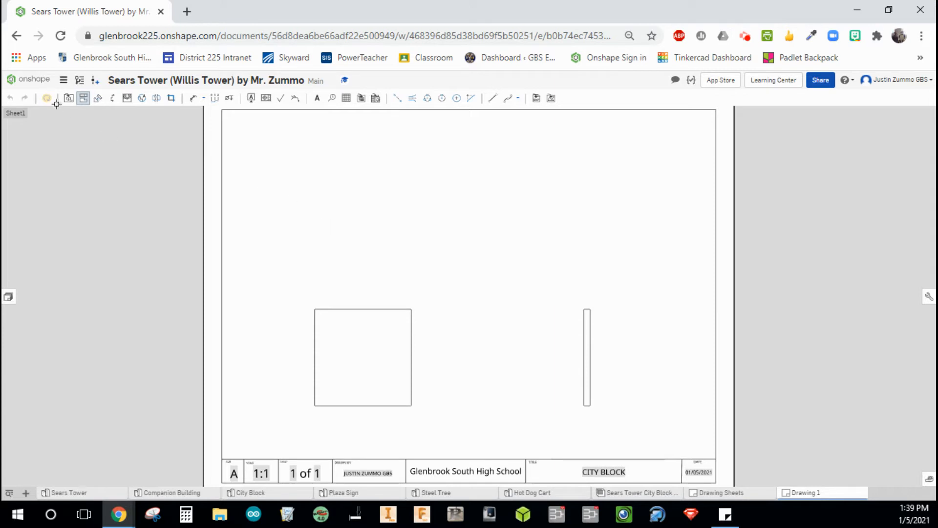
{"action": "left_click", "coordinate": [84, 101]}
{"action": "left_click", "coordinate": [369, 338]}
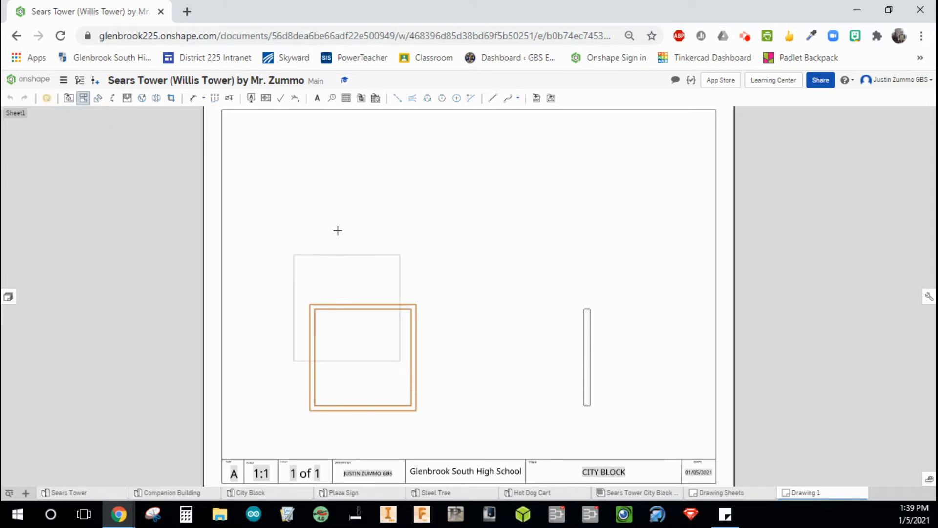
{"action": "left_click", "coordinate": [346, 192]}
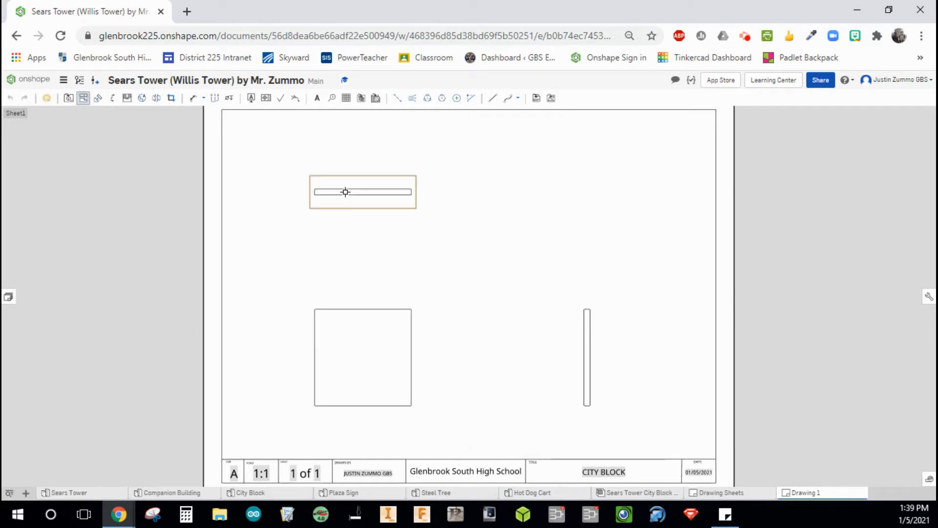
Step: Project an isometric view from the City Block's top view into the upper-right area of the sheet
{"action": "left_click", "coordinate": [367, 365]}
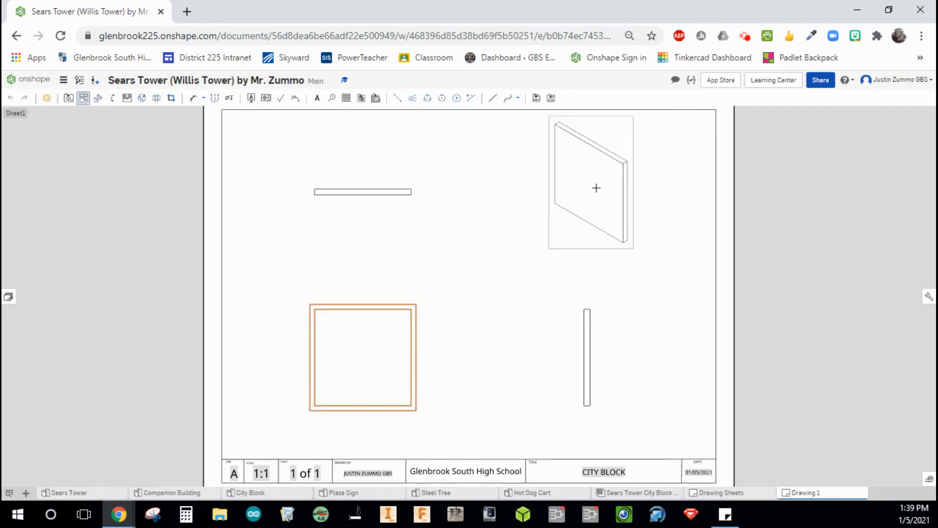
{"action": "left_click", "coordinate": [596, 189]}
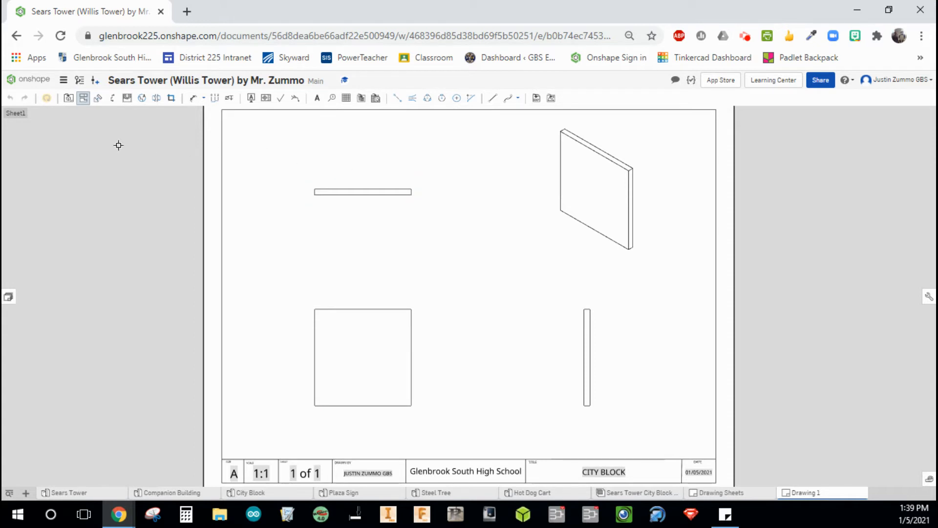
{"action": "key", "text": "Escape"}
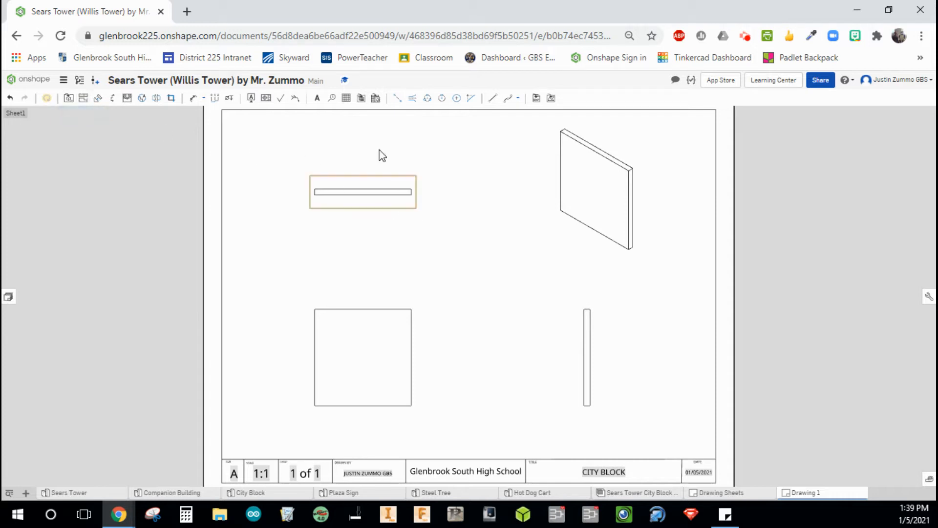
Step: Dimension the right and upper edges of the square top view, placing each dimension just outside the outline
{"action": "left_click", "coordinate": [193, 99]}
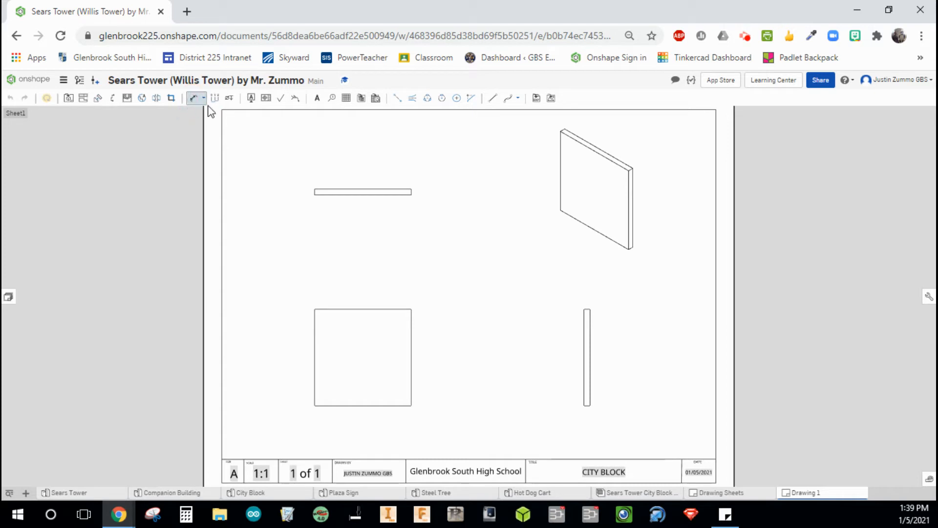
{"action": "left_click", "coordinate": [412, 316]}
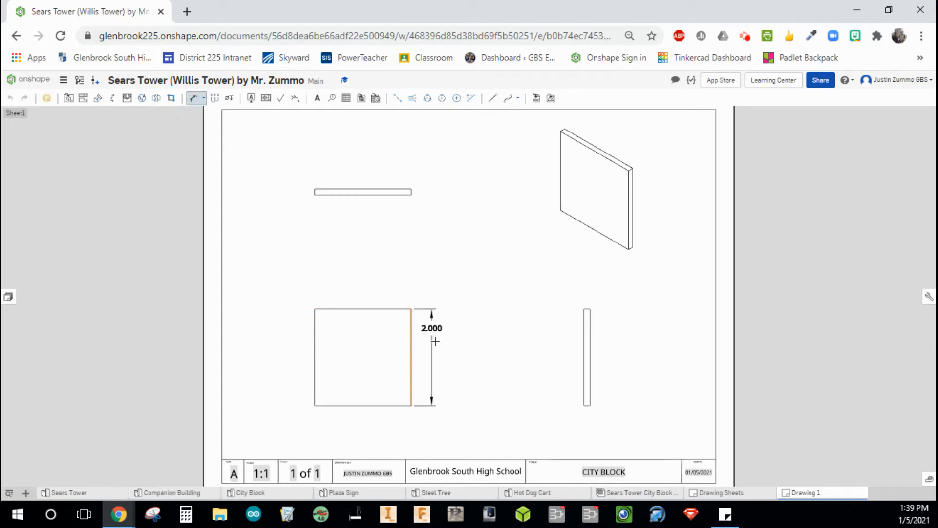
{"action": "left_click", "coordinate": [437, 357]}
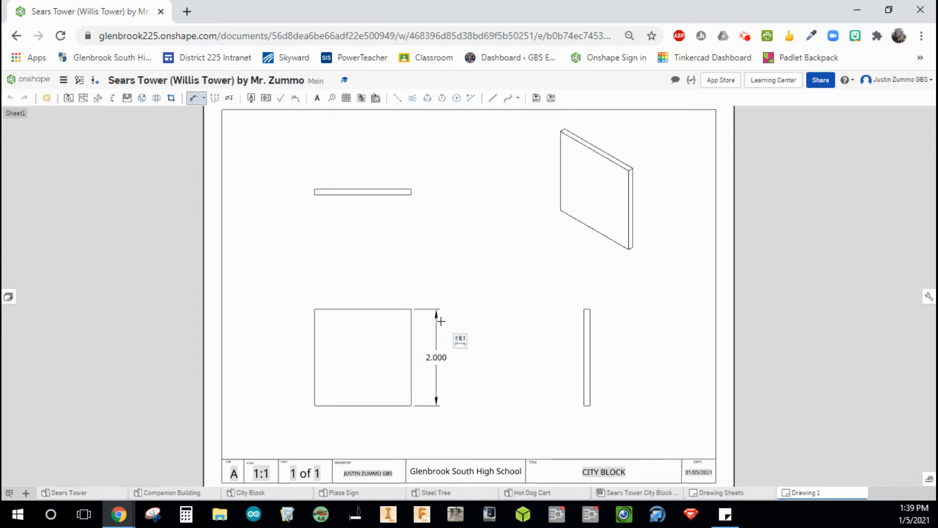
{"action": "left_click", "coordinate": [371, 309]}
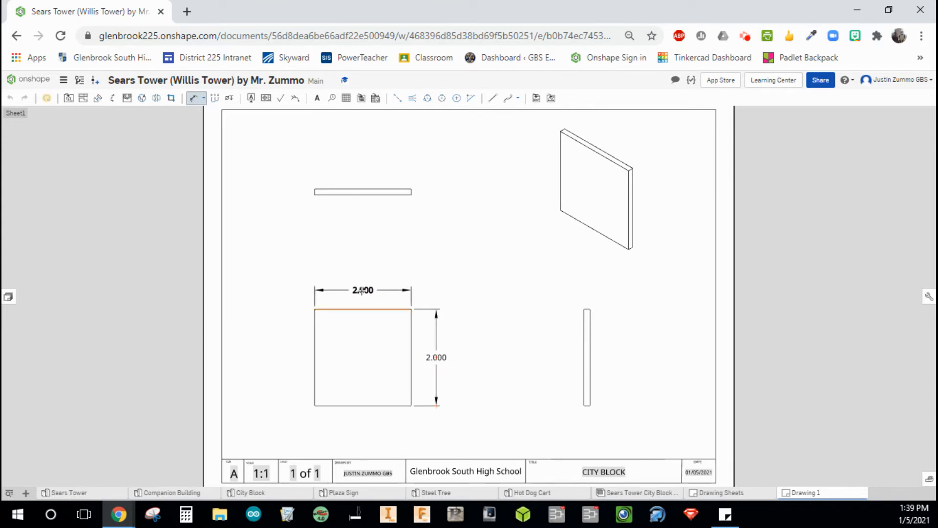
{"action": "left_click", "coordinate": [363, 291]}
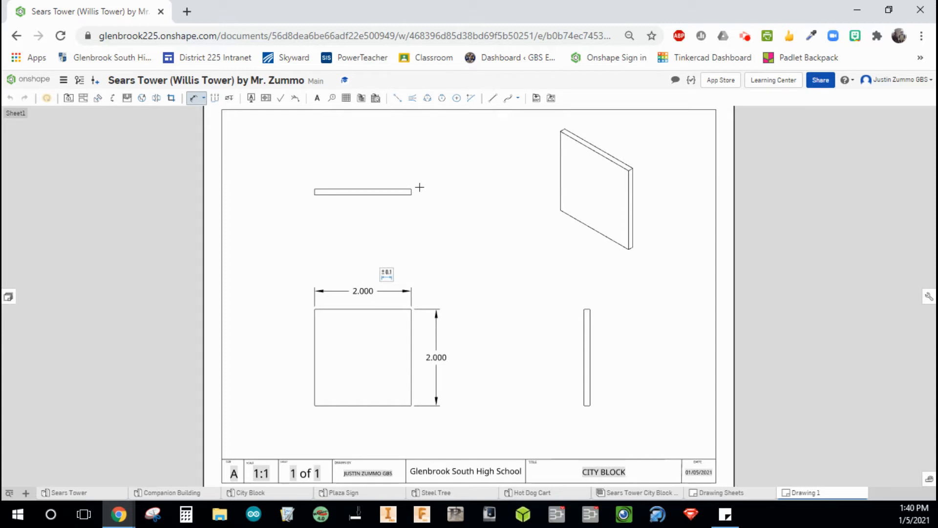
Step: Dimension the block's thickness at the right end of the upper edge view, with the text below the extension lines
{"action": "scroll", "coordinate": [414, 188], "scroll_direction": "down", "scroll_amount": 1}
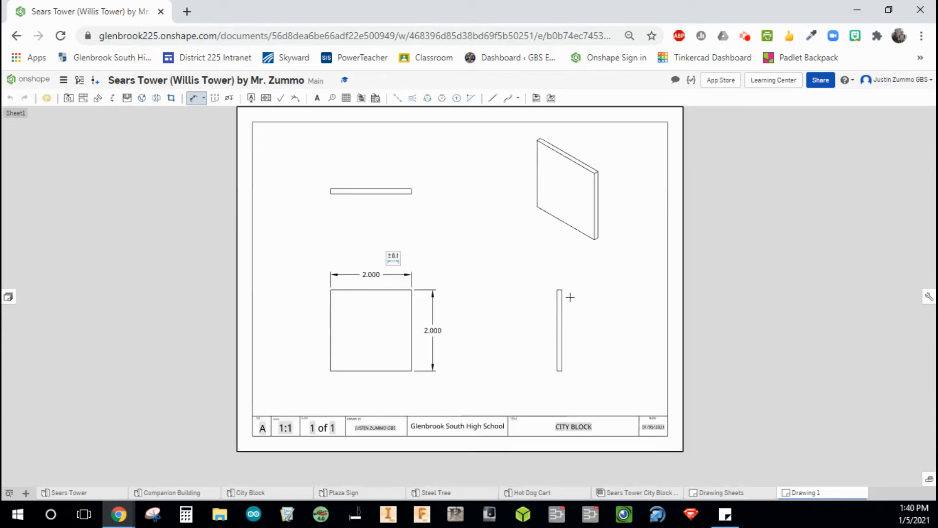
{"action": "scroll", "coordinate": [413, 179], "scroll_direction": "down", "scroll_amount": 1}
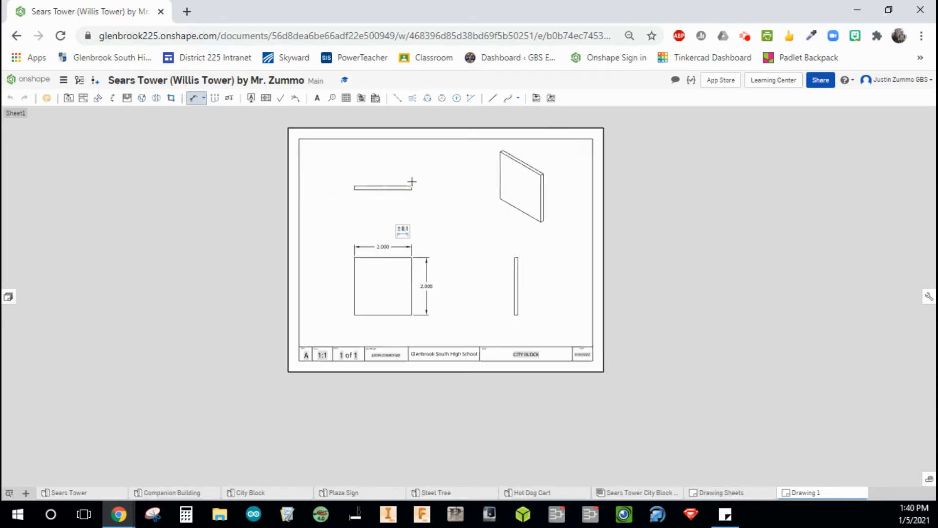
{"action": "scroll", "coordinate": [397, 181], "scroll_direction": "up", "scroll_amount": 3}
{"action": "scroll", "coordinate": [397, 181], "scroll_direction": "up", "scroll_amount": 3}
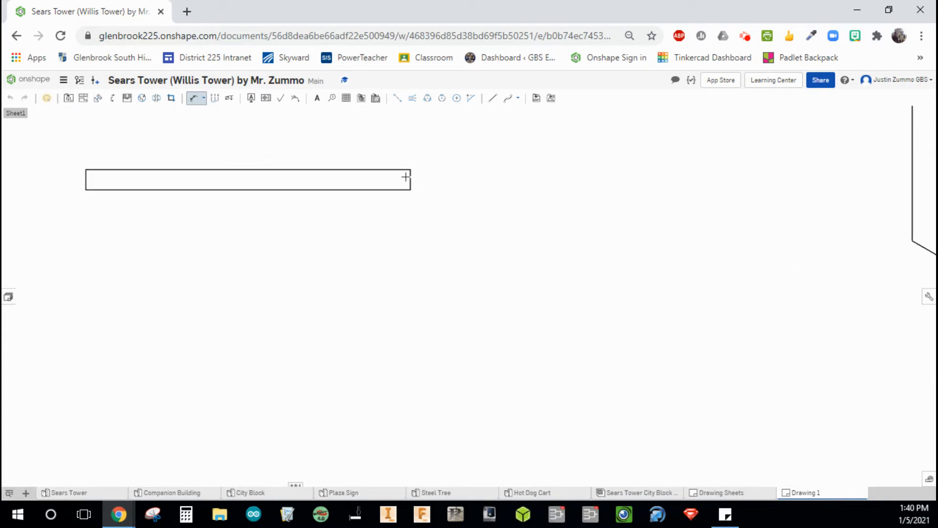
{"action": "left_click", "coordinate": [411, 176]}
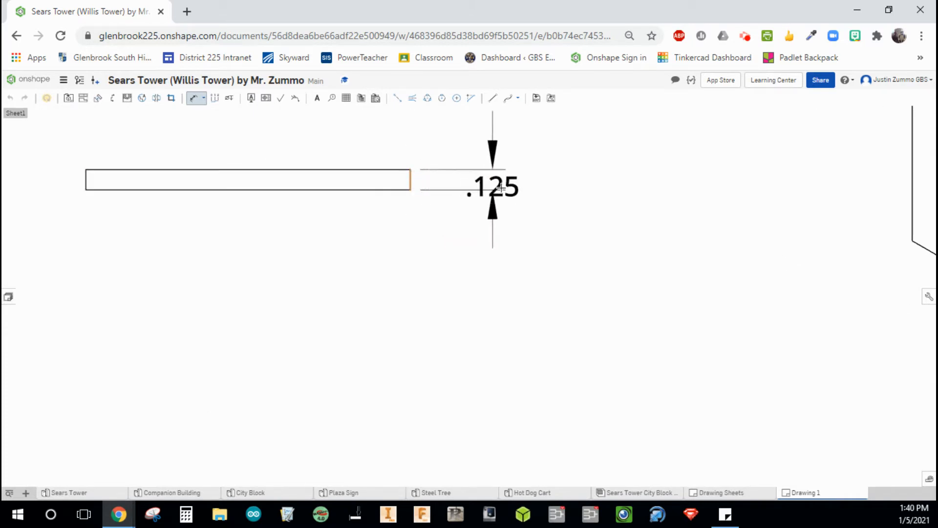
{"action": "left_click", "coordinate": [496, 248]}
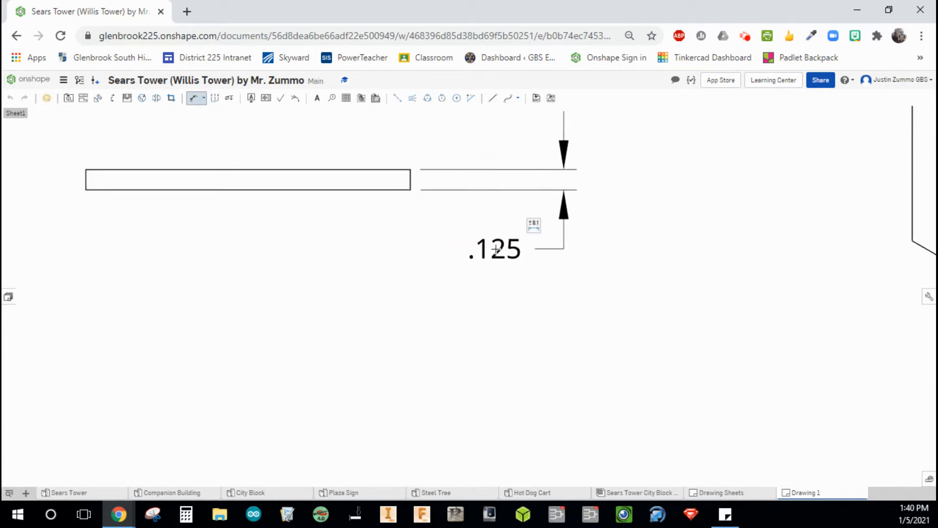
{"action": "scroll", "coordinate": [511, 252], "scroll_direction": "down", "scroll_amount": 5}
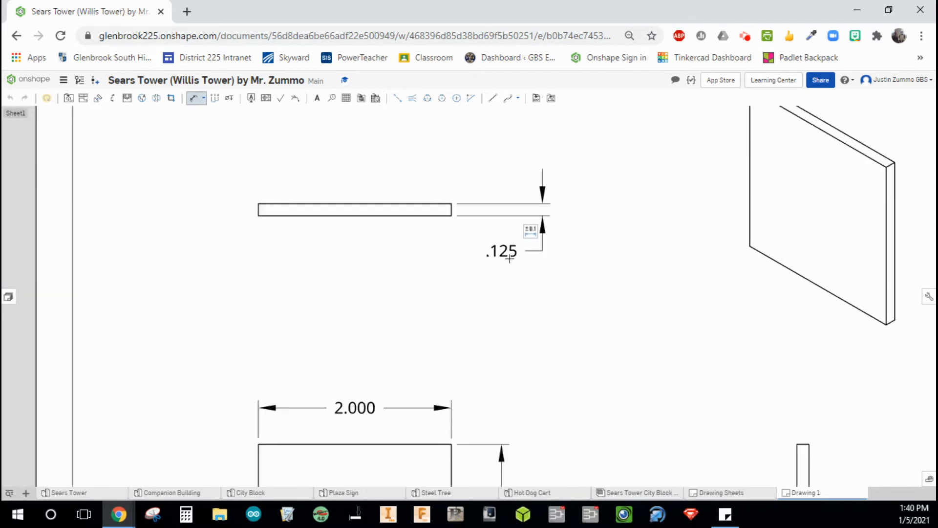
{"action": "left_click", "coordinate": [493, 255]}
{"action": "middle_click_drag", "start_coordinate": [439, 241], "coordinate": [407, 237]}
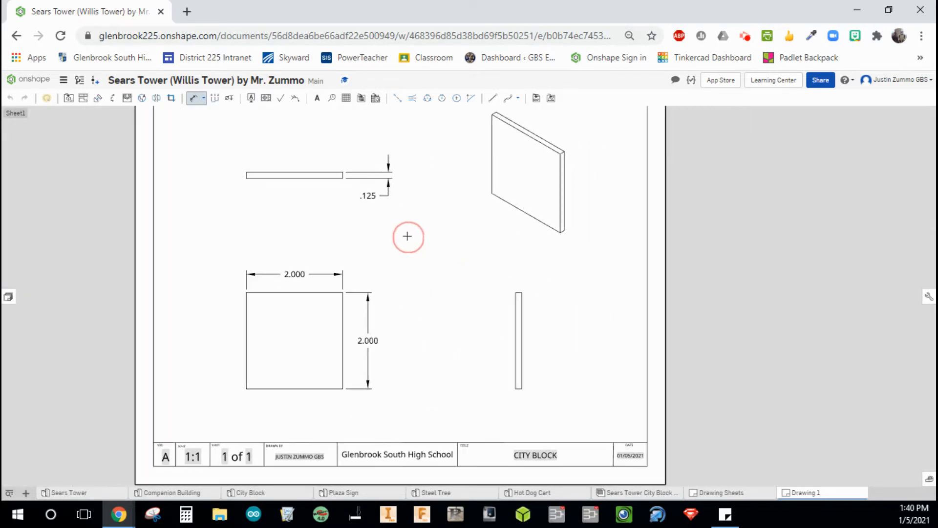
{"action": "left_click", "coordinate": [193, 104]}
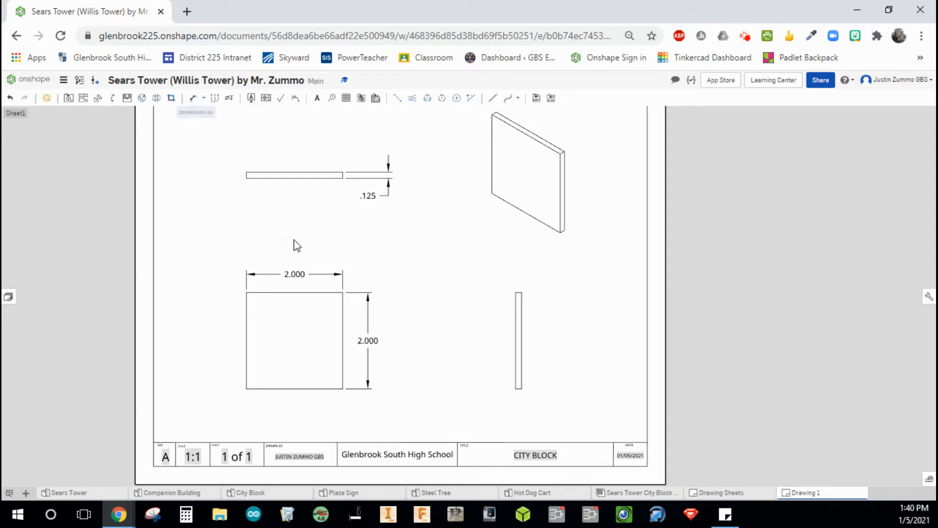
Step: Show the isometric view of the City Block as shaded
{"action": "middle_click_drag", "start_coordinate": [425, 251], "coordinate": [407, 285]}
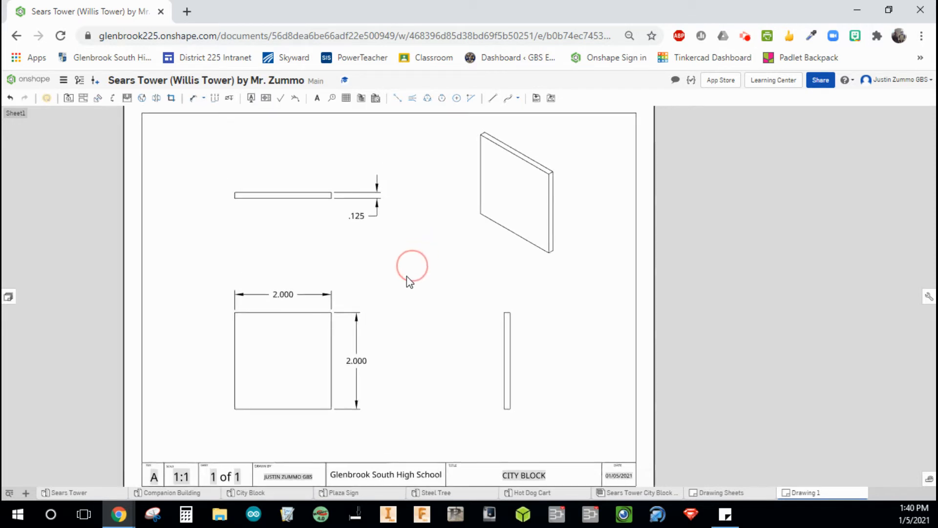
{"action": "right_click", "coordinate": [489, 262]}
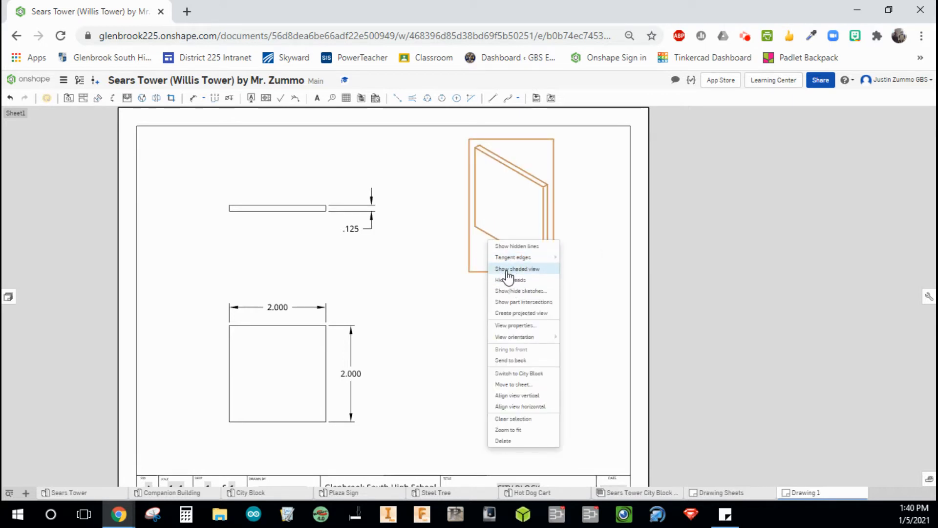
{"action": "left_click", "coordinate": [507, 270]}
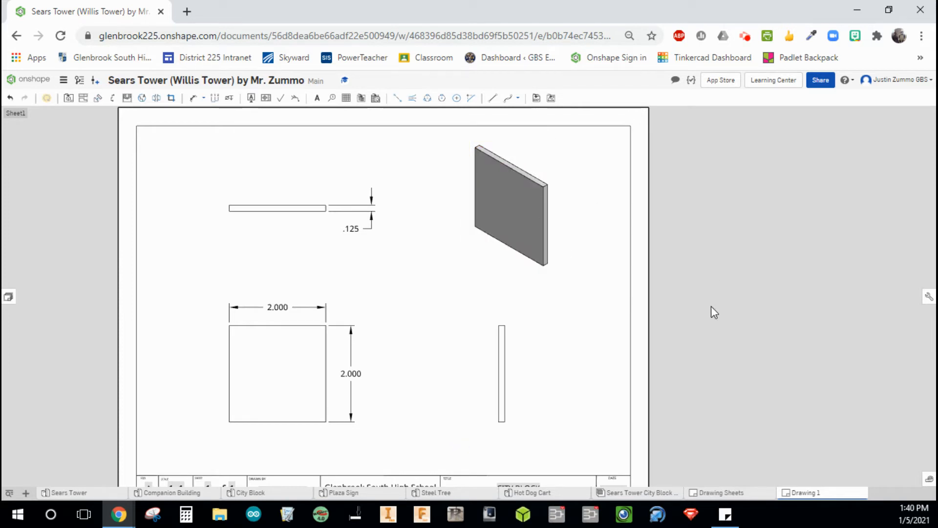
Step: Show the drawing's sheet list and add a second sheet
{"action": "left_click_drag", "start_coordinate": [715, 304], "coordinate": [752, 284]}
{"action": "middle_click_drag", "start_coordinate": [685, 322], "coordinate": [738, 291]}
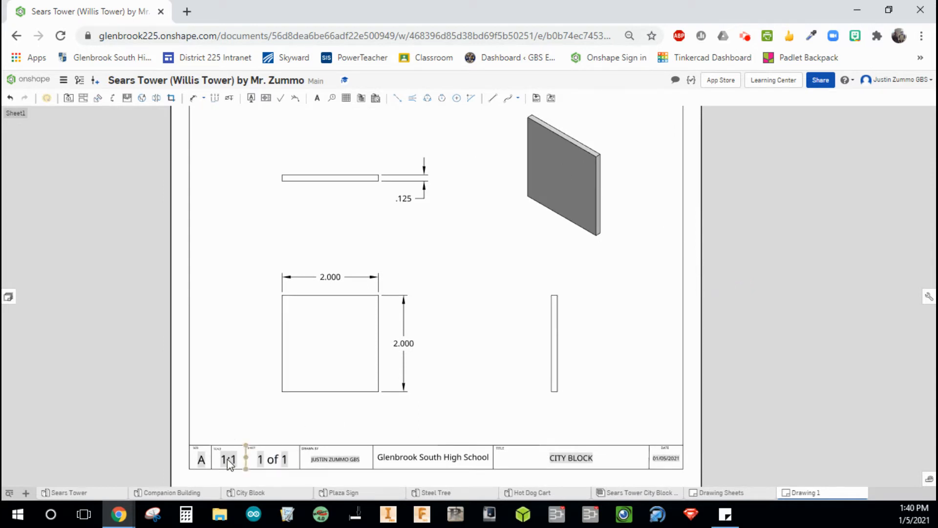
{"action": "left_click", "coordinate": [8, 296]}
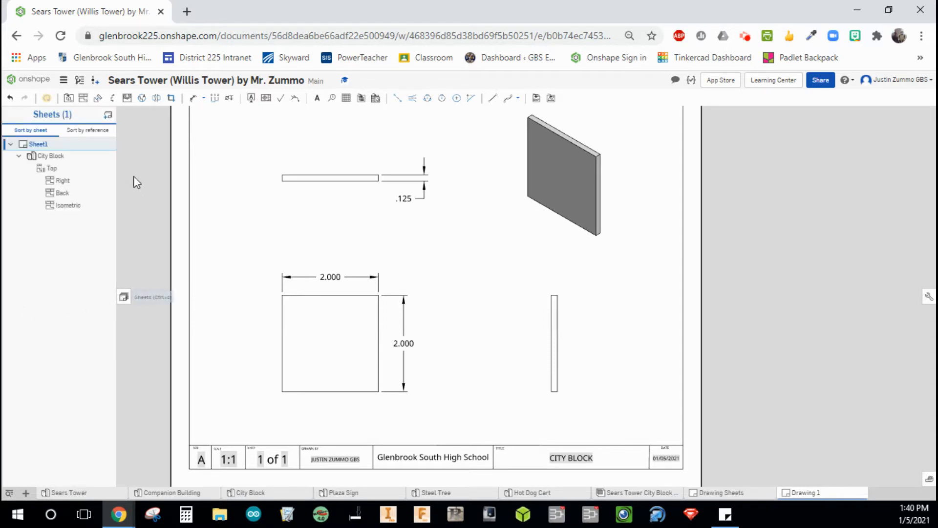
{"action": "left_click", "coordinate": [108, 115]}
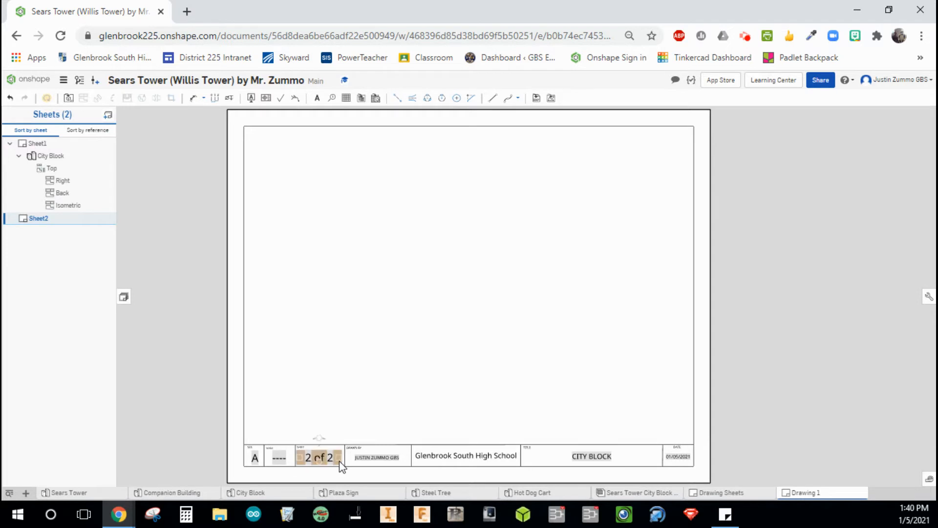
Step: Rename the first sheet as City Block MultiView
{"action": "right_click", "coordinate": [41, 144]}
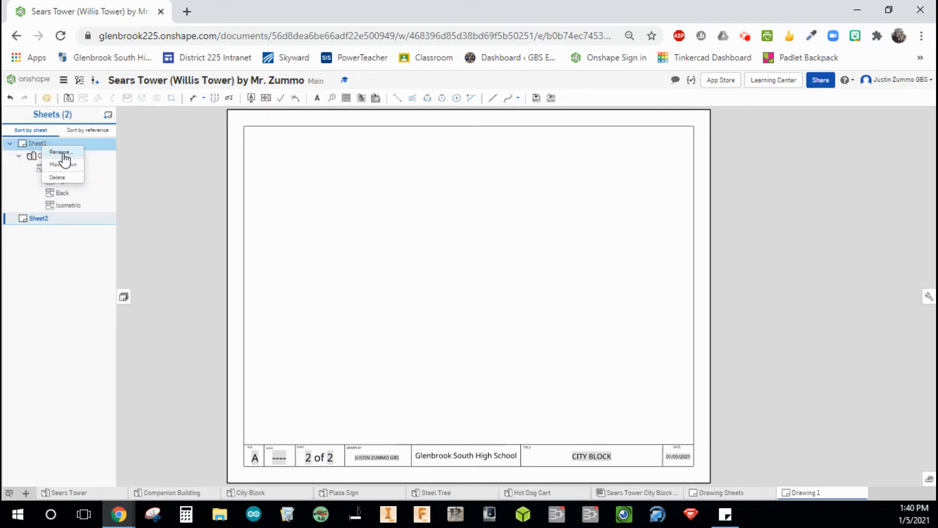
{"action": "left_click", "coordinate": [61, 152]}
{"action": "type", "text": "City Block MultiView"}
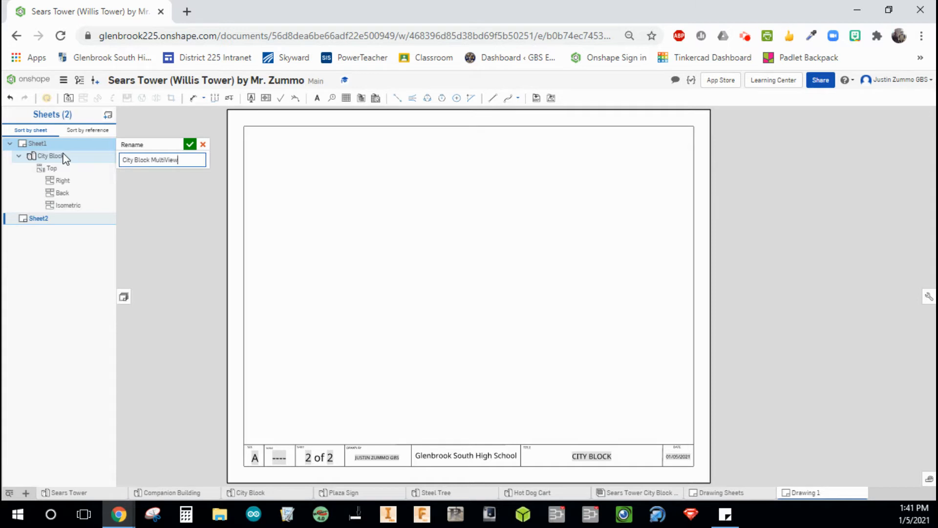
{"action": "left_click", "coordinate": [190, 144]}
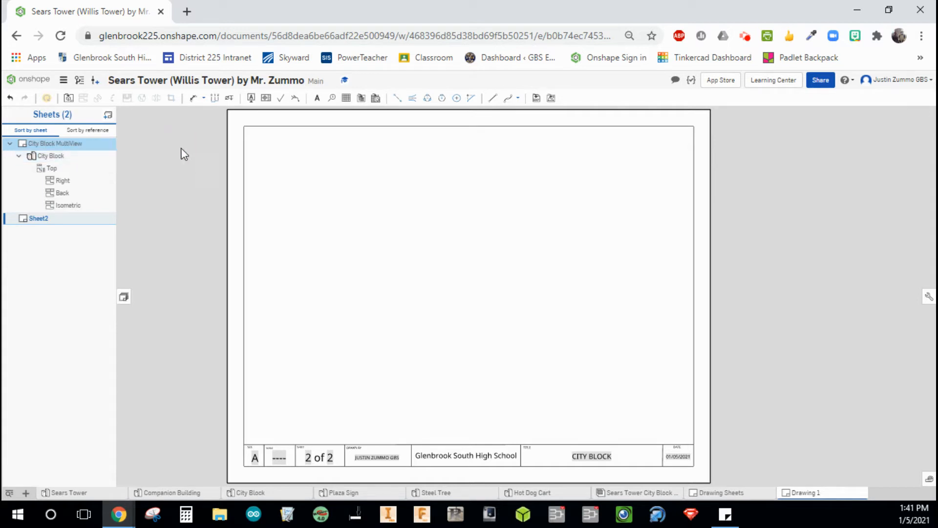
{"action": "double_click", "coordinate": [58, 220]}
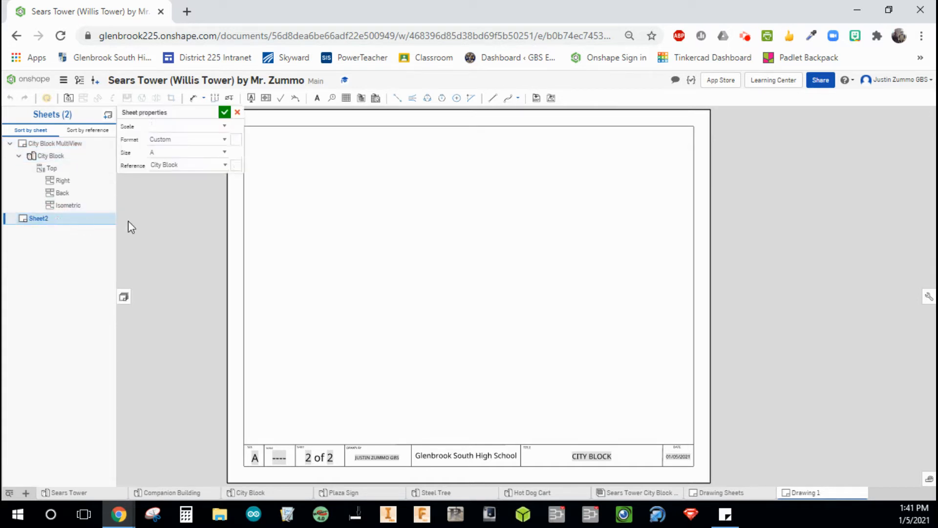
{"action": "left_click", "coordinate": [152, 217]}
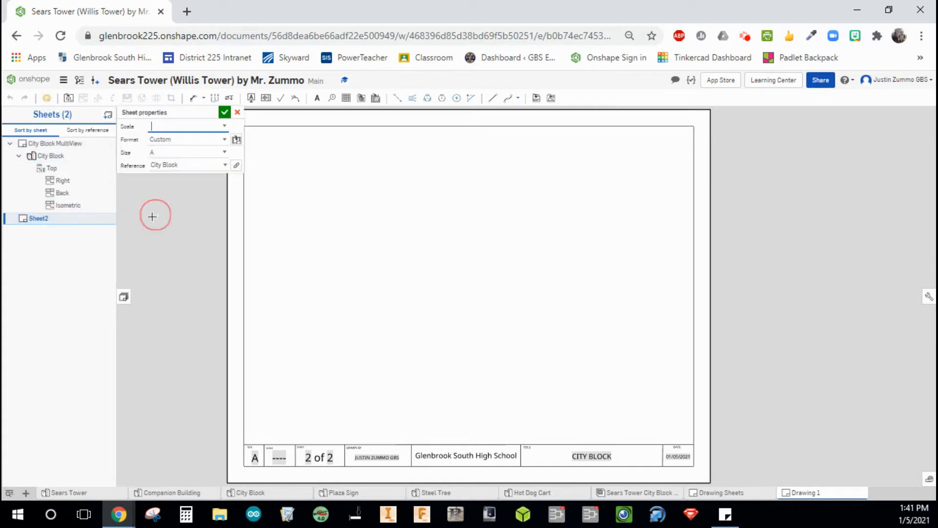
{"action": "left_click", "coordinate": [237, 112]}
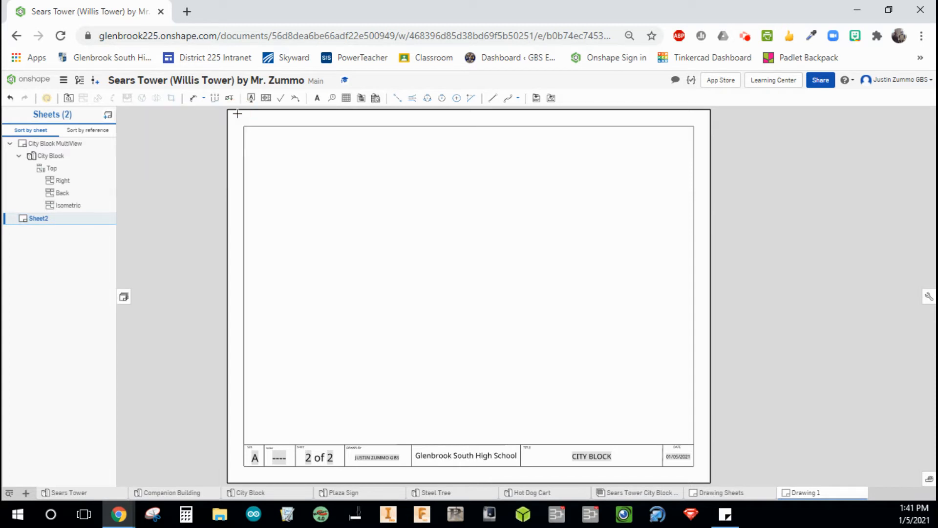
Step: Insert a front view of the Sears Tower part at 1:2 scale in the lower-left area of Sheet2, without any projected views
{"action": "left_click", "coordinate": [70, 99]}
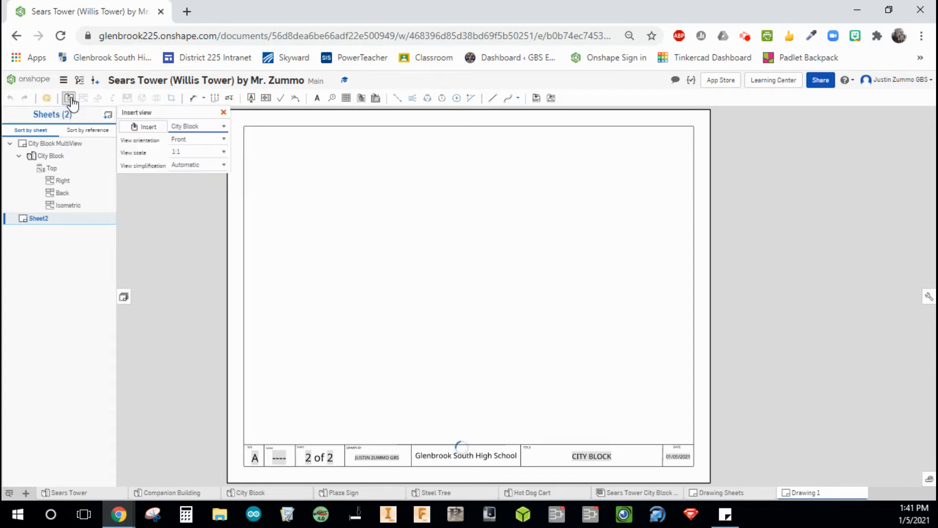
{"action": "left_click", "coordinate": [215, 126]}
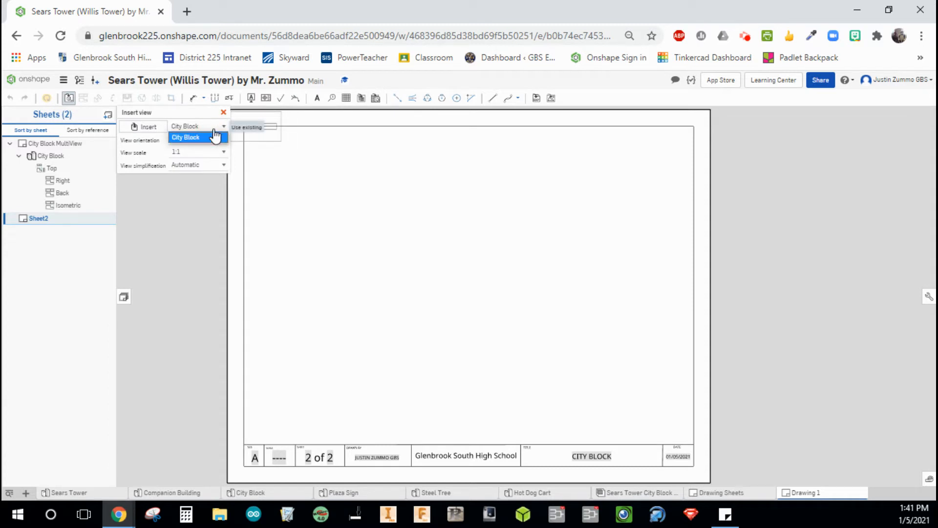
{"action": "left_click", "coordinate": [145, 128]}
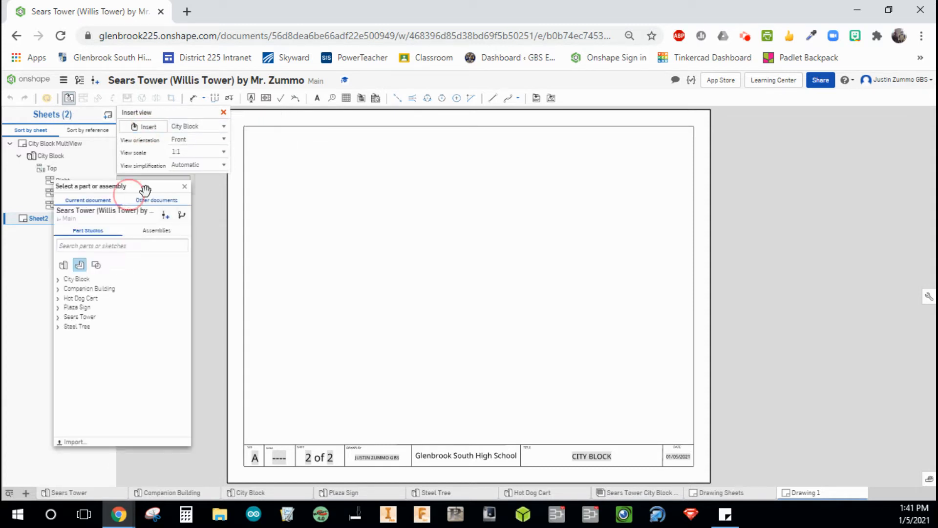
{"action": "left_click_drag", "start_coordinate": [167, 187], "coordinate": [295, 191]}
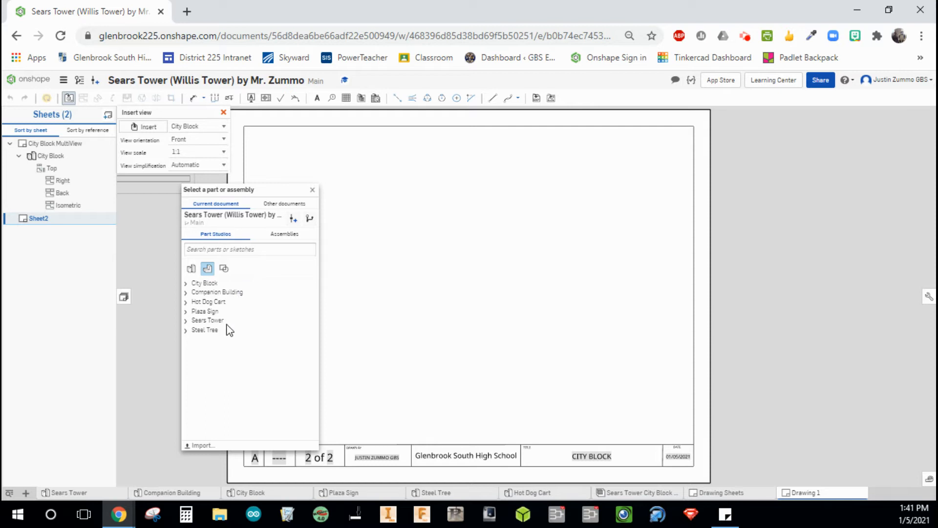
{"action": "left_click", "coordinate": [210, 323]}
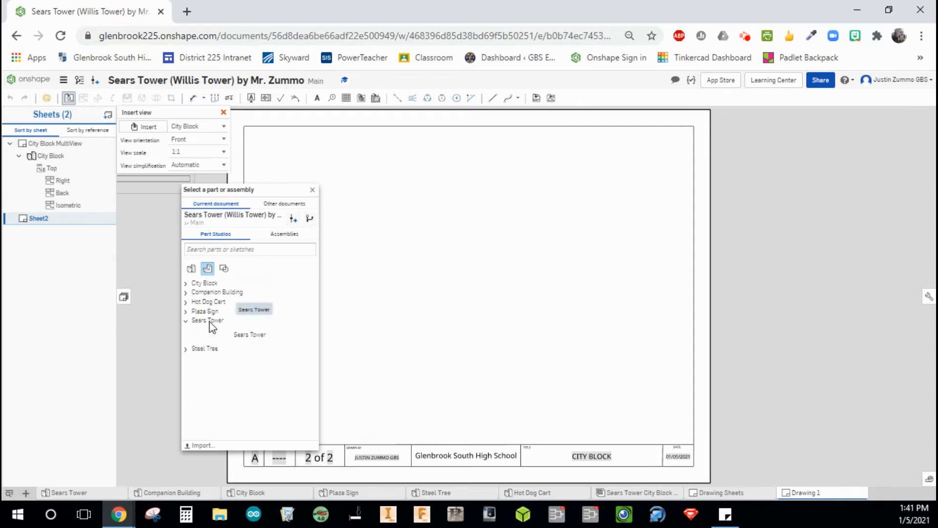
{"action": "left_click", "coordinate": [255, 337]}
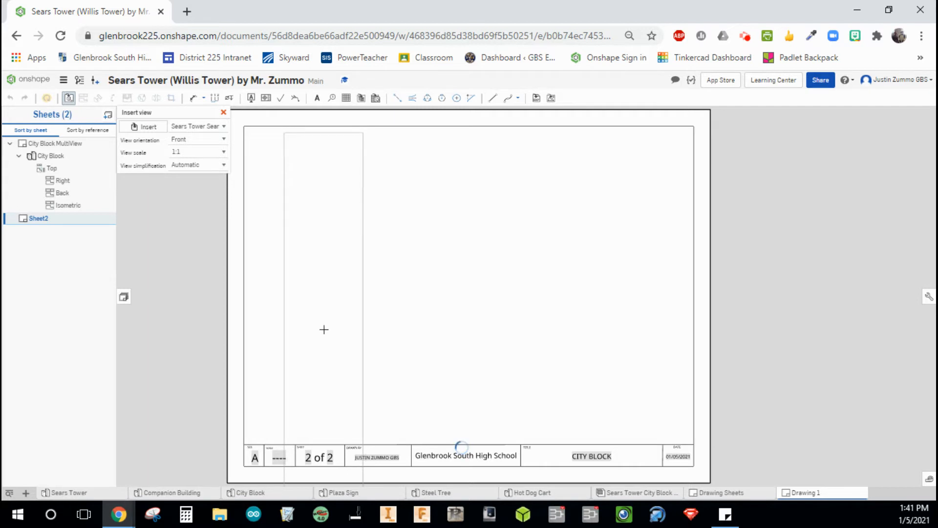
{"action": "left_click", "coordinate": [224, 153]}
{"action": "mouse_move", "coordinate": [222, 177]}
{"action": "left_mouse_down"}
{"action": "mouse_move", "coordinate": [222, 227]}
{"action": "mouse_move", "coordinate": [223, 164]}
{"action": "left_mouse_up"}
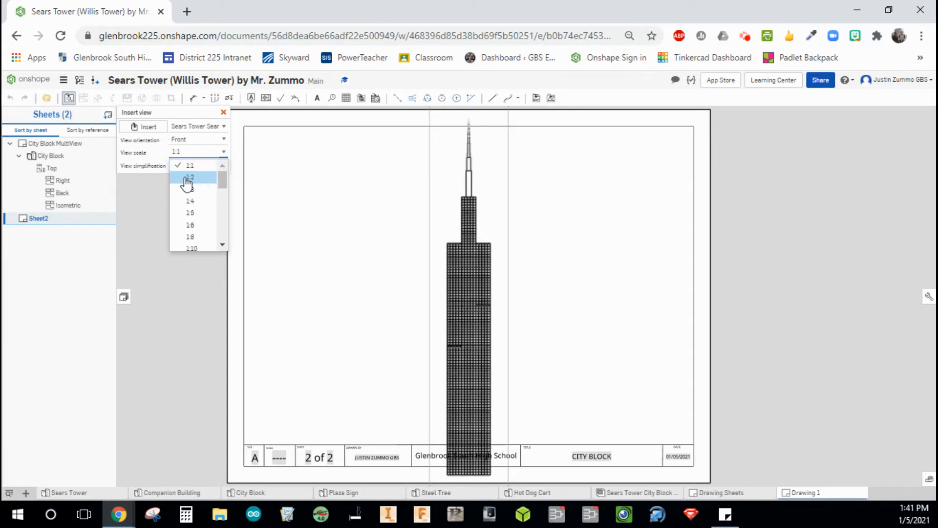
{"action": "left_click", "coordinate": [187, 178]}
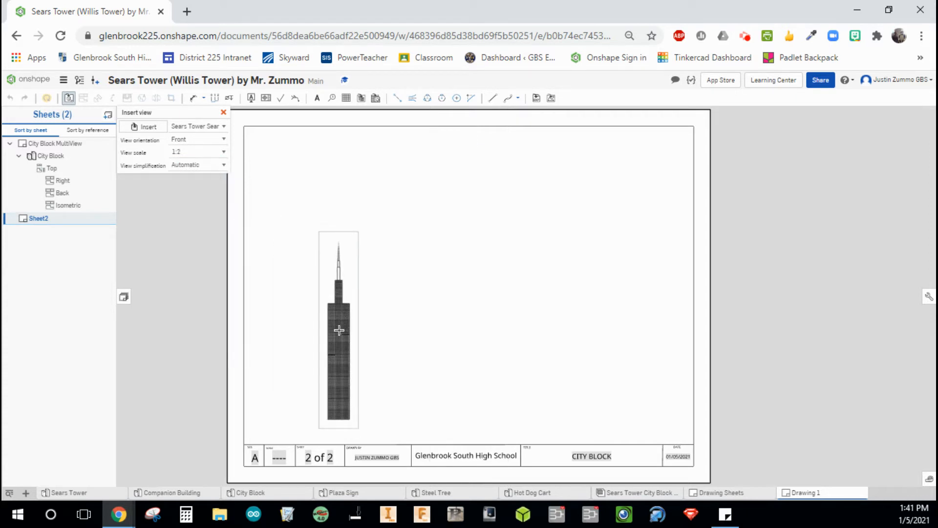
{"action": "left_click", "coordinate": [339, 331]}
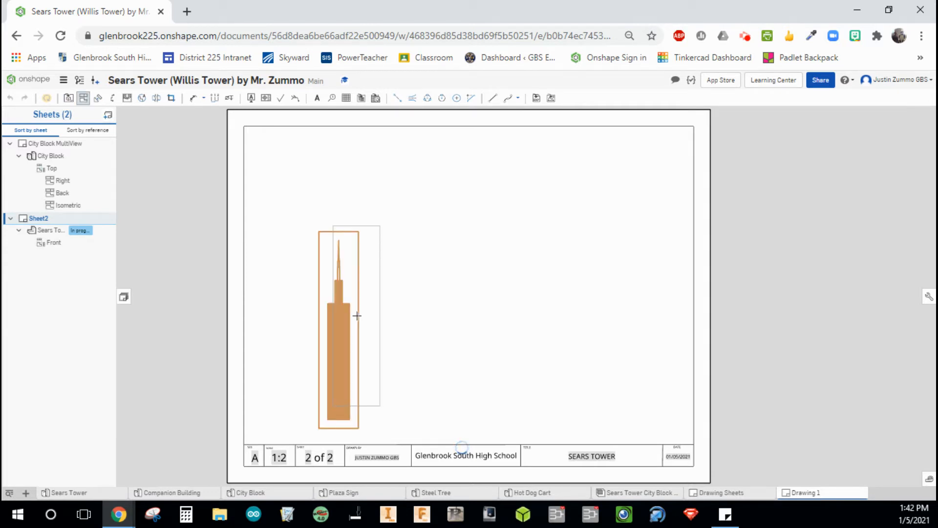
{"action": "key", "text": "Escape"}
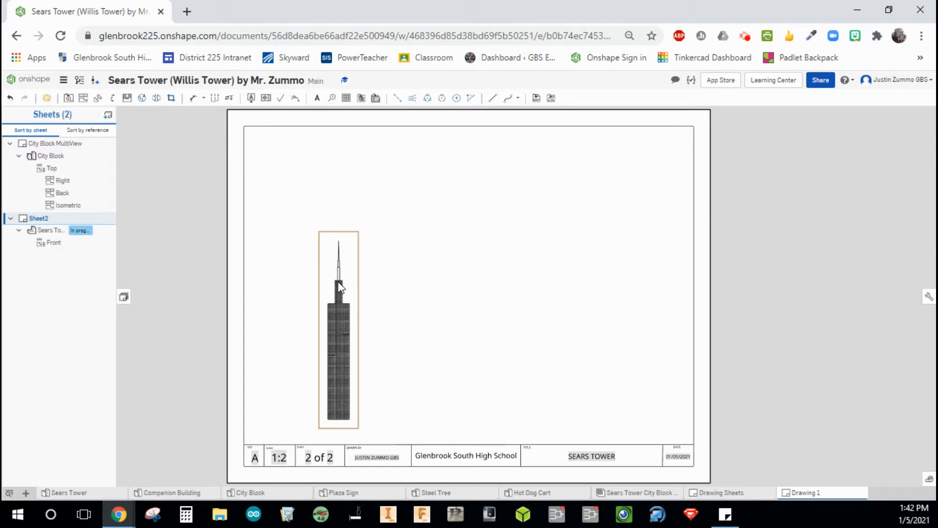
Step: Delete the Sears Tower front view from Sheet2
{"action": "left_click", "coordinate": [332, 300]}
{"action": "key", "text": "Delete"}
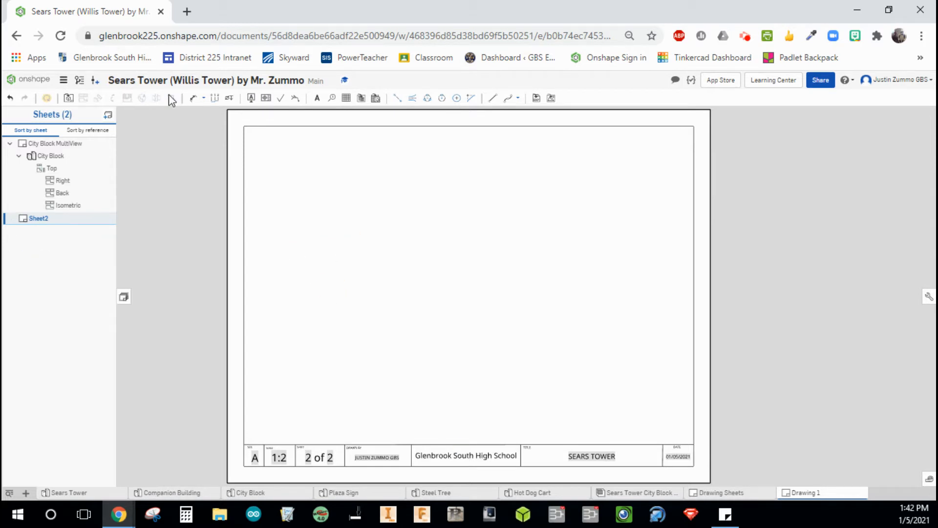
Step: Insert a left view of the Sears Tower part at 1:2 scale in the sheet's lower-left area and project the front view to its right
{"action": "left_click", "coordinate": [69, 98]}
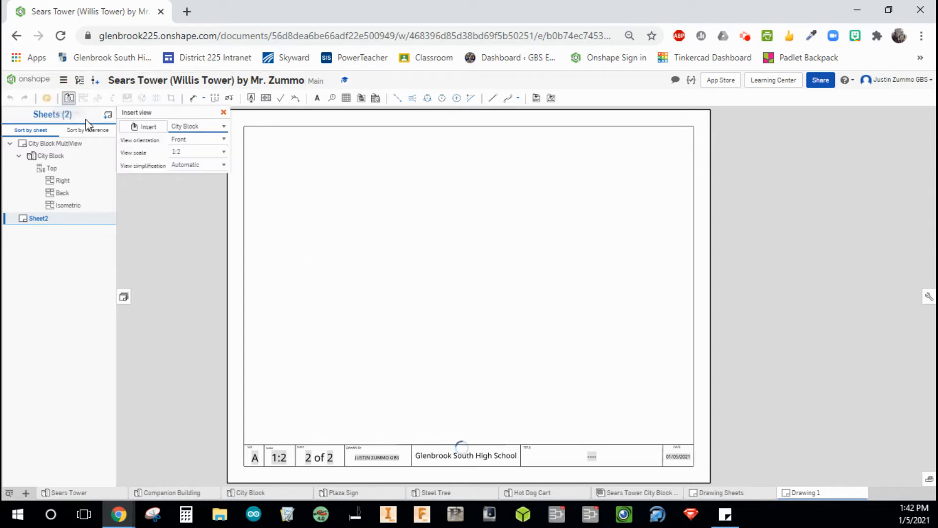
{"action": "left_click", "coordinate": [190, 128]}
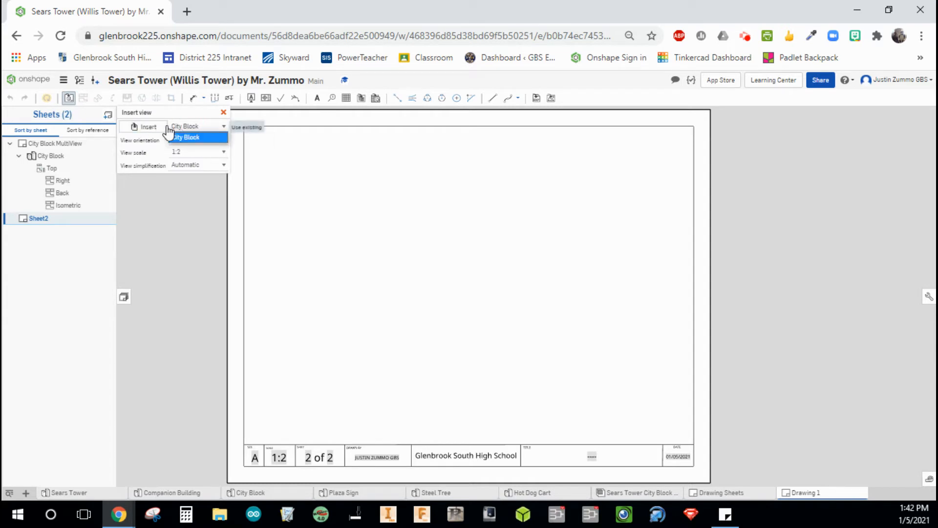
{"action": "left_click", "coordinate": [142, 127]}
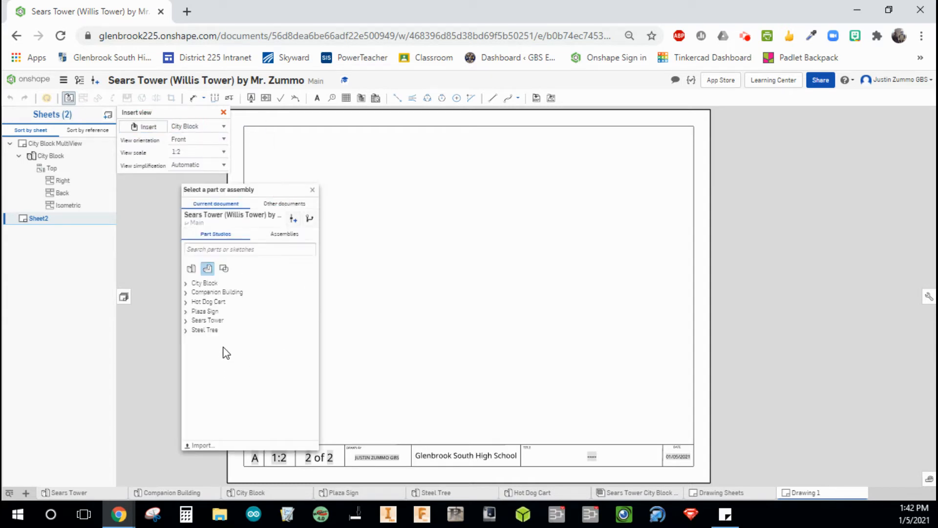
{"action": "left_click", "coordinate": [209, 322]}
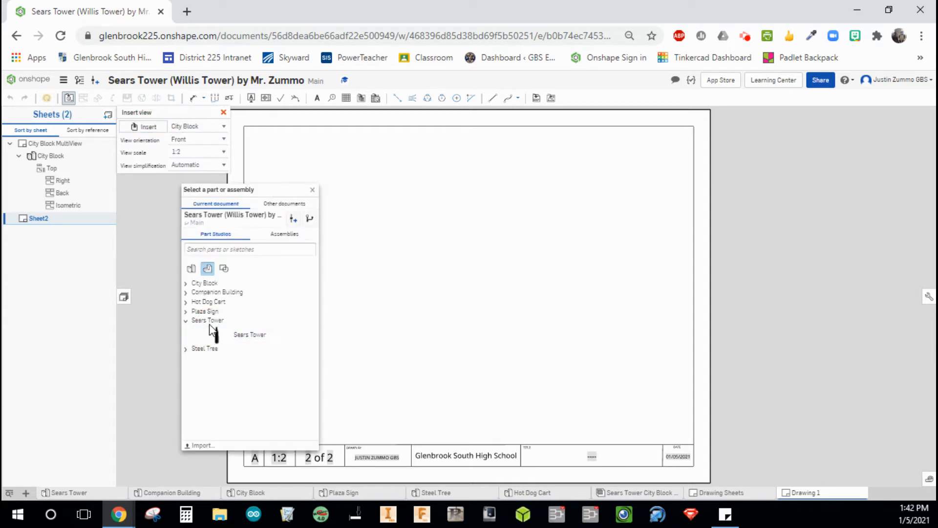
{"action": "left_click", "coordinate": [250, 335]}
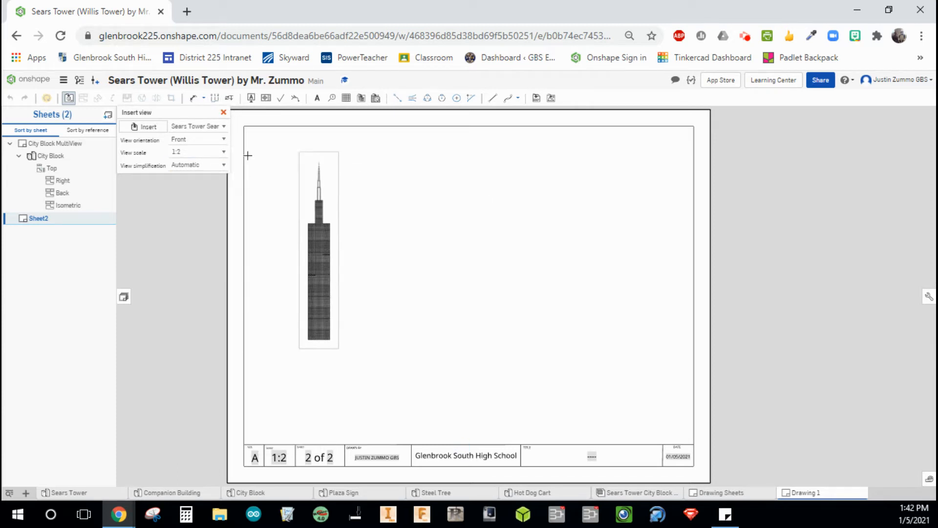
{"action": "left_click", "coordinate": [218, 140]}
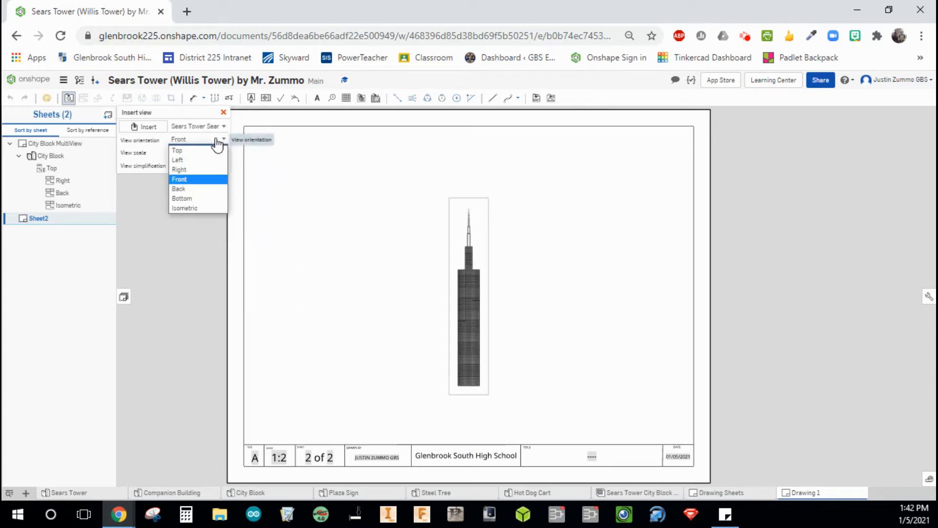
{"action": "left_click", "coordinate": [205, 170]}
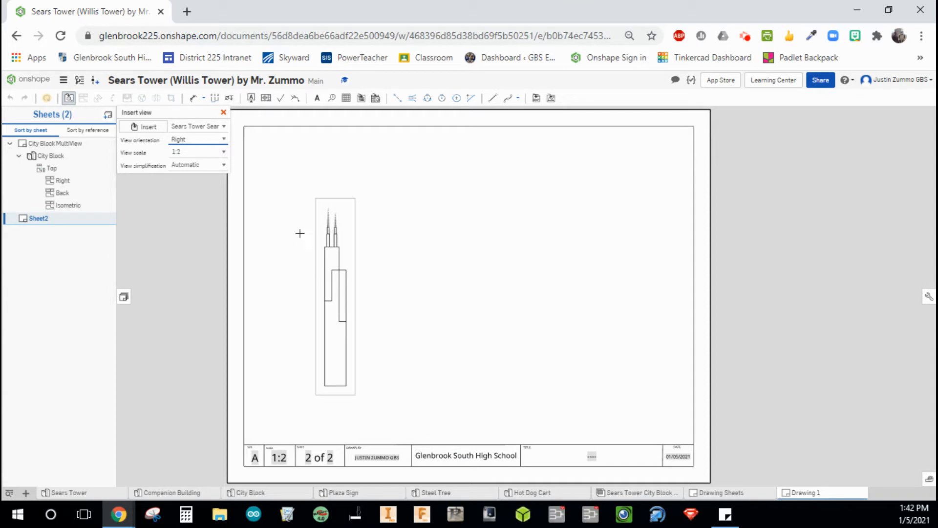
{"action": "left_click", "coordinate": [207, 140]}
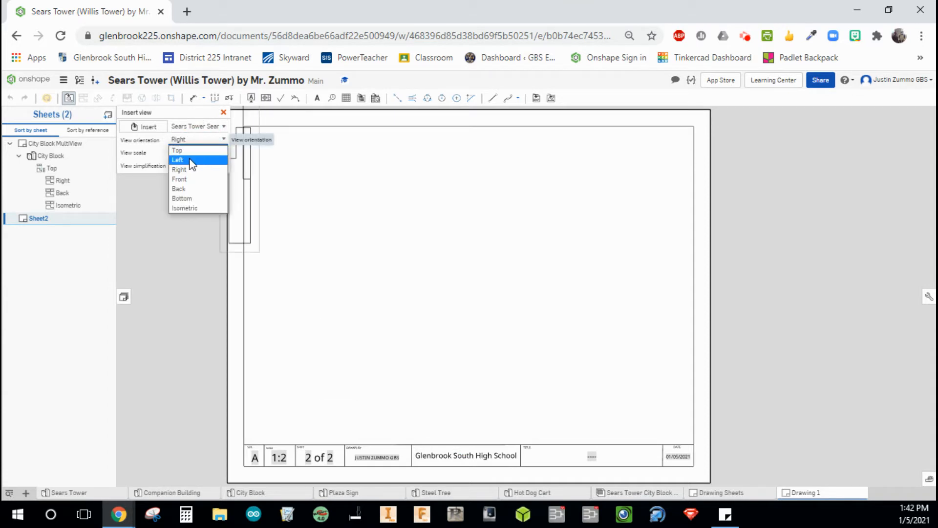
{"action": "left_click", "coordinate": [192, 160]}
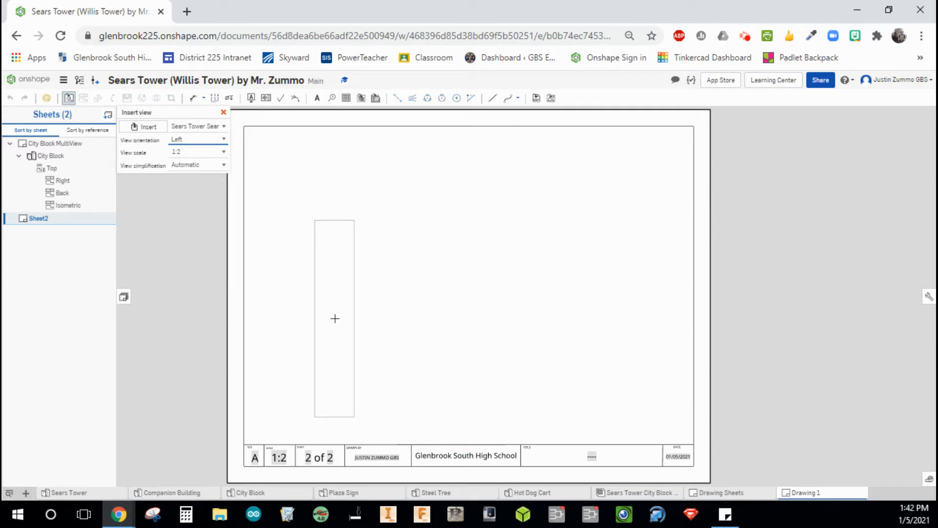
{"action": "left_click", "coordinate": [335, 318]}
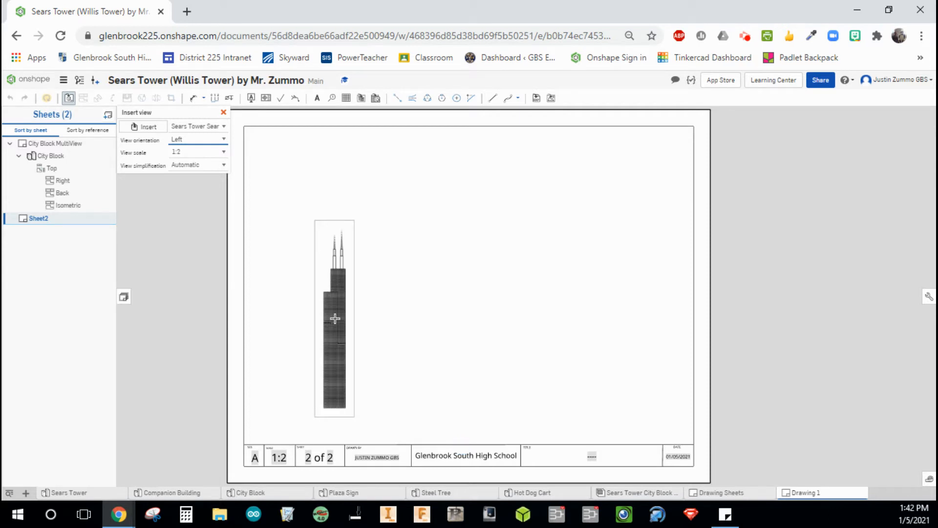
{"action": "left_click", "coordinate": [335, 320]}
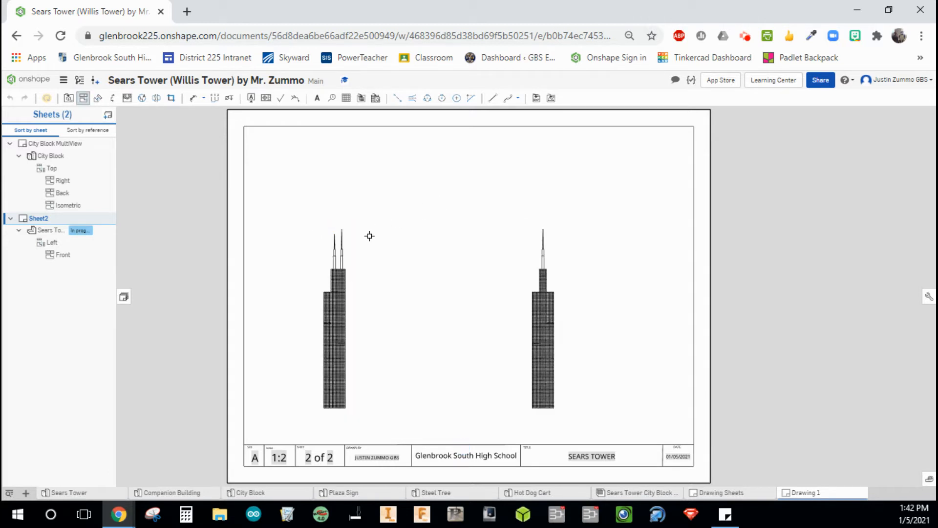
Step: Project a top view directly above the Sears Tower left view and an isometric view near the sheet's upper-right corner
{"action": "left_click", "coordinate": [342, 281]}
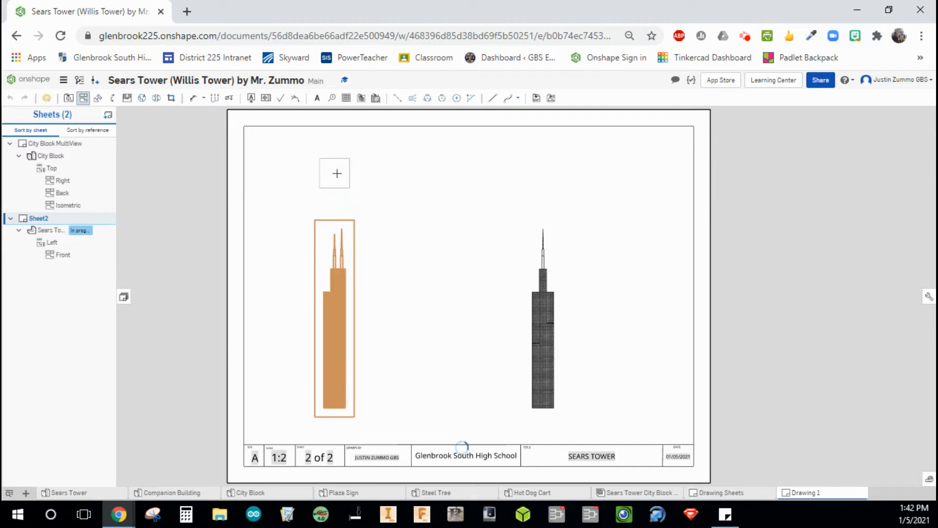
{"action": "left_click", "coordinate": [337, 173]}
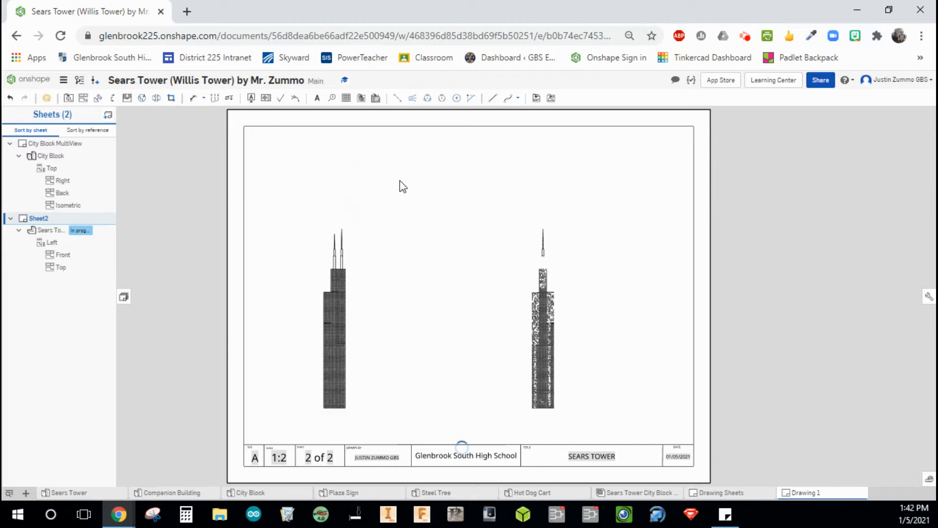
{"action": "left_click", "coordinate": [338, 331]}
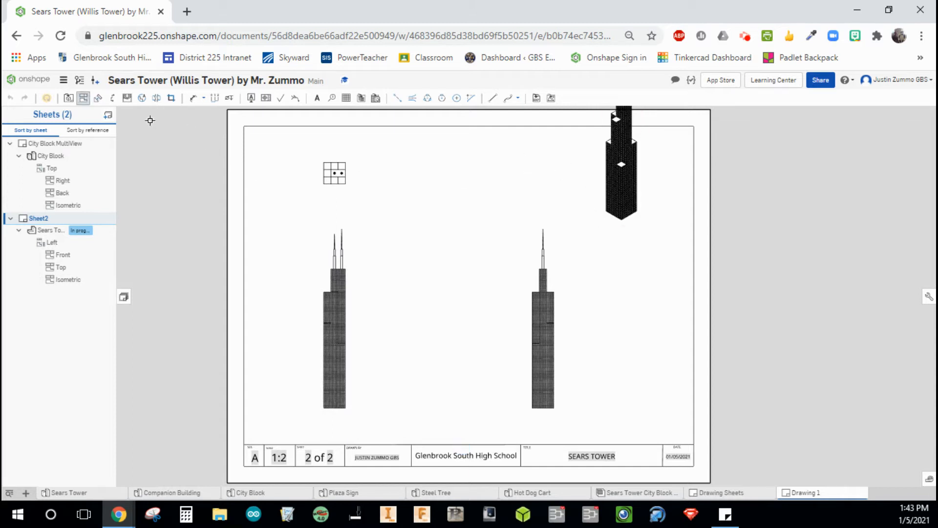
{"action": "left_click", "coordinate": [83, 98]}
Step: Move the isometric view down inside the sheet border and shift the left view slightly right and down
{"action": "left_click_drag", "start_coordinate": [632, 254], "coordinate": [597, 313]}
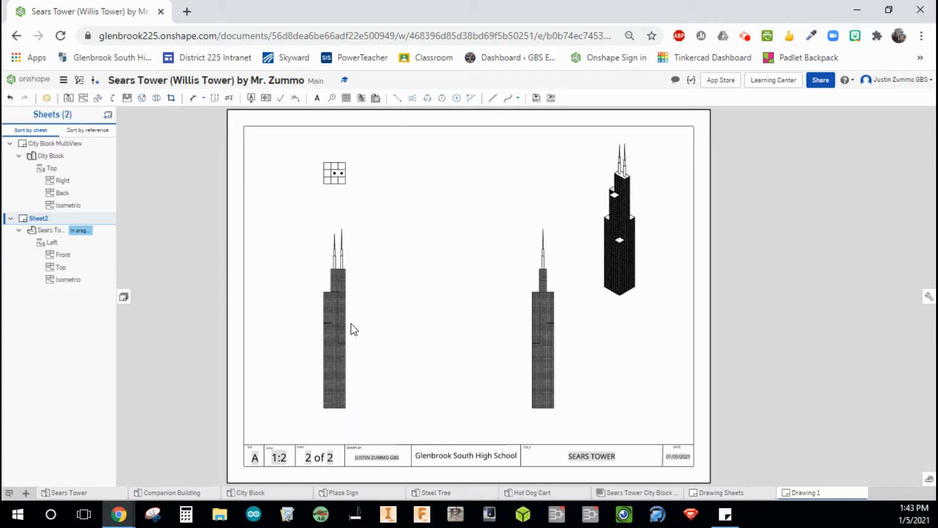
{"action": "left_click_drag", "start_coordinate": [352, 326], "coordinate": [356, 335]}
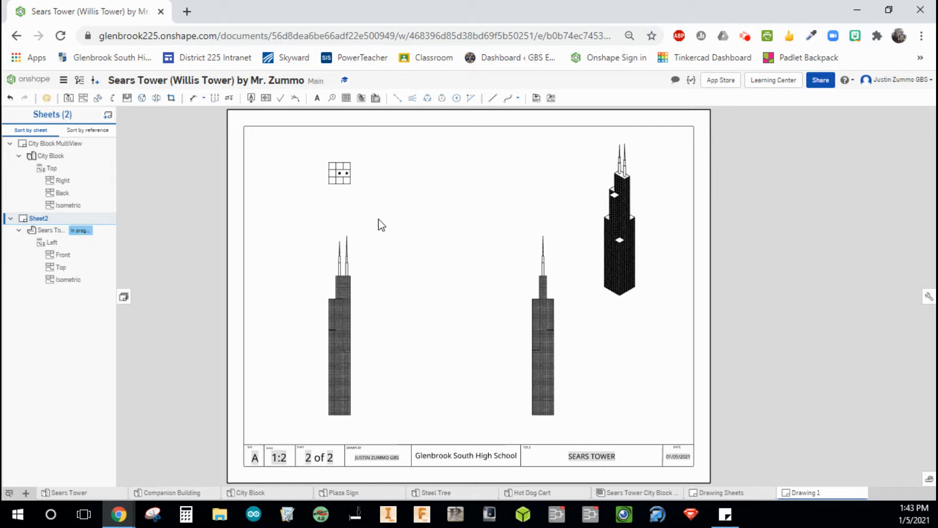
Step: Dimension the right side of the square Sears Tower top view, placing the dimension just to its right
{"action": "left_click", "coordinate": [194, 102]}
{"action": "scroll", "coordinate": [352, 163], "scroll_direction": "down", "scroll_amount": 5}
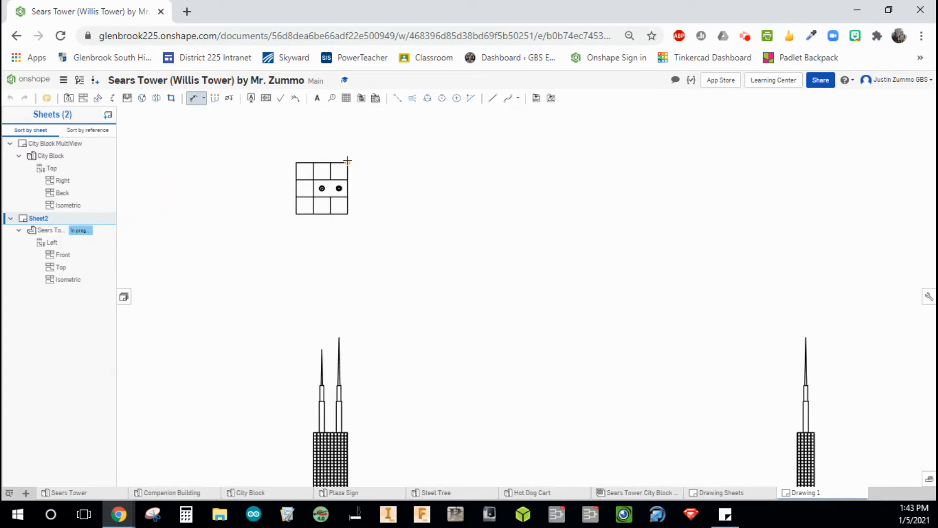
{"action": "left_click", "coordinate": [348, 213]}
{"action": "left_click", "coordinate": [400, 188]}
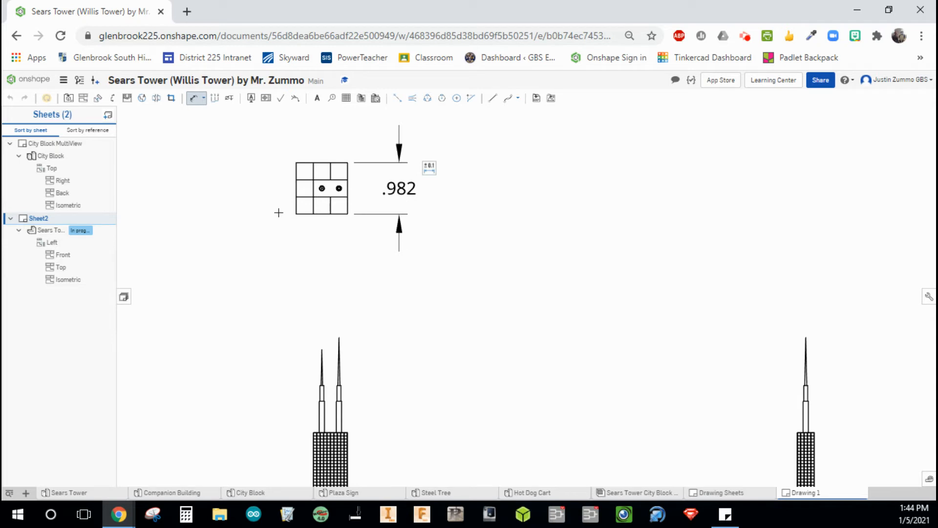
Step: Dimension the bottom side of the square Sears Tower top view, placing the dimension just below it
{"action": "left_click", "coordinate": [296, 214]}
{"action": "left_click", "coordinate": [349, 214]}
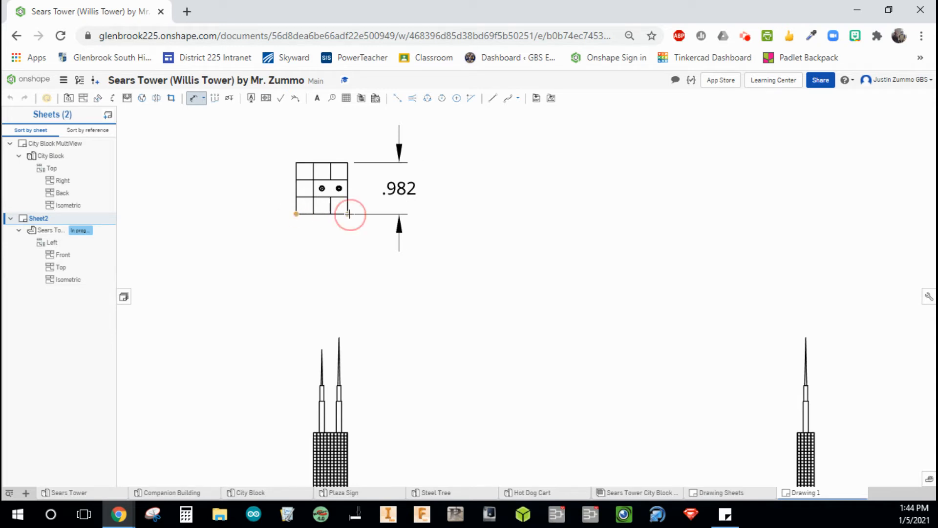
{"action": "left_click", "coordinate": [323, 256]}
{"action": "key", "text": "Escape"}
Step: Dimension the overall height of the Sears Tower left view from the taller antenna's tip to the base, placing it right of the tower
{"action": "middle_click_drag", "start_coordinate": [403, 368], "coordinate": [406, 298]}
{"action": "scroll", "coordinate": [406, 297], "scroll_direction": "down", "scroll_amount": 2}
{"action": "mouse_move", "coordinate": [400, 344]}
{"action": "middle_mouse_down"}
{"action": "mouse_move", "coordinate": [398, 289]}
{"action": "mouse_move", "coordinate": [363, 241]}
{"action": "middle_mouse_up"}
{"action": "scroll", "coordinate": [363, 241], "scroll_direction": "down", "scroll_amount": 1}
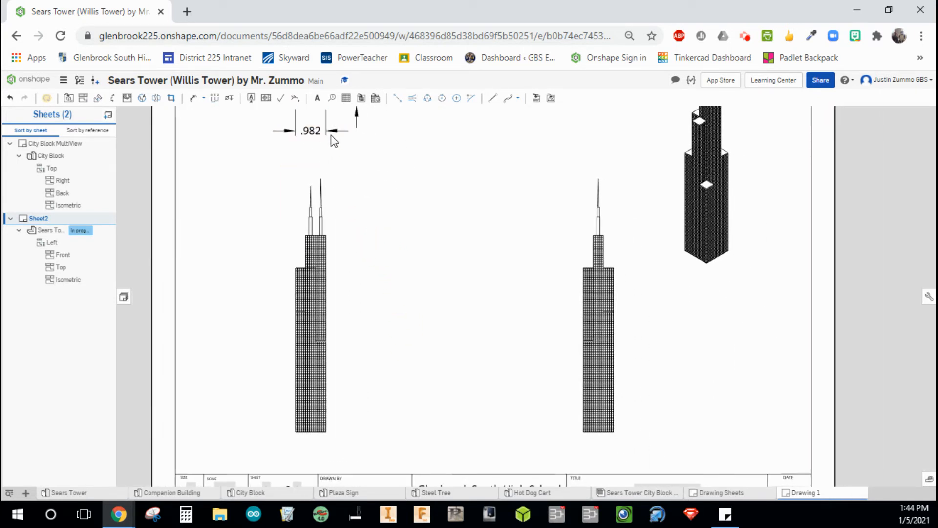
{"action": "left_click", "coordinate": [193, 98]}
{"action": "left_click", "coordinate": [321, 179]}
{"action": "scroll", "coordinate": [325, 436], "scroll_direction": "down", "scroll_amount": 3}
{"action": "scroll", "coordinate": [323, 435], "scroll_direction": "up", "scroll_amount": 6}
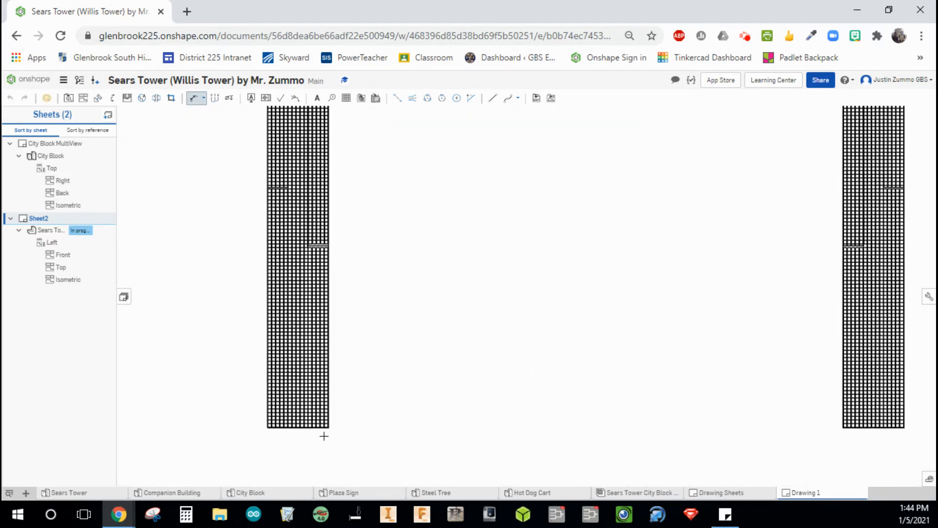
{"action": "scroll", "coordinate": [336, 416], "scroll_direction": "up", "scroll_amount": 4}
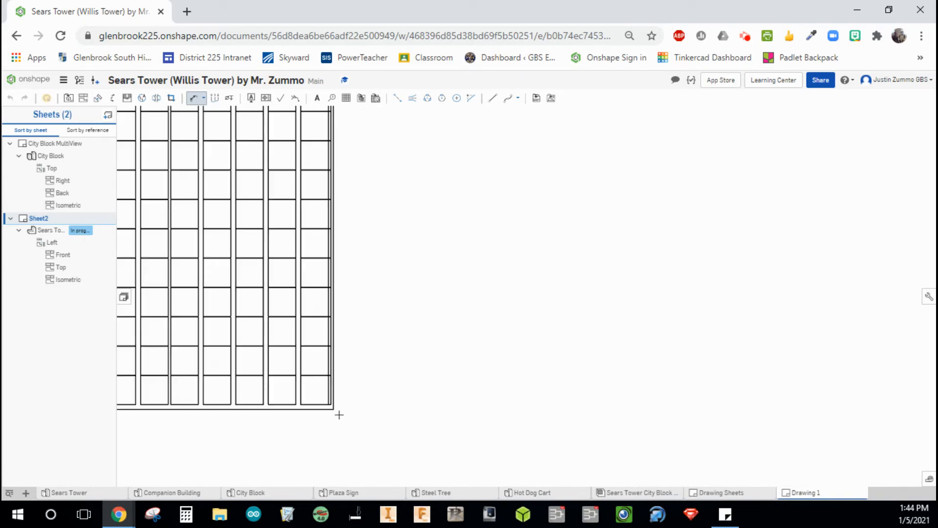
{"action": "left_click", "coordinate": [333, 409]}
{"action": "scroll", "coordinate": [485, 318], "scroll_direction": "down", "scroll_amount": 5}
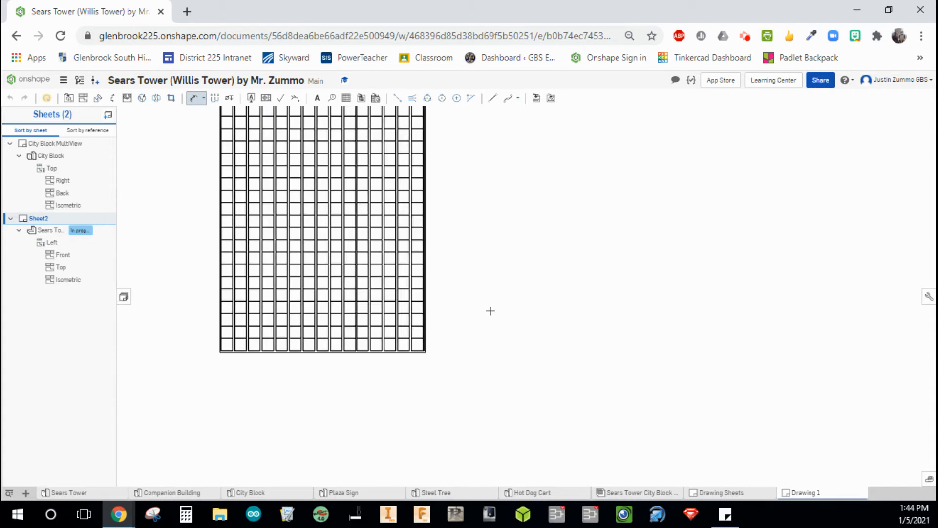
{"action": "middle_click_drag", "start_coordinate": [558, 141], "coordinate": [395, 316]}
{"action": "scroll", "coordinate": [395, 315], "scroll_direction": "down", "scroll_amount": 5}
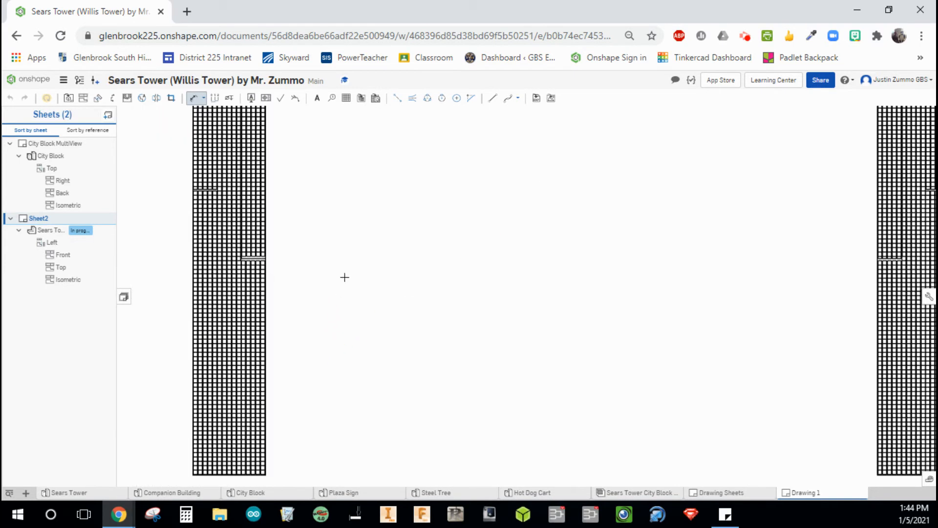
{"action": "middle_click_drag", "start_coordinate": [341, 275], "coordinate": [336, 338]}
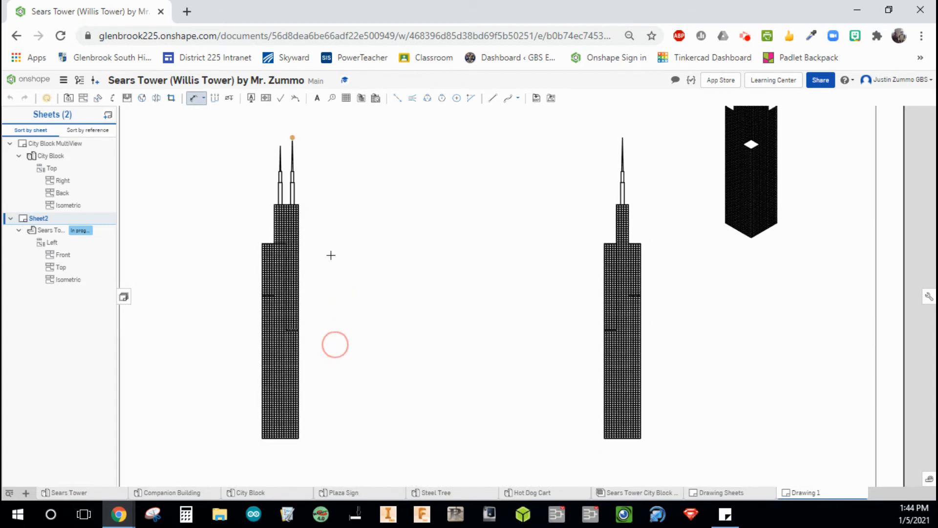
{"action": "left_click", "coordinate": [299, 438]}
{"action": "left_click", "coordinate": [342, 295]}
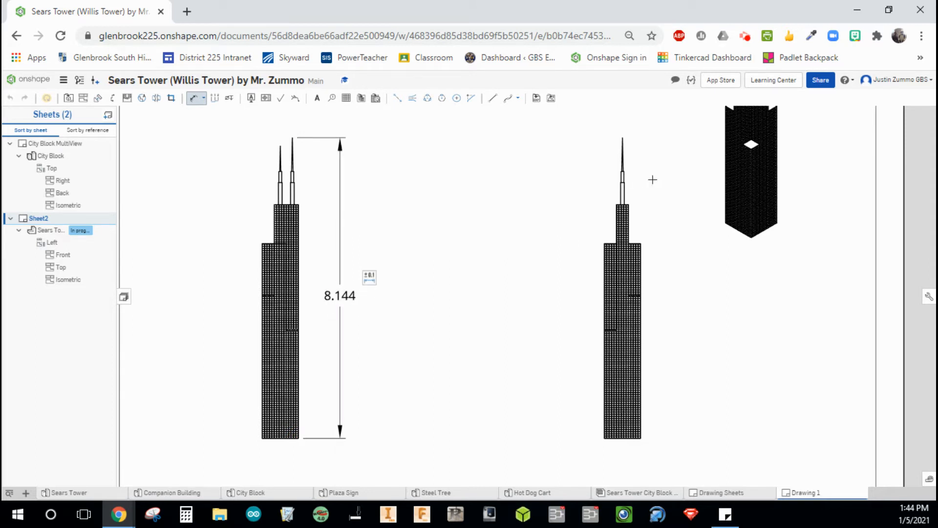
{"action": "key", "text": "Escape"}
Step: Switch the Sears Tower isometric view to a shaded display
{"action": "scroll", "coordinate": [518, 229], "scroll_direction": "up", "scroll_amount": 2}
{"action": "scroll", "coordinate": [516, 199], "scroll_direction": "down", "scroll_amount": 6}
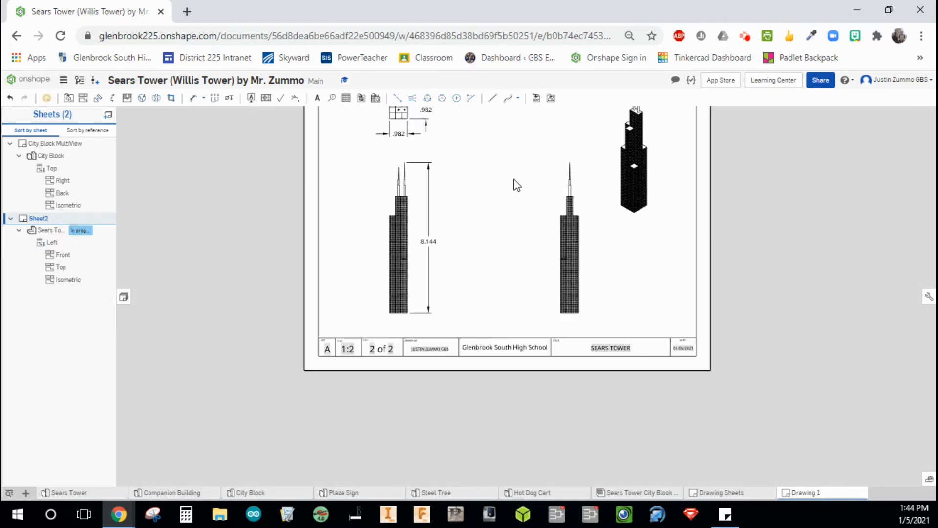
{"action": "middle_click_drag", "start_coordinate": [512, 181], "coordinate": [450, 258]}
{"action": "left_click", "coordinate": [509, 296]}
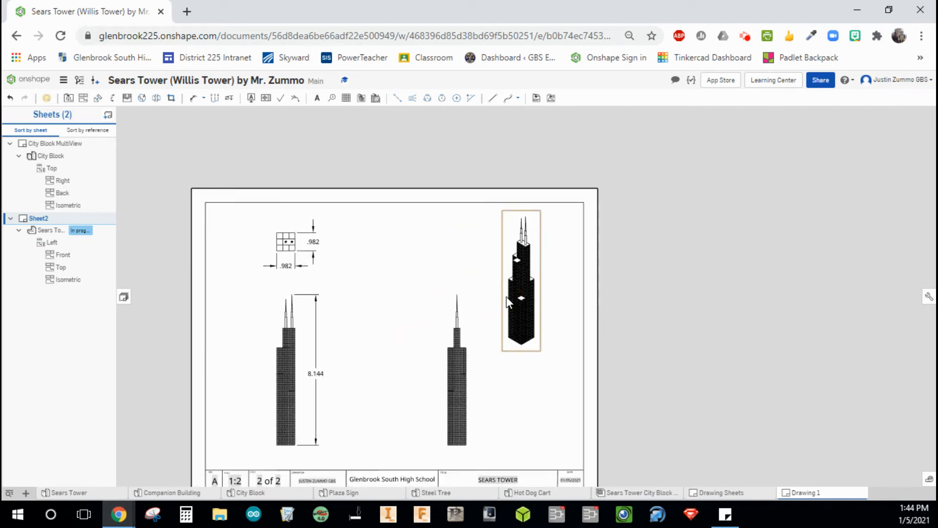
{"action": "right_click", "coordinate": [514, 301]}
{"action": "left_click", "coordinate": [535, 312]}
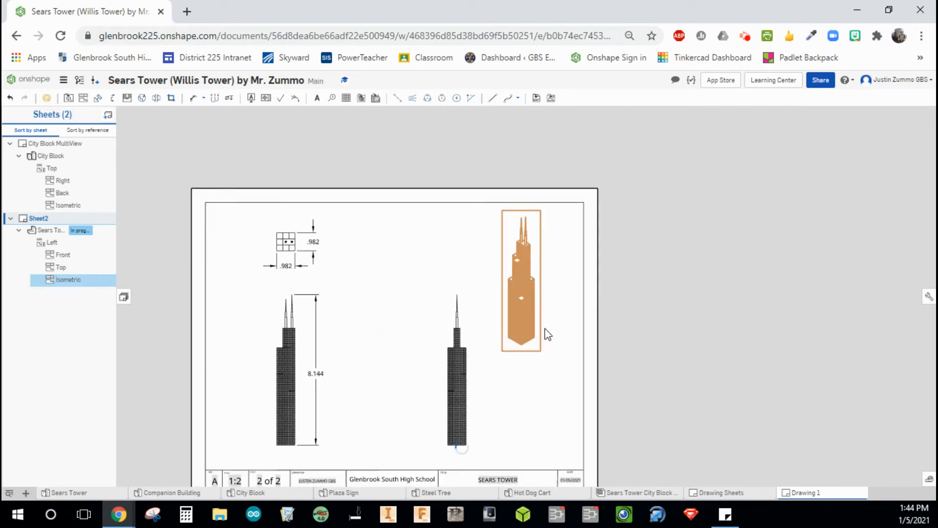
{"action": "left_click", "coordinate": [508, 394]}
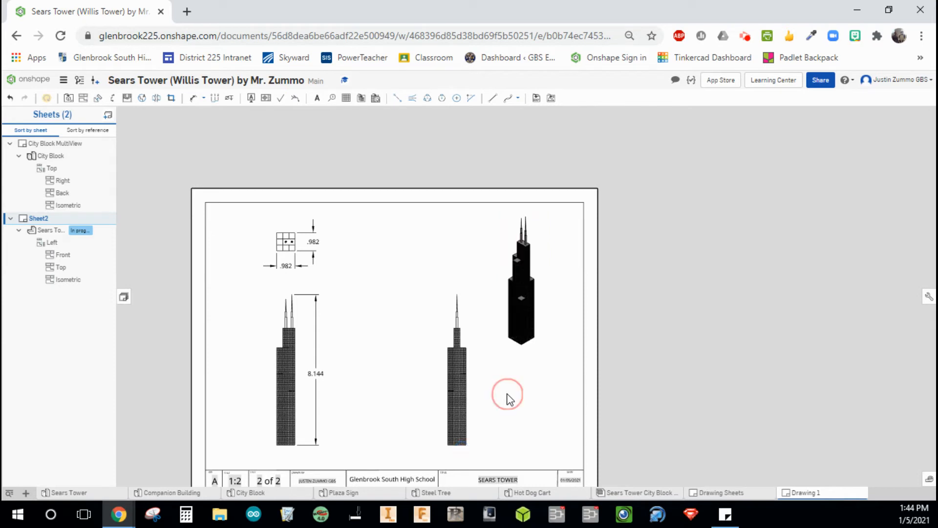
Step: Examine the title block's size, scale, sheet number, drawn-by, school, title and date fields
{"action": "middle_click_drag", "start_coordinate": [378, 392], "coordinate": [426, 306]}
{"action": "scroll", "coordinate": [293, 361], "scroll_direction": "up", "scroll_amount": 2}
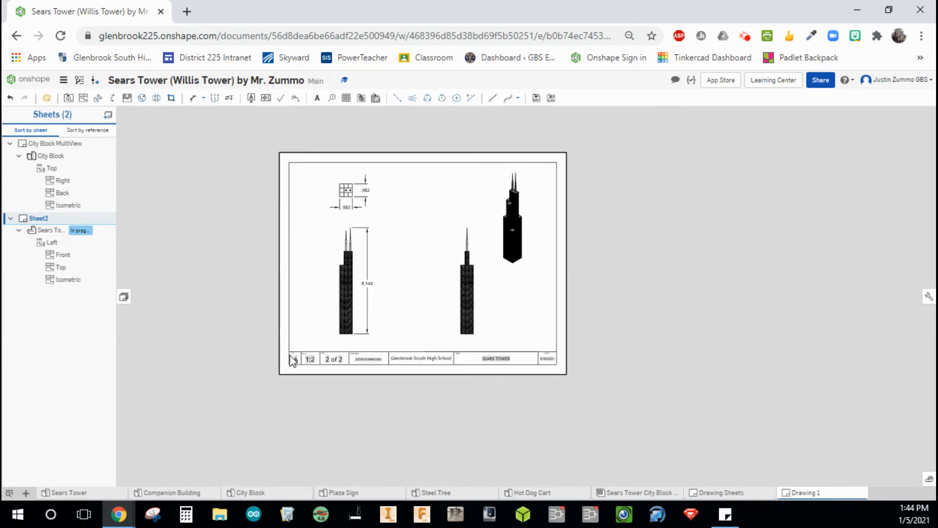
{"action": "scroll", "coordinate": [300, 361], "scroll_direction": "down", "scroll_amount": 5}
{"action": "scroll", "coordinate": [321, 375], "scroll_direction": "down", "scroll_amount": 1}
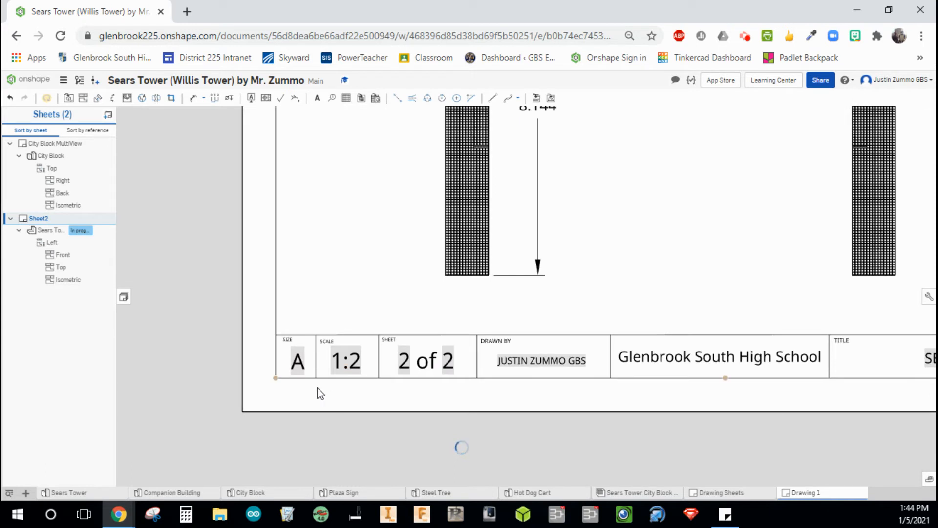
{"action": "scroll", "coordinate": [319, 392], "scroll_direction": "down", "scroll_amount": 2}
{"action": "left_click", "coordinate": [277, 351]}
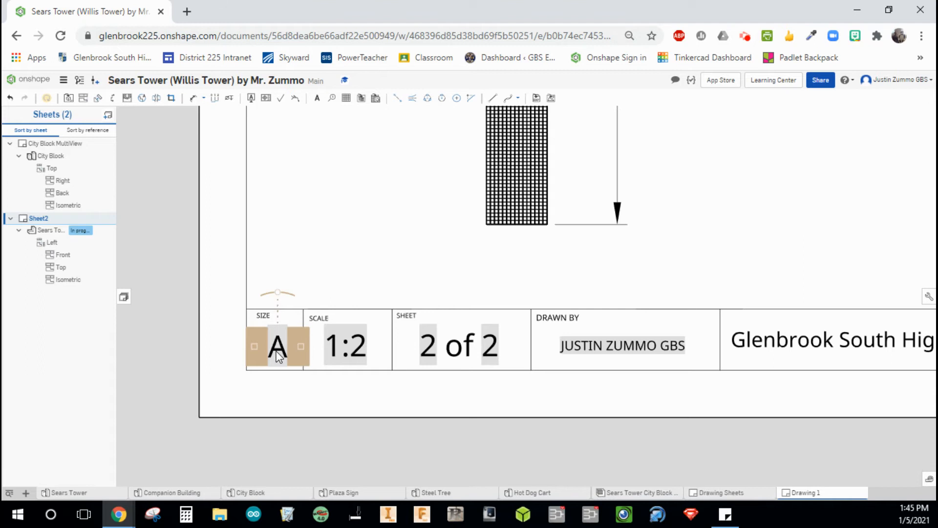
{"action": "left_click", "coordinate": [346, 357]}
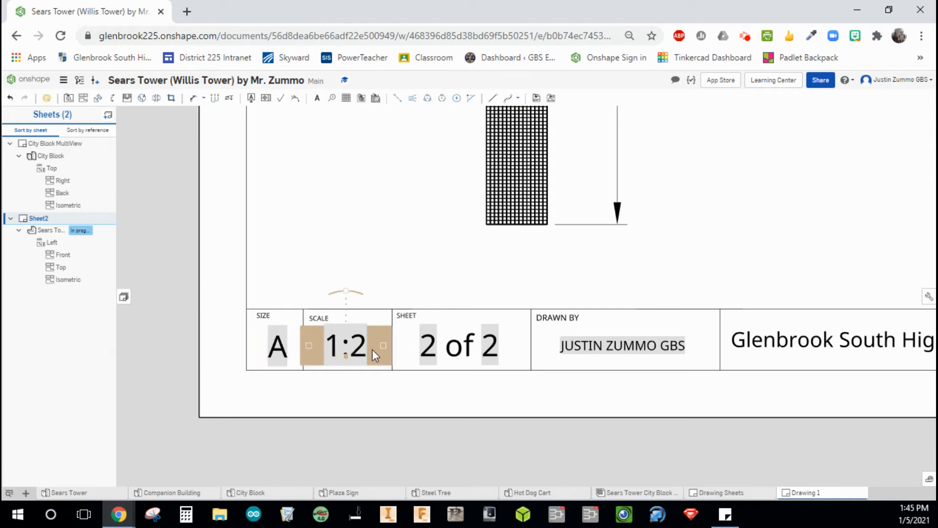
{"action": "left_click", "coordinate": [416, 326]}
{"action": "left_click", "coordinate": [708, 365]}
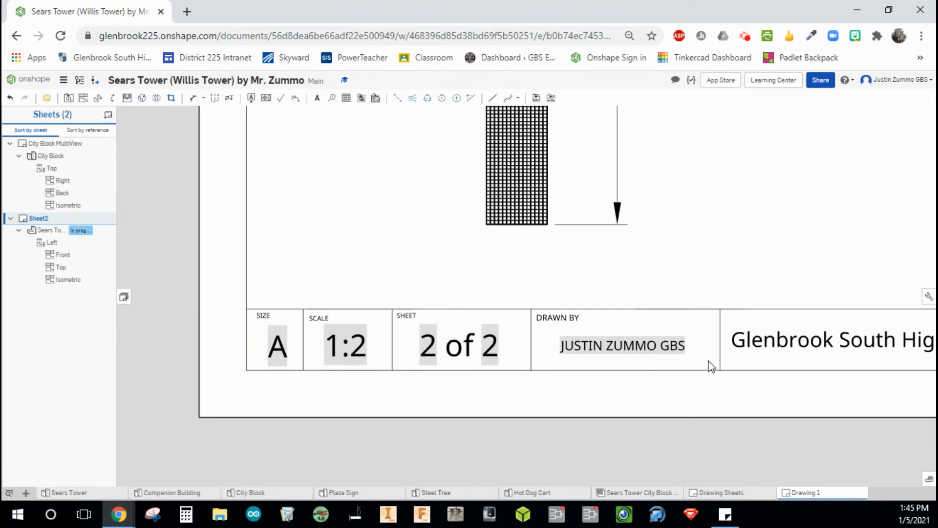
{"action": "left_click", "coordinate": [579, 350]}
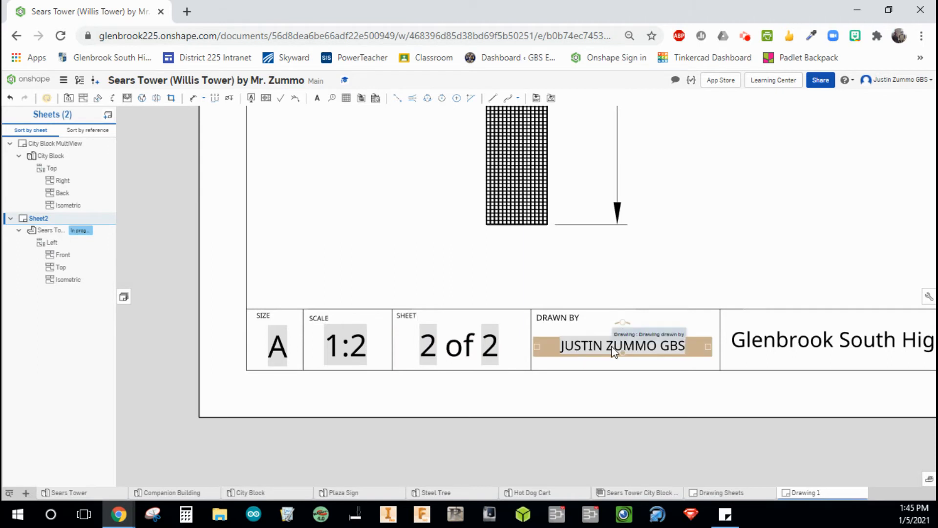
{"action": "middle_click_drag", "start_coordinate": [741, 391], "coordinate": [312, 373]}
{"action": "middle_click_drag", "start_coordinate": [654, 382], "coordinate": [367, 381]}
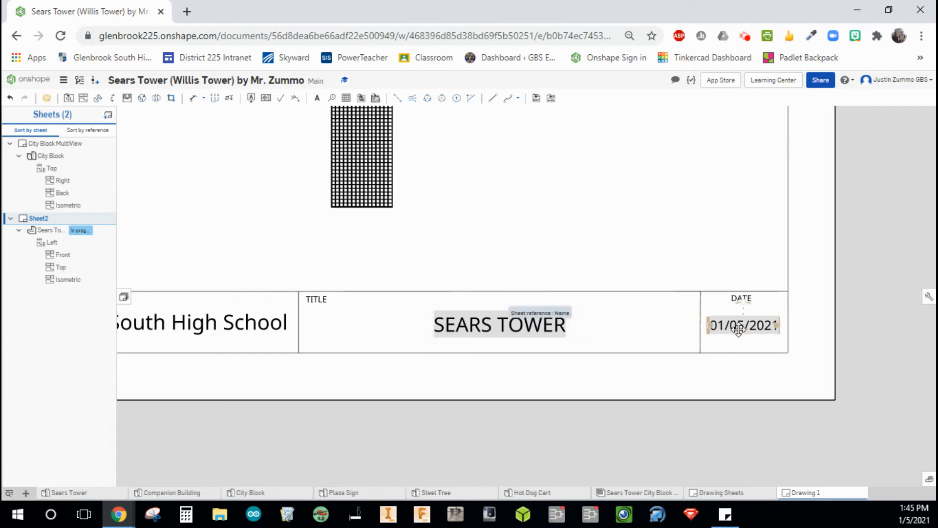
{"action": "scroll", "coordinate": [596, 401], "scroll_direction": "down", "scroll_amount": 8}
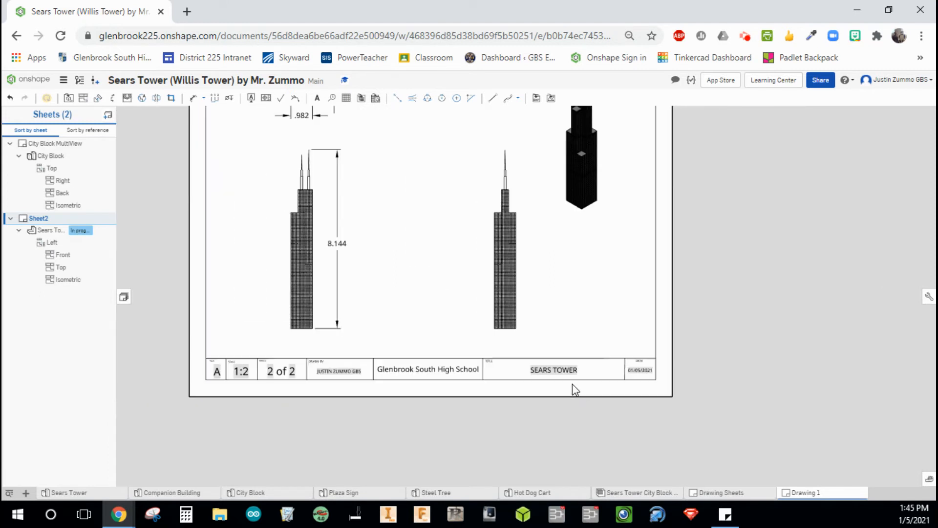
{"action": "middle_click_drag", "start_coordinate": [699, 228], "coordinate": [743, 259]}
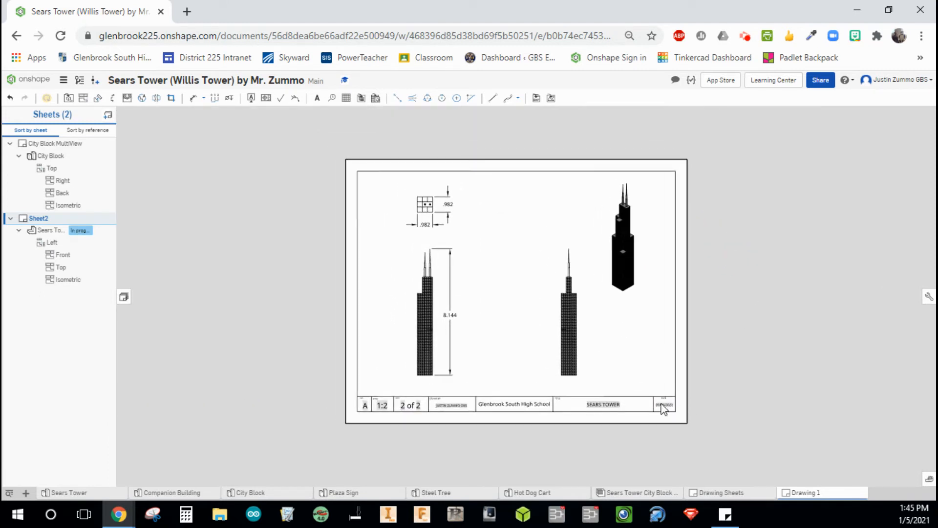
Step: Rename Sheet2 as "Sears Tower MultiView"
{"action": "left_click", "coordinate": [47, 222]}
{"action": "right_click", "coordinate": [47, 225]}
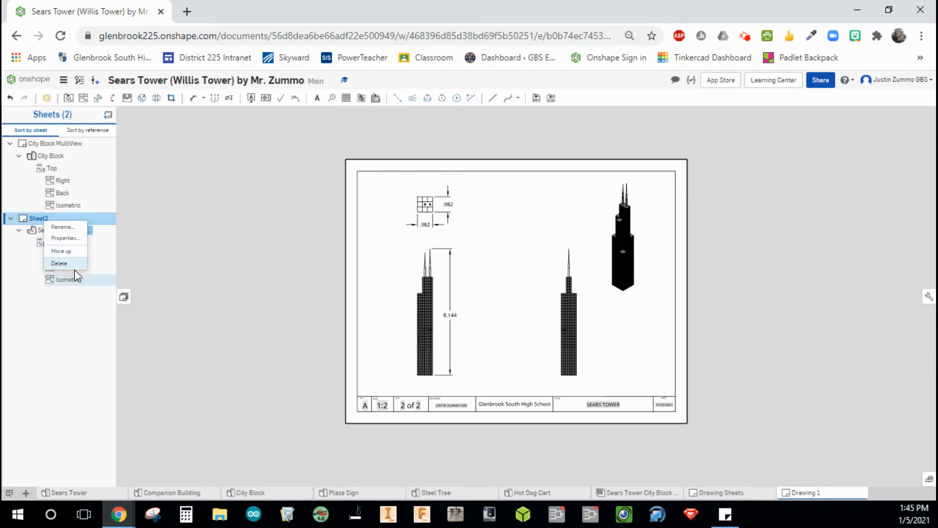
{"action": "left_click", "coordinate": [70, 229]}
{"action": "type", "text": "S"}
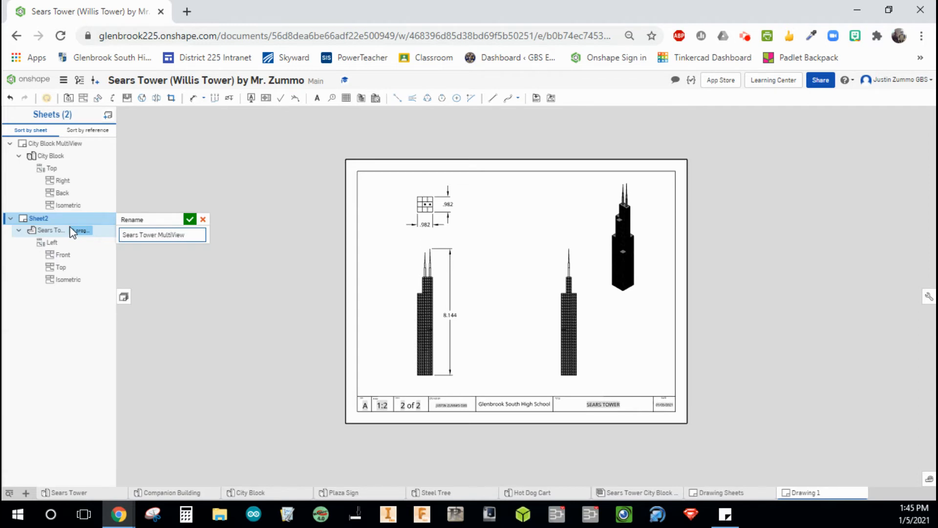
{"action": "type", "text": "ears Tower MultiView"}
{"action": "left_click", "coordinate": [190, 219]}
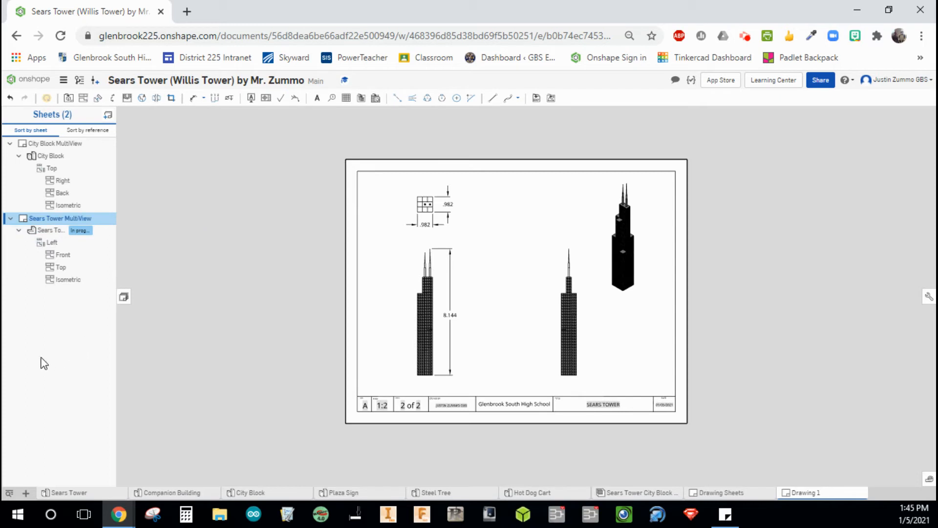
Step: Add a new sheet and insert a front view of the Companion Building part at 1:1 scale in its lower-left area
{"action": "left_click", "coordinate": [69, 99]}
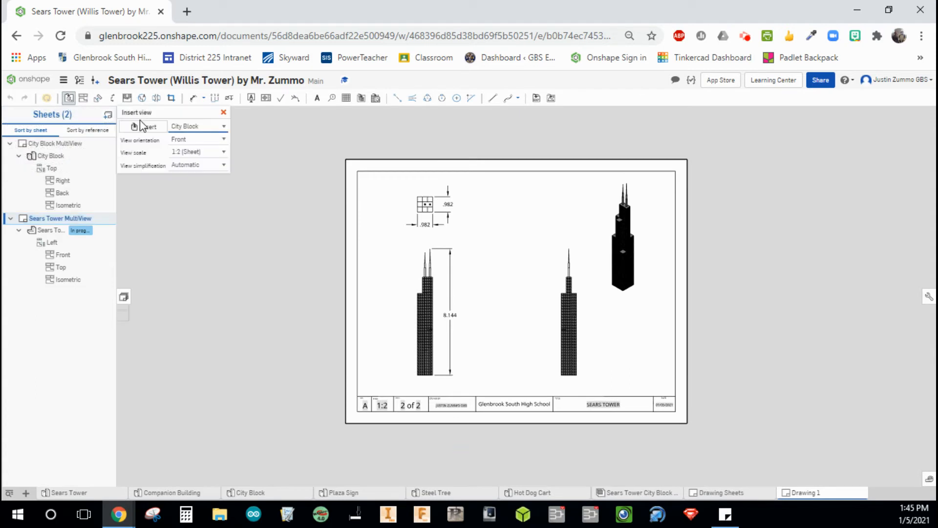
{"action": "left_click", "coordinate": [108, 117]}
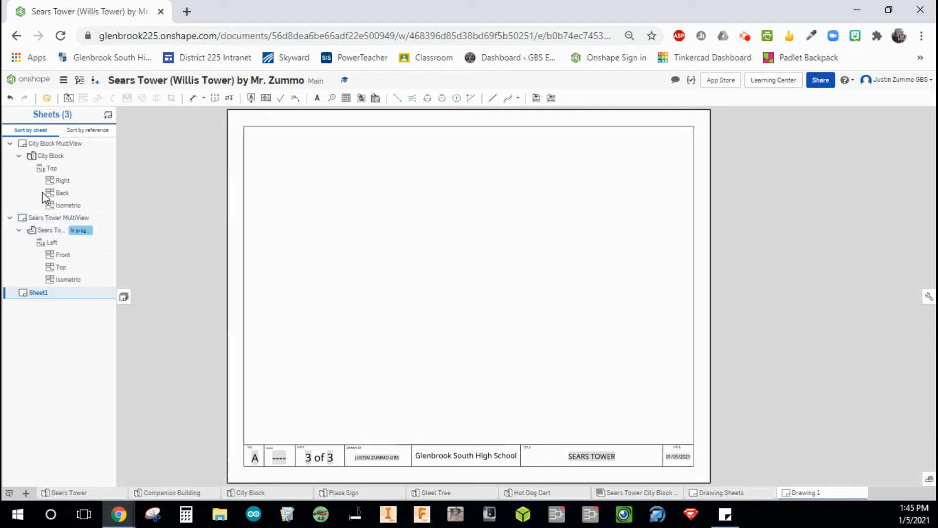
{"action": "left_click", "coordinate": [69, 100]}
{"action": "left_click", "coordinate": [148, 127]}
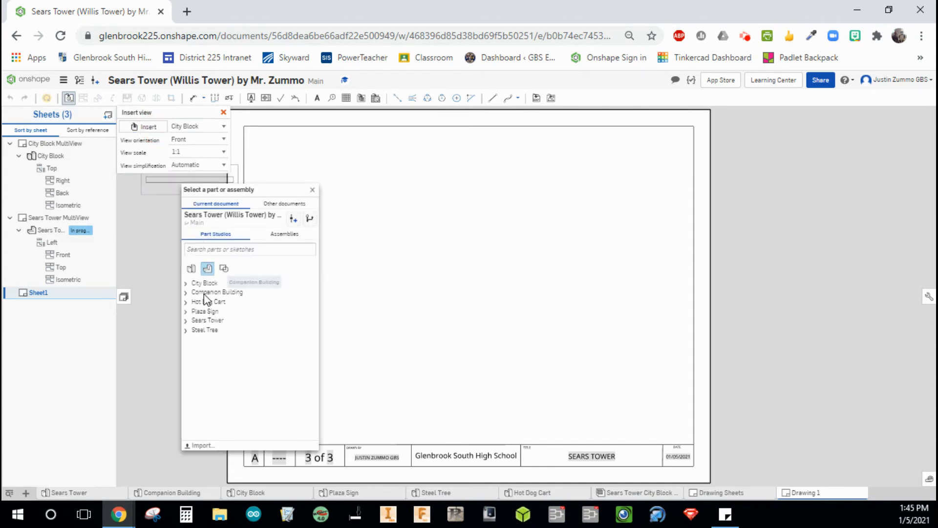
{"action": "left_click", "coordinate": [205, 292]}
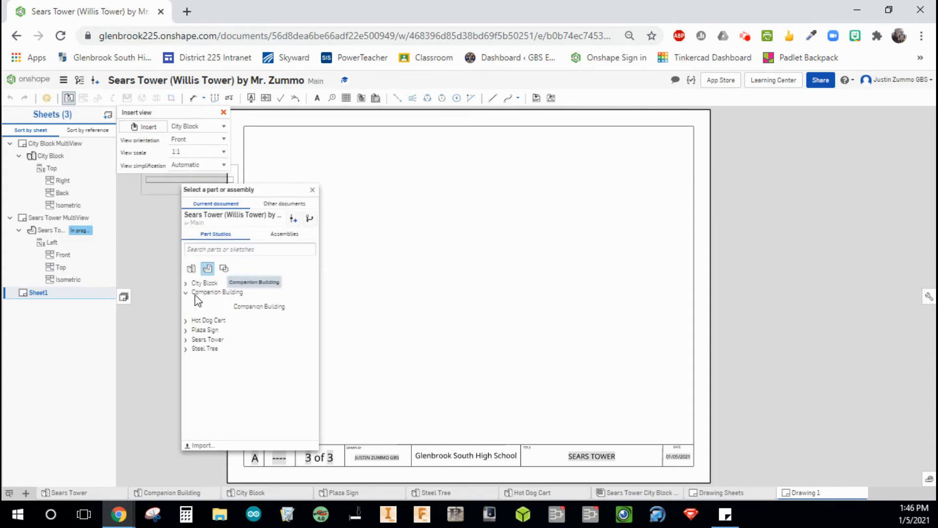
{"action": "left_click", "coordinate": [246, 308]}
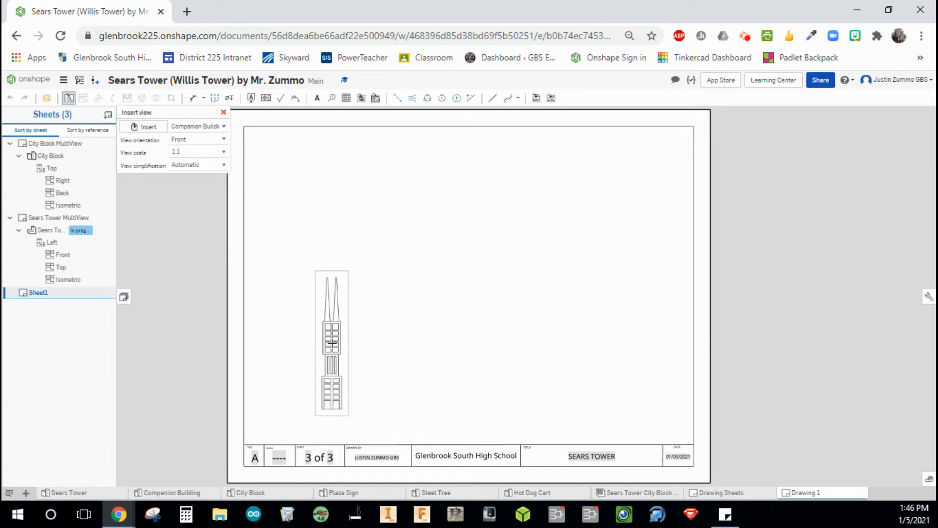
{"action": "left_click", "coordinate": [332, 343]}
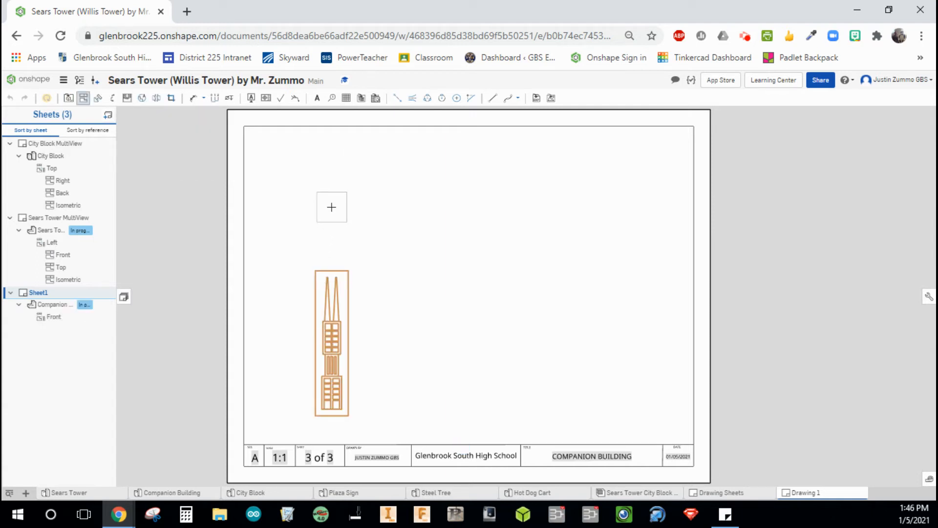
Step: Project a top view directly above the Companion Building front view and a right view well to its right
{"action": "left_click", "coordinate": [332, 208]}
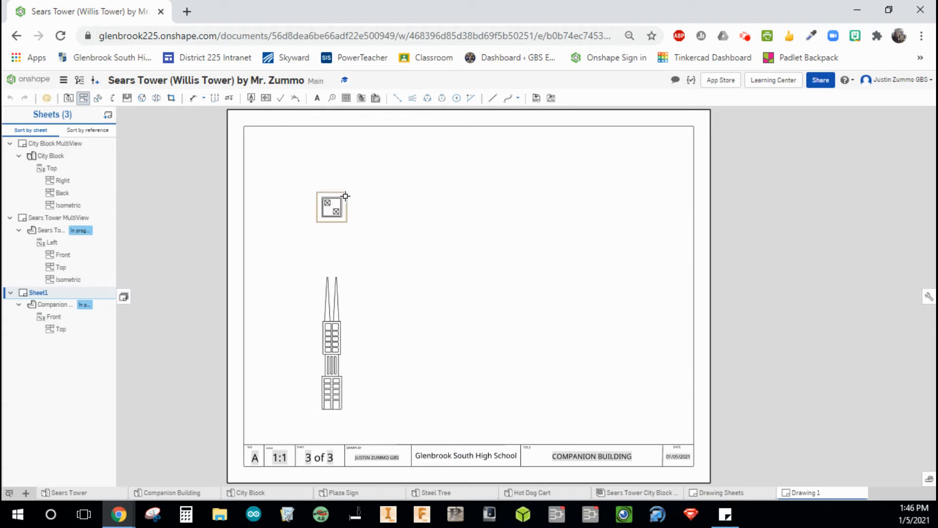
{"action": "left_click", "coordinate": [329, 304]}
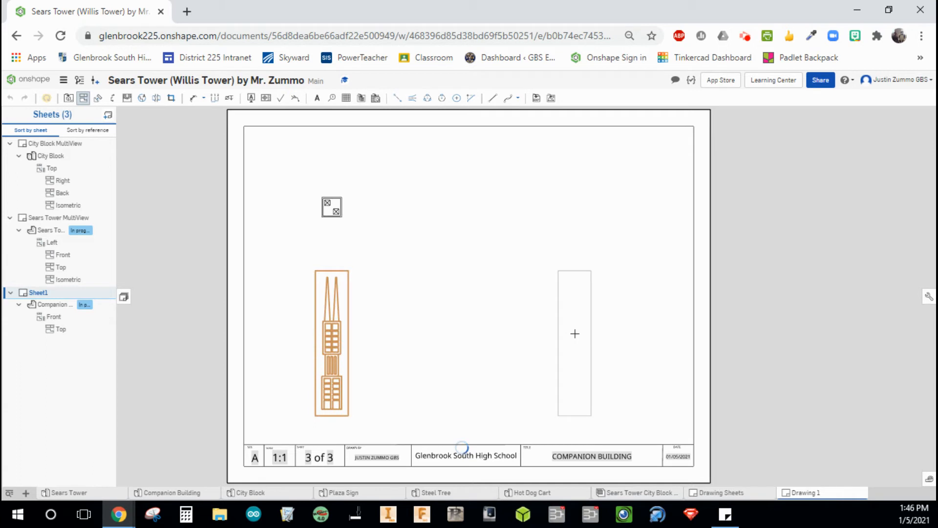
Step: Project an isometric view from the Companion Building front view, placing it in the sheet's upper-right area above the right view
{"action": "left_click", "coordinate": [336, 328]}
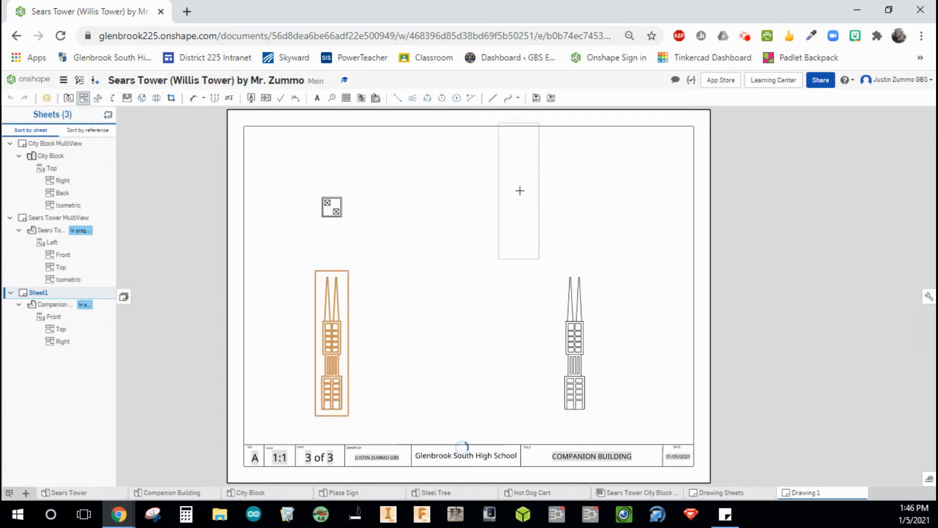
{"action": "left_click", "coordinate": [536, 205]}
{"action": "left_click_drag", "start_coordinate": [551, 206], "coordinate": [574, 199]}
{"action": "left_click", "coordinate": [575, 196]}
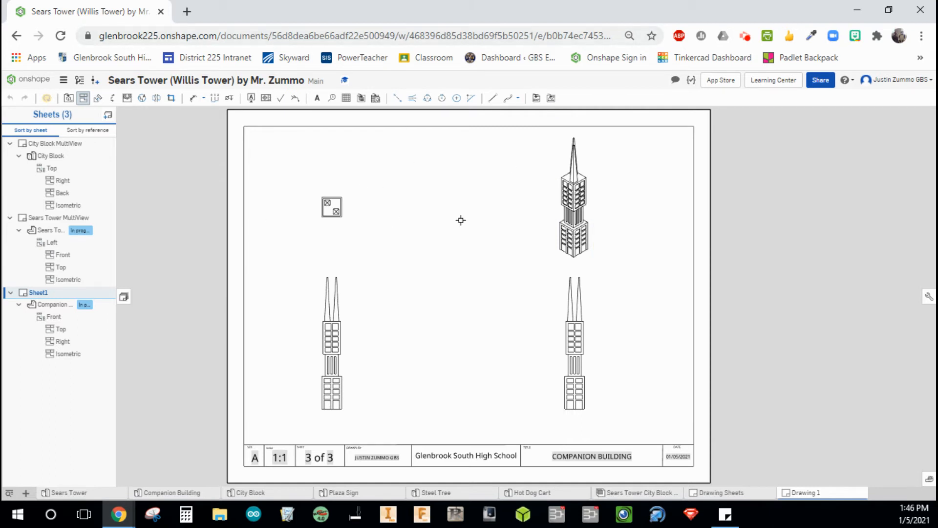
{"action": "key", "text": "Escape"}
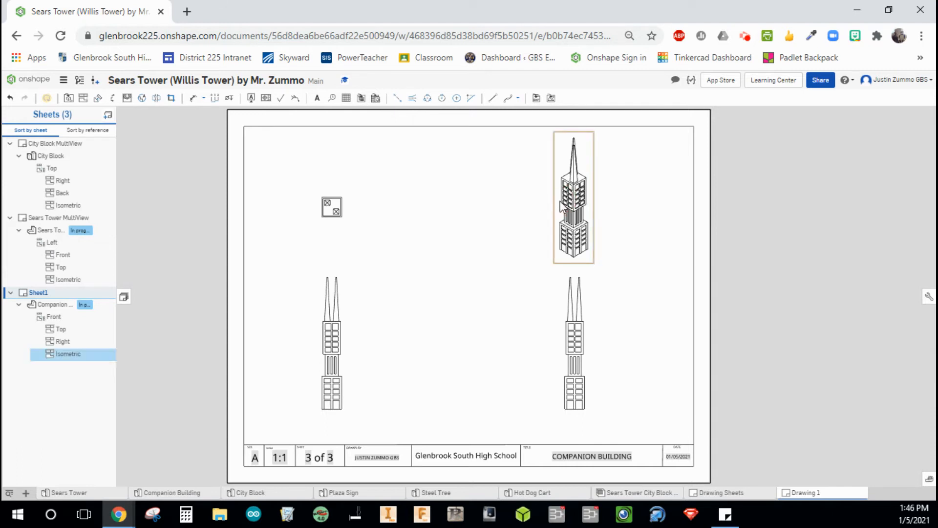
Step: Show the Companion Building's isometric view shaded and dimension the front view's overall height from base corner to spire tip
{"action": "right_click", "coordinate": [562, 185]}
{"action": "left_click", "coordinate": [594, 213]}
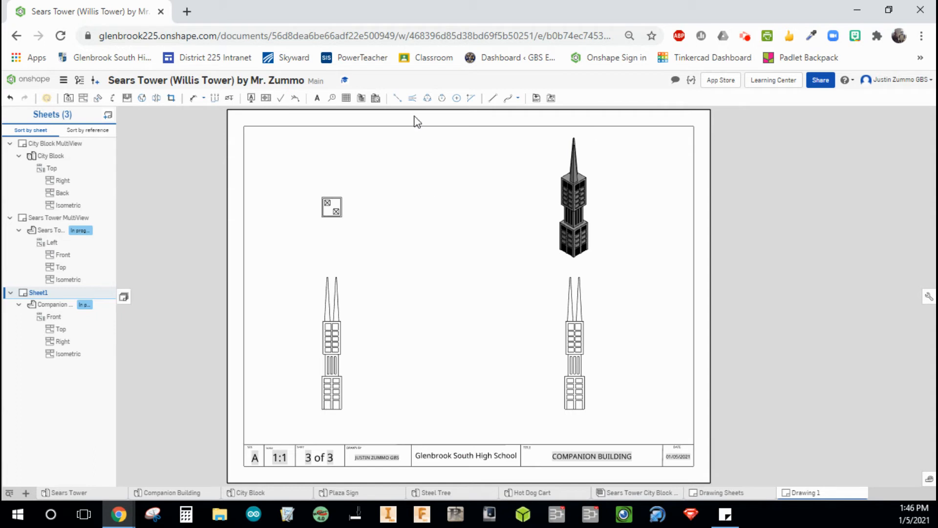
{"action": "left_click", "coordinate": [193, 99]}
{"action": "scroll", "coordinate": [338, 319], "scroll_direction": "up", "scroll_amount": 3}
{"action": "scroll", "coordinate": [340, 414], "scroll_direction": "up", "scroll_amount": 1}
{"action": "left_click", "coordinate": [327, 337]}
{"action": "left_click", "coordinate": [318, 115]}
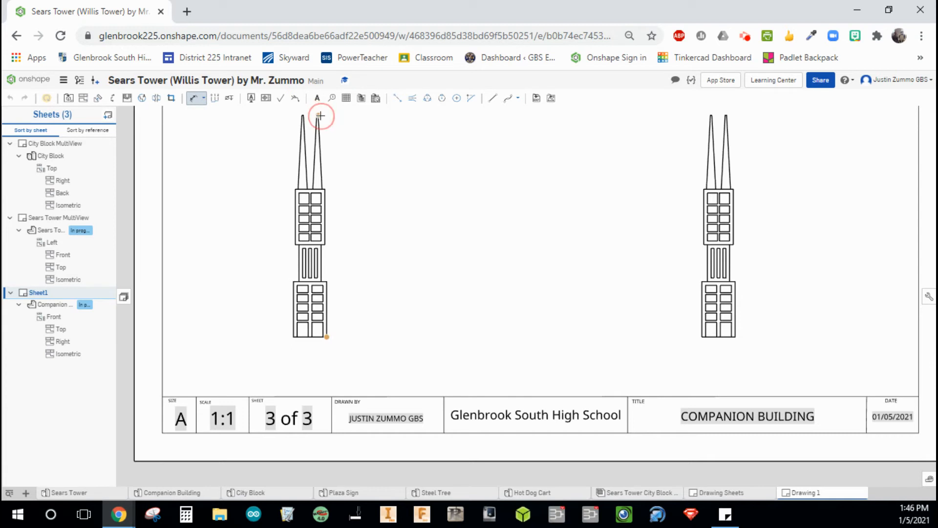
{"action": "left_click", "coordinate": [385, 236]}
Step: Dimension the overall width and depth of the Companion Building's top view, below and to the right of it
{"action": "middle_click_drag", "start_coordinate": [440, 193], "coordinate": [386, 500]}
{"action": "scroll", "coordinate": [252, 301], "scroll_direction": "down", "scroll_amount": 1}
{"action": "scroll", "coordinate": [251, 300], "scroll_direction": "up", "scroll_amount": 2}
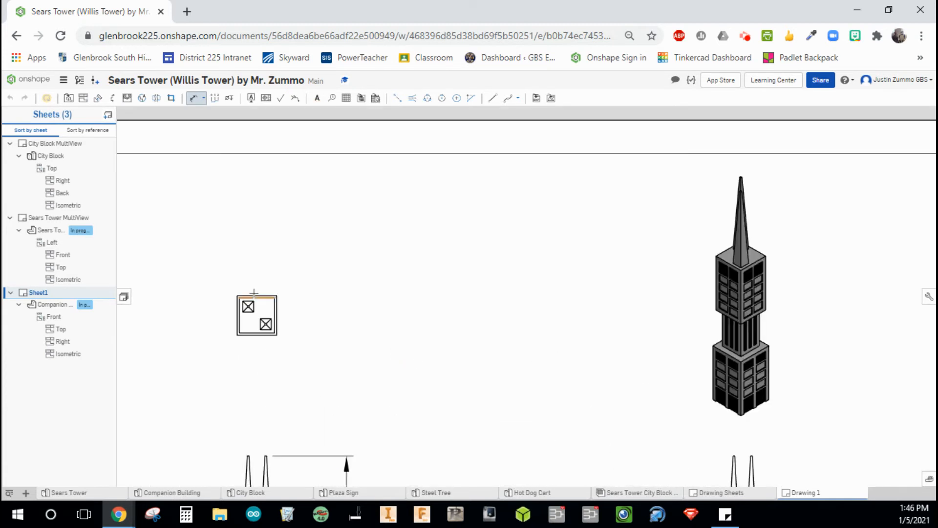
{"action": "left_click", "coordinate": [252, 345]}
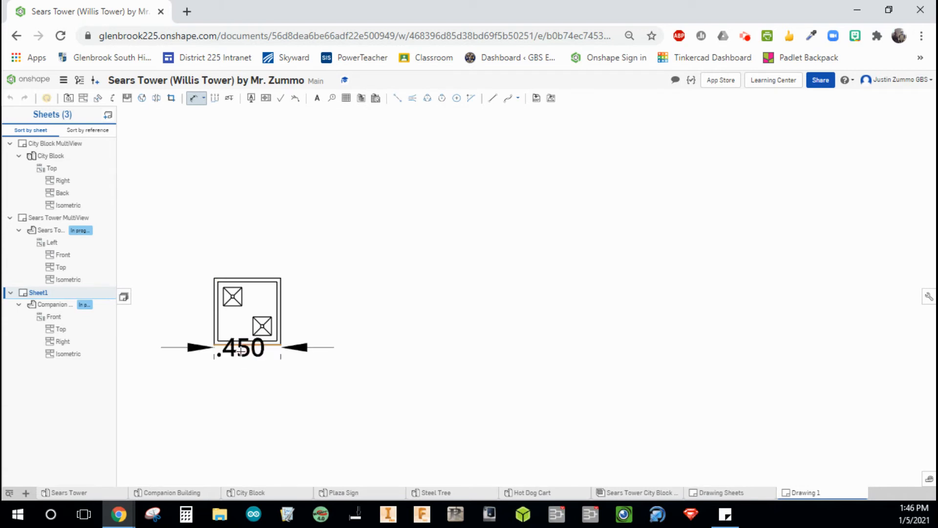
{"action": "left_click", "coordinate": [247, 391]}
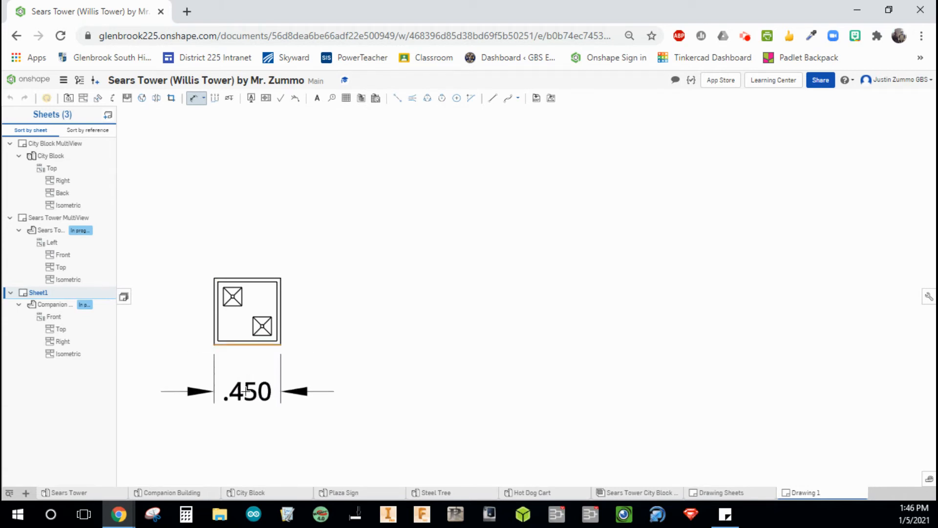
{"action": "left_click", "coordinate": [281, 300]}
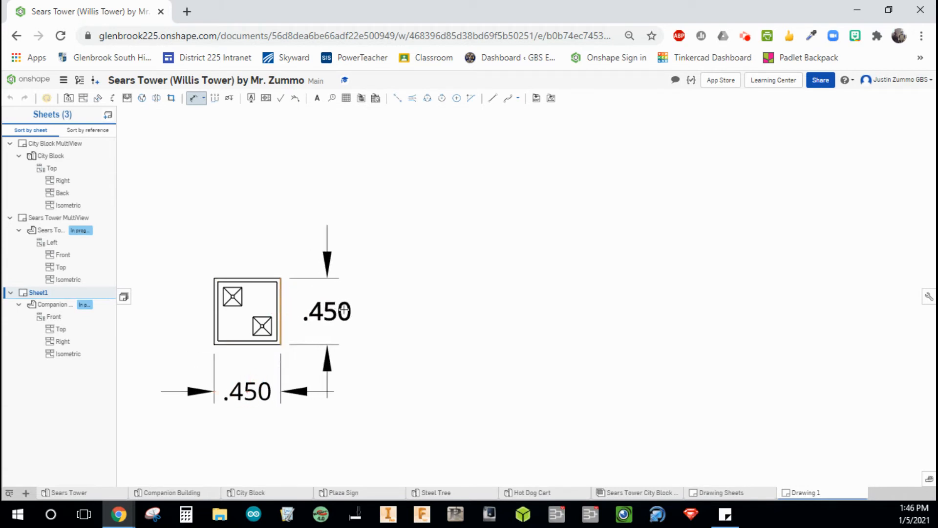
{"action": "left_click", "coordinate": [365, 307]}
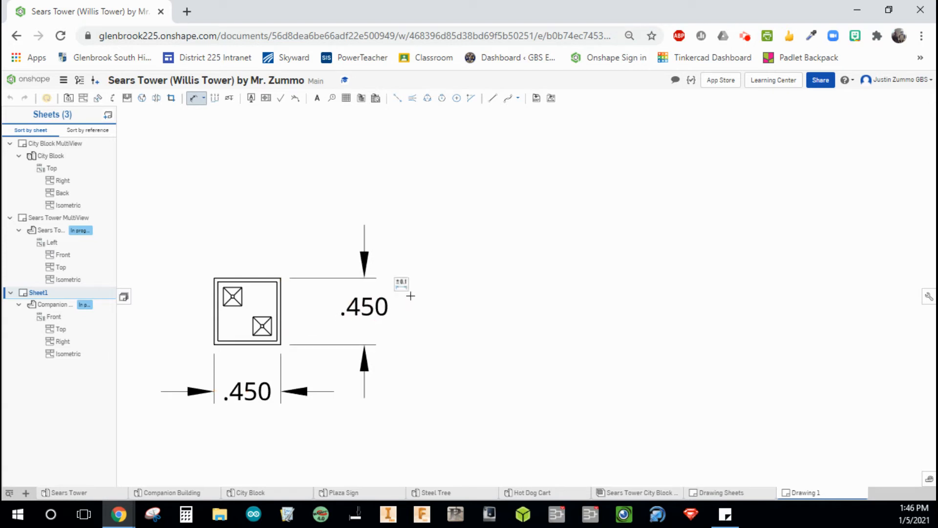
{"action": "key", "text": "Escape"}
Step: Rename the Companion Building sheet as "Companion Building MultiView"
{"action": "scroll", "coordinate": [489, 262], "scroll_direction": "up", "scroll_amount": 3}
{"action": "scroll", "coordinate": [493, 268], "scroll_direction": "down", "scroll_amount": 8}
{"action": "scroll", "coordinate": [491, 274], "scroll_direction": "down", "scroll_amount": 1}
{"action": "middle_click_drag", "start_coordinate": [491, 280], "coordinate": [439, 253]}
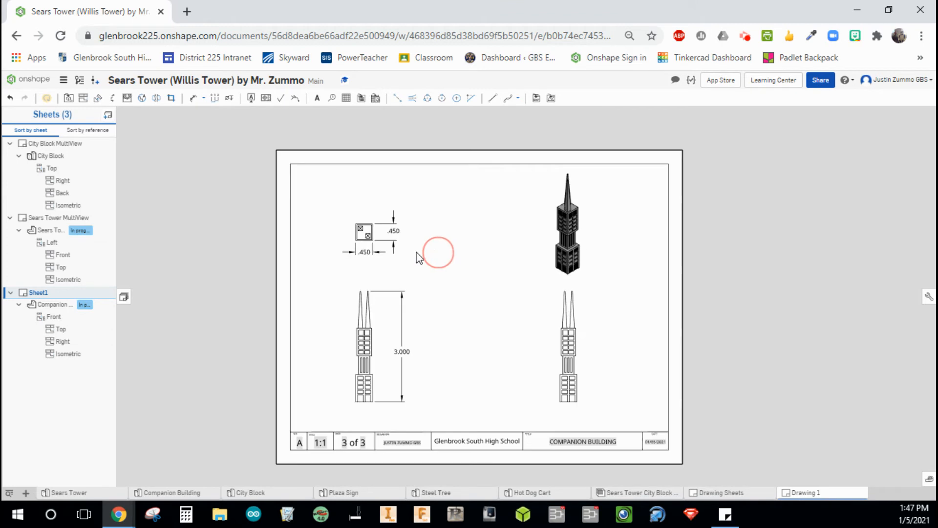
{"action": "left_click", "coordinate": [43, 293]}
{"action": "right_click", "coordinate": [43, 294]}
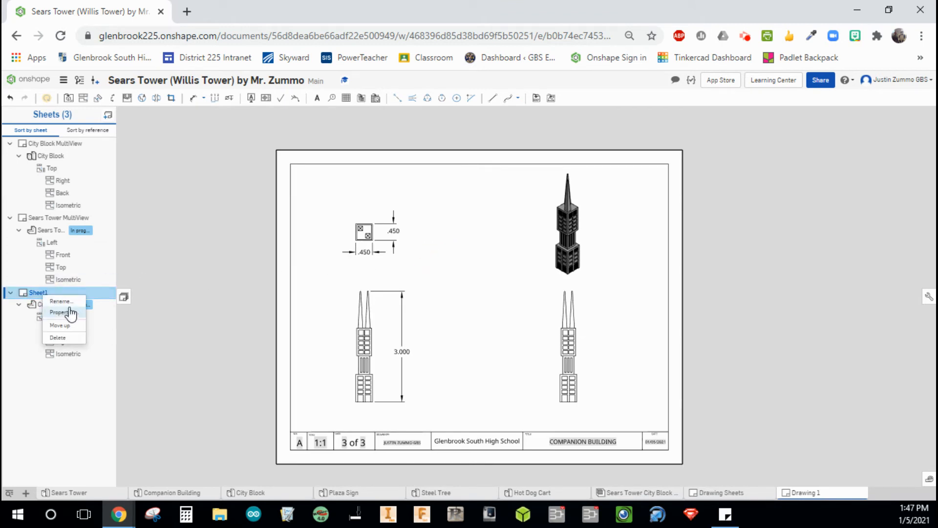
{"action": "left_click", "coordinate": [69, 309]}
{"action": "type", "text": "Companion Building"}
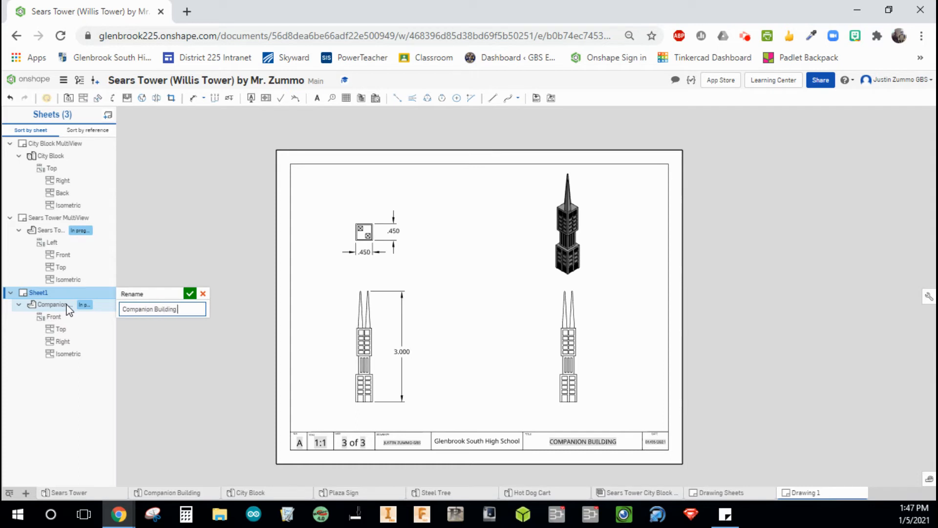
{"action": "type", "text": "w"}
{"action": "left_click", "coordinate": [190, 294]}
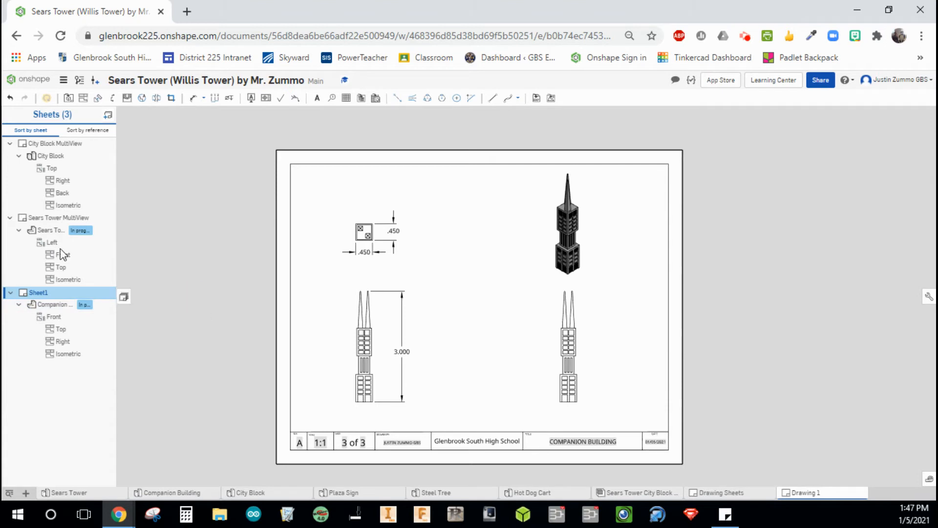
{"action": "left_click", "coordinate": [71, 100]}
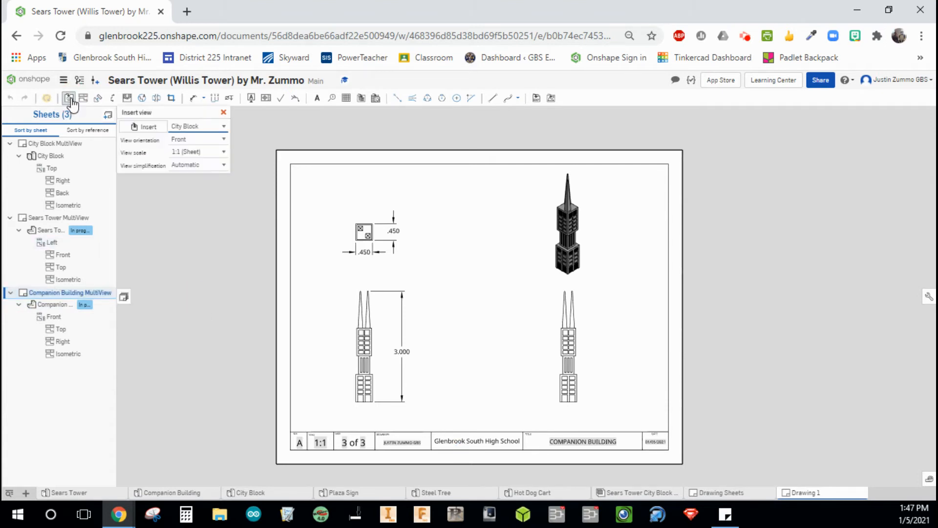
{"action": "left_click", "coordinate": [148, 128]}
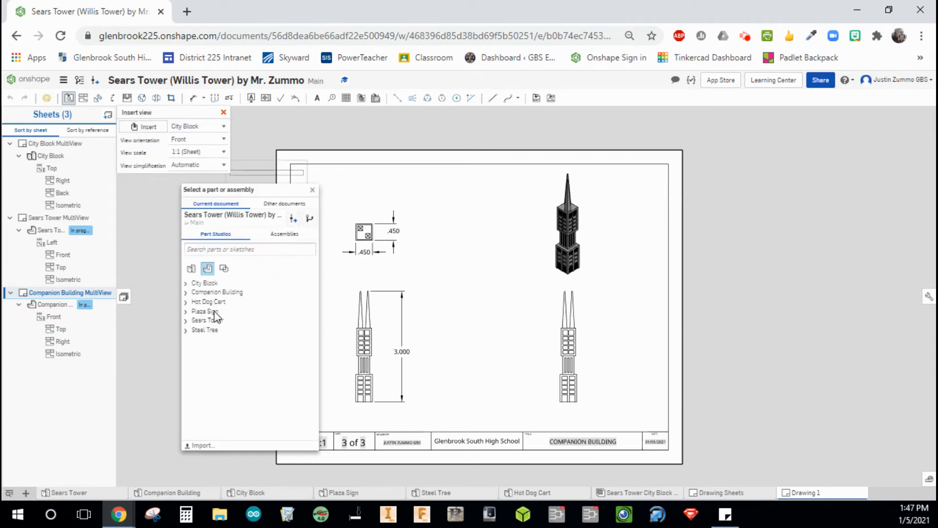
{"action": "left_click", "coordinate": [191, 302]}
{"action": "left_click", "coordinate": [185, 303]}
{"action": "left_click", "coordinate": [228, 316]}
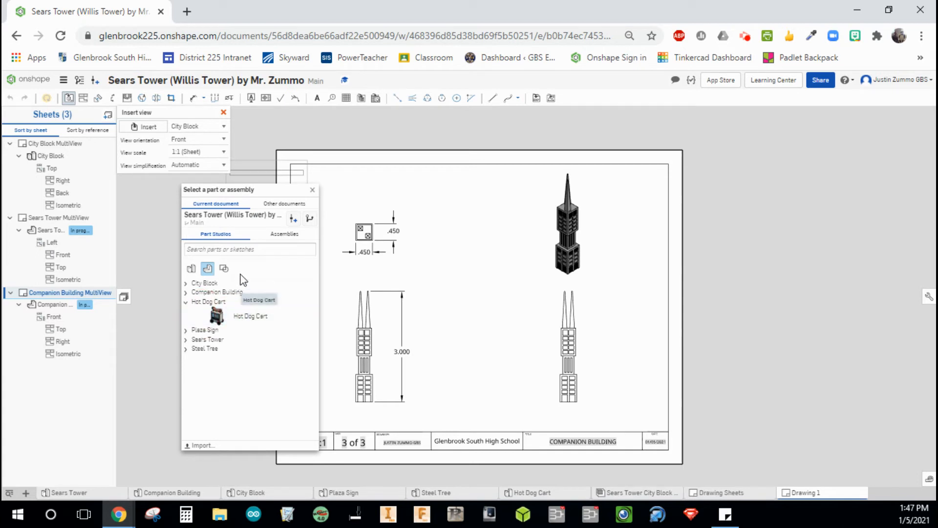
{"action": "left_click", "coordinate": [223, 112]}
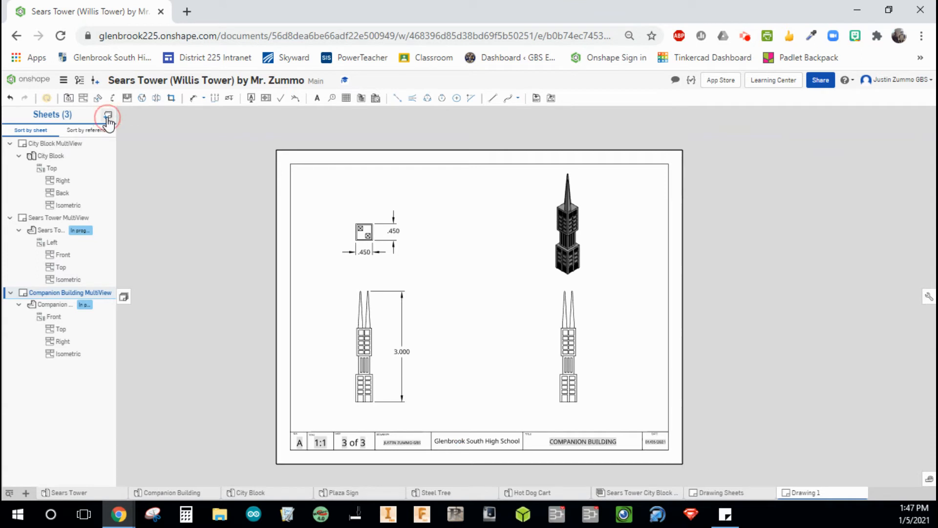
Step: Add a new sheet and insert a front view of the Hot Dog Cart part at 3:1 scale in its left half
{"action": "left_click", "coordinate": [108, 116]}
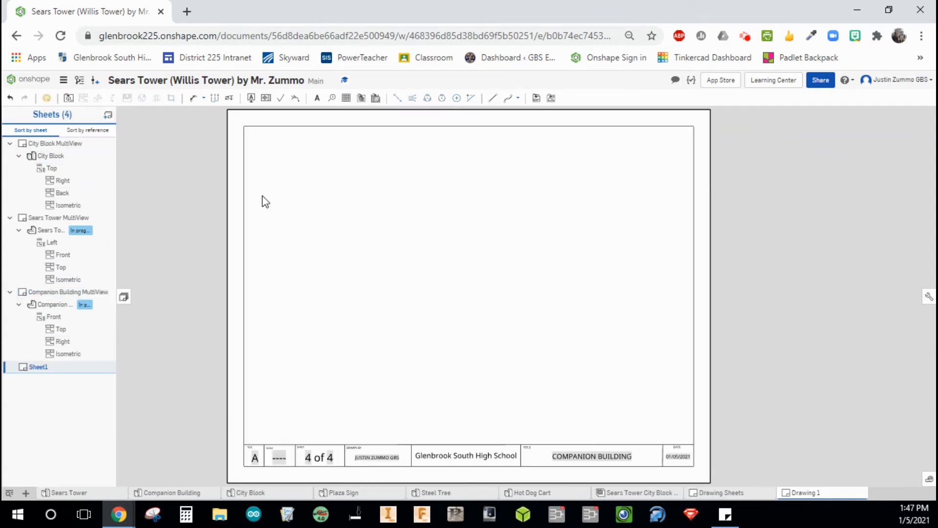
{"action": "left_click", "coordinate": [69, 98]}
{"action": "left_click", "coordinate": [147, 128]}
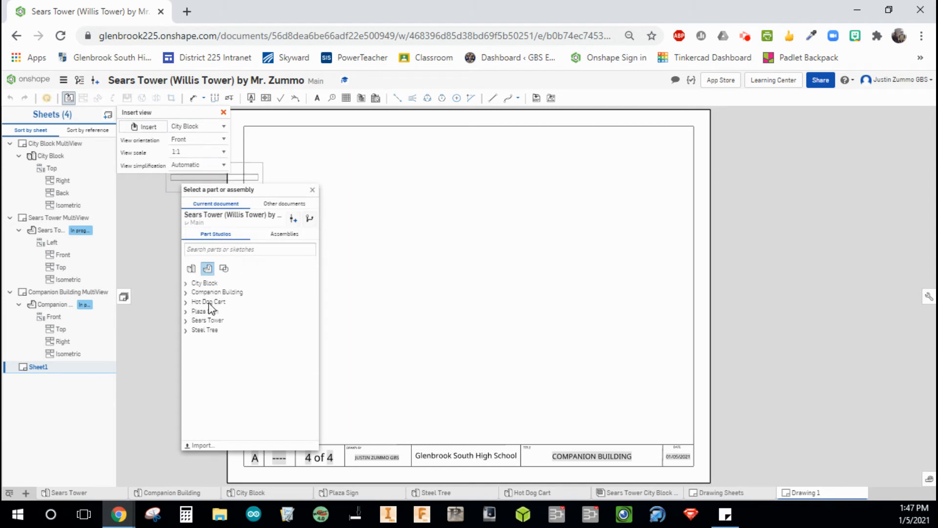
{"action": "left_click", "coordinate": [209, 303]}
{"action": "left_click", "coordinate": [220, 315]}
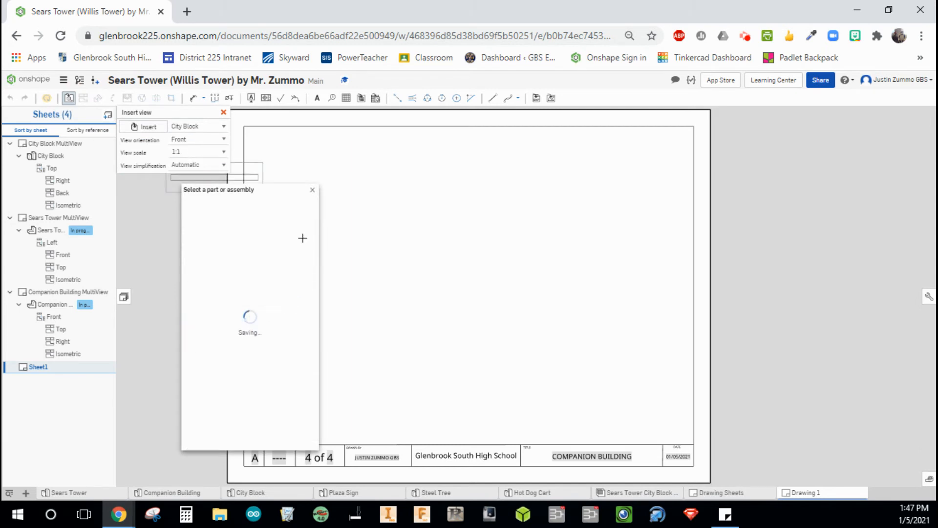
{"action": "left_click", "coordinate": [222, 158]}
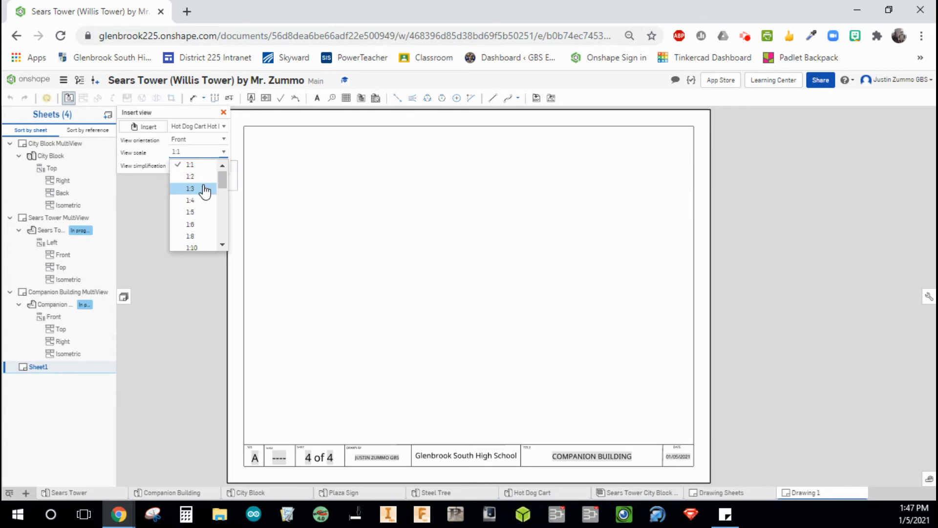
{"action": "scroll", "coordinate": [208, 229], "scroll_direction": "down", "scroll_amount": 5}
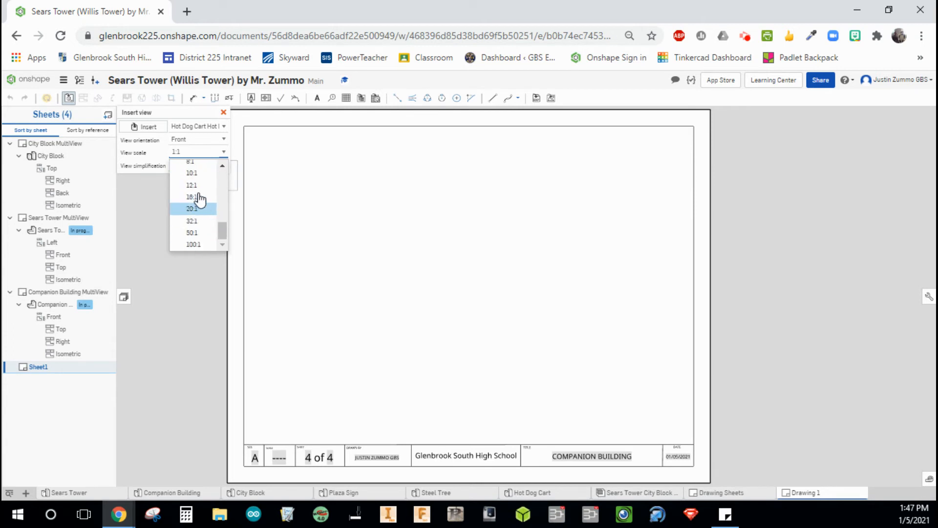
{"action": "left_click", "coordinate": [199, 171]}
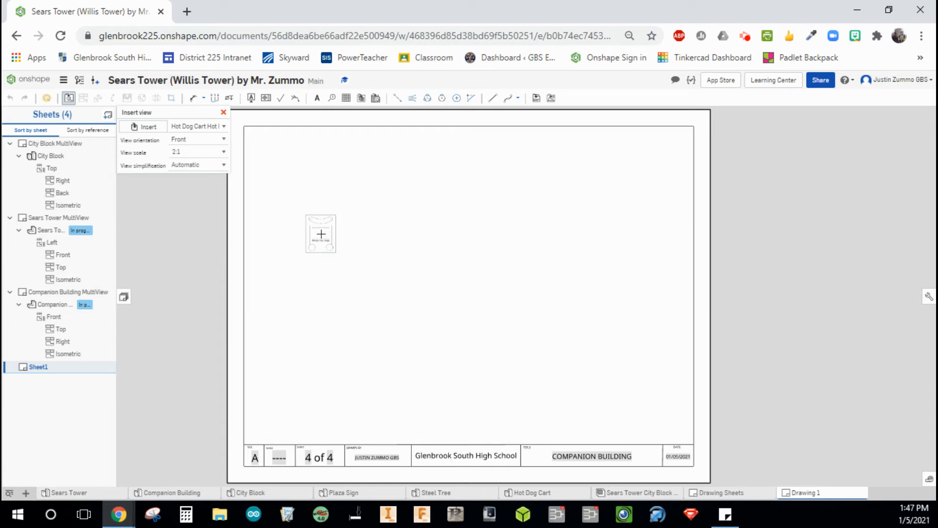
{"action": "left_click", "coordinate": [224, 153]}
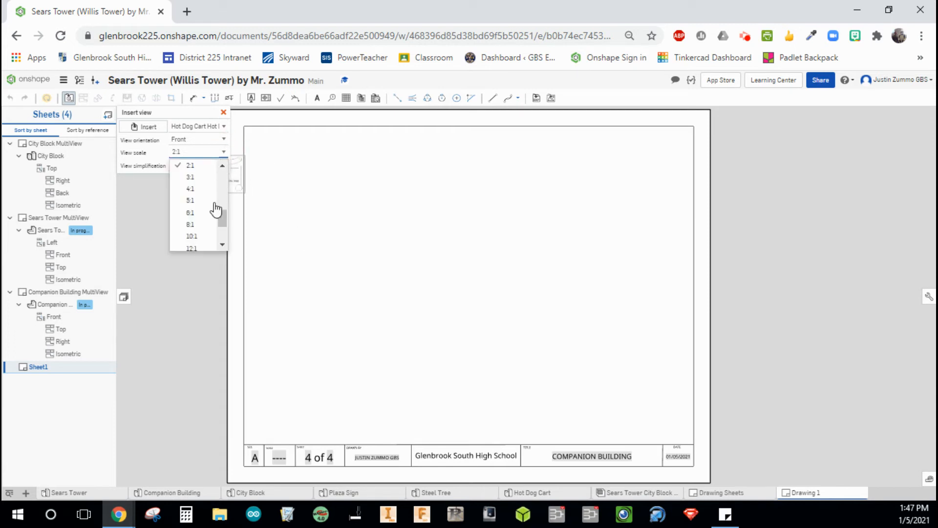
{"action": "left_click", "coordinate": [198, 178]}
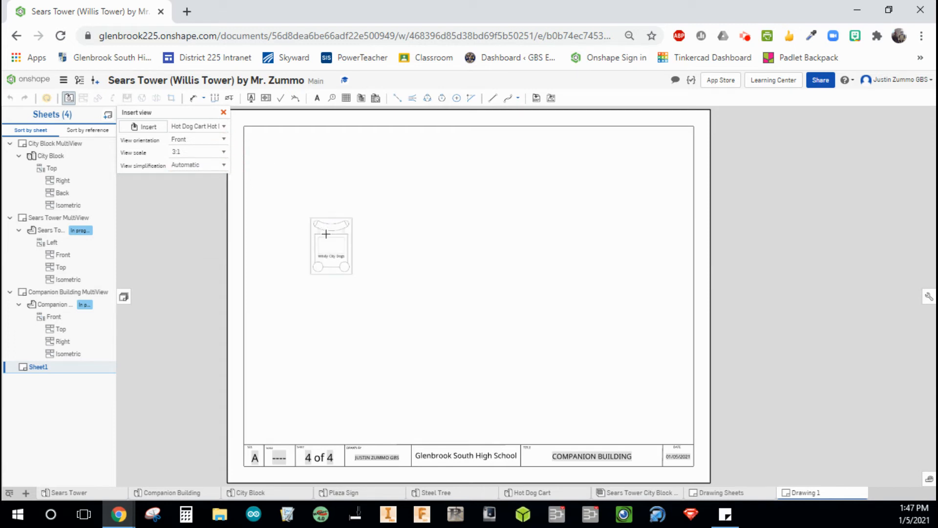
{"action": "left_click", "coordinate": [324, 243]}
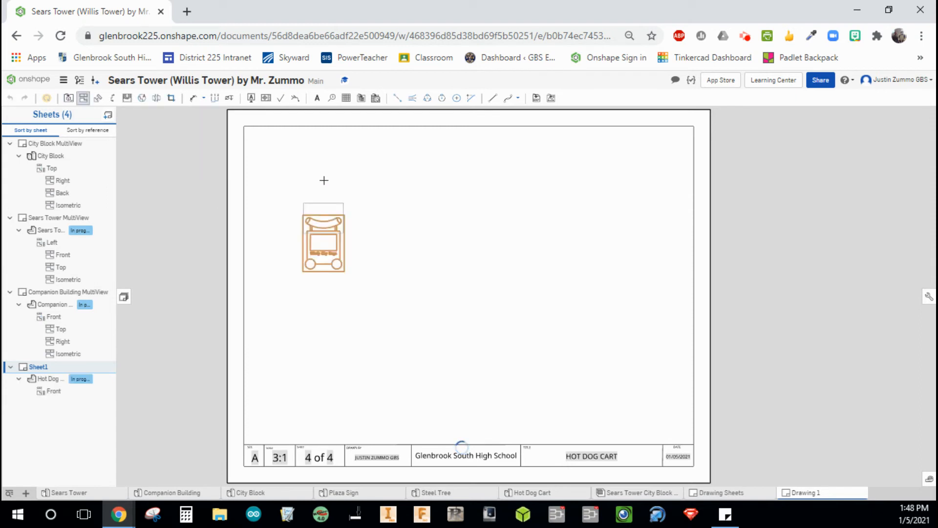
Step: Project top, right and isometric views from the Hot Dog Cart front view, placing the isometric above the right view
{"action": "left_click", "coordinate": [339, 246]}
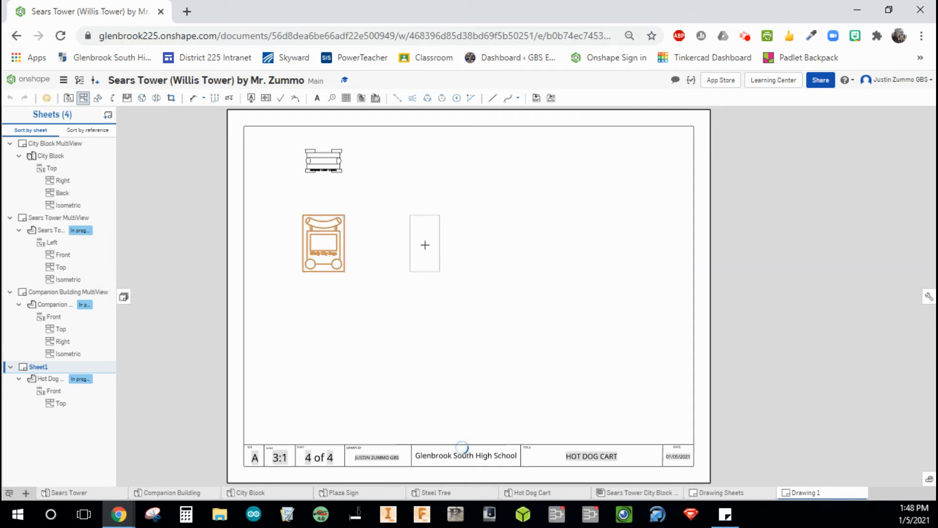
{"action": "left_click", "coordinate": [326, 234]}
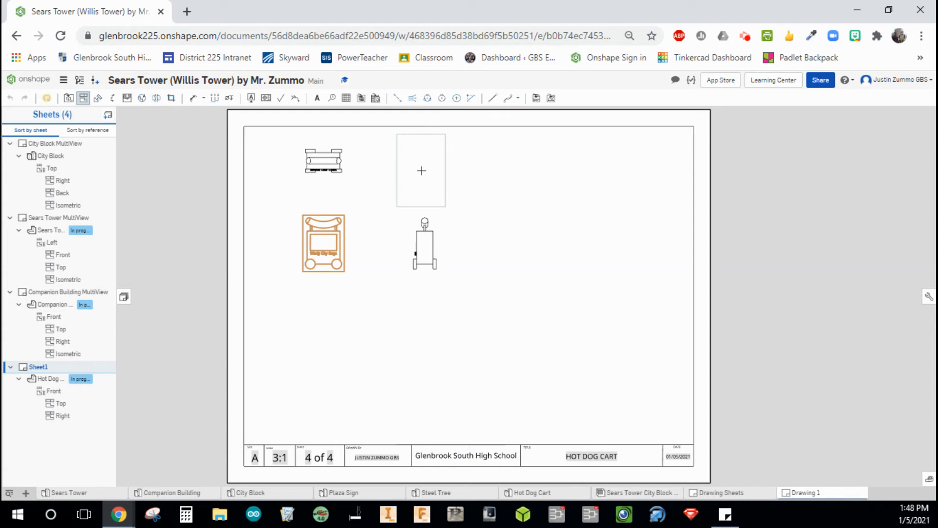
{"action": "left_click", "coordinate": [497, 167]}
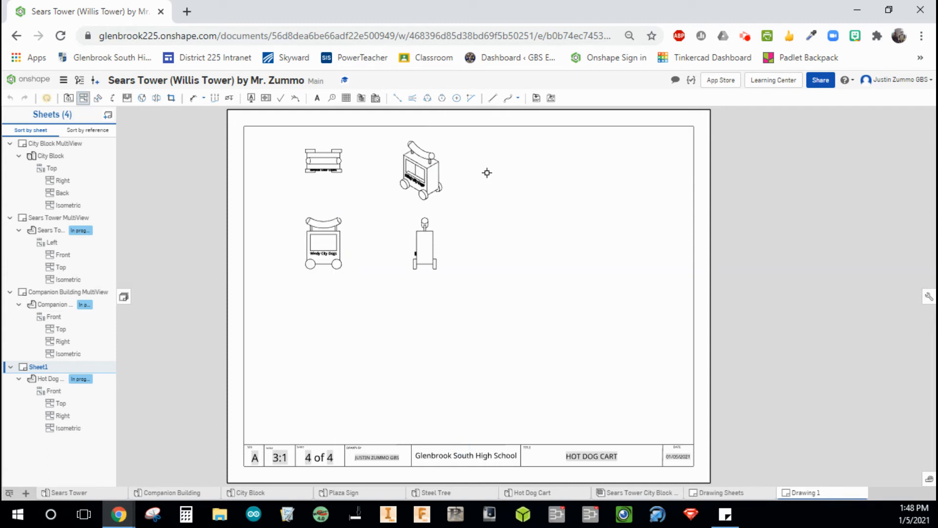
{"action": "key", "text": "Escape"}
Step: Insert a front view of the Plaza Sign part at 1:1 scale below the Hot Dog Cart views, near the title block
{"action": "left_click", "coordinate": [69, 100]}
{"action": "left_click", "coordinate": [185, 128]}
{"action": "left_click", "coordinate": [185, 137]}
{"action": "left_click", "coordinate": [142, 126]}
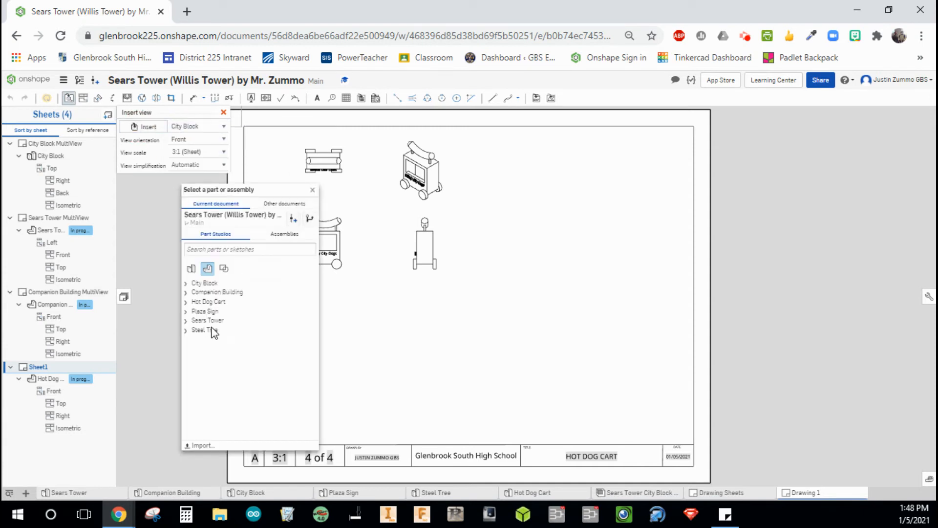
{"action": "left_click", "coordinate": [202, 311]}
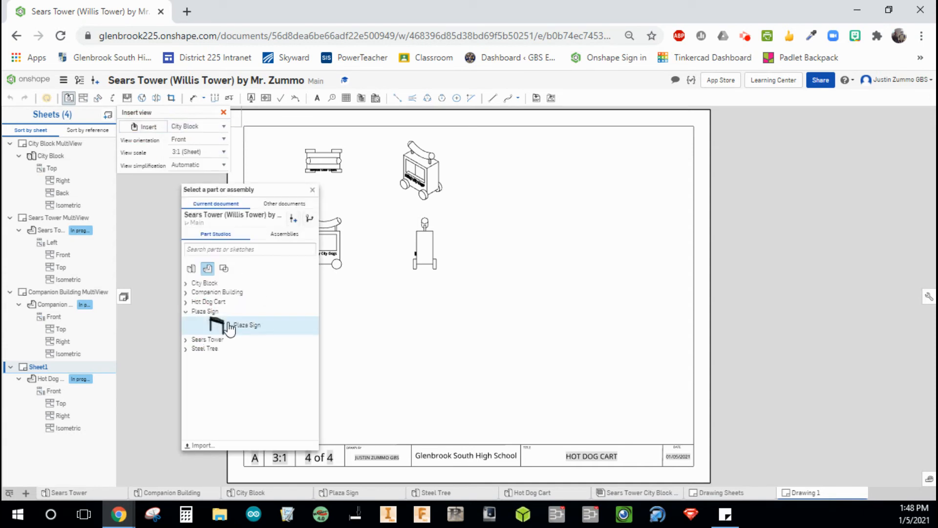
{"action": "left_click", "coordinate": [238, 328]}
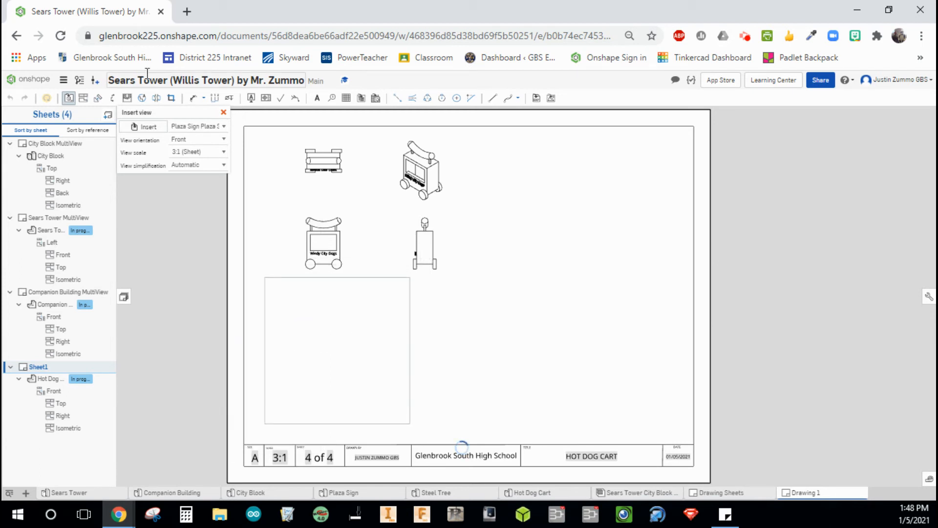
{"action": "left_click", "coordinate": [223, 152]}
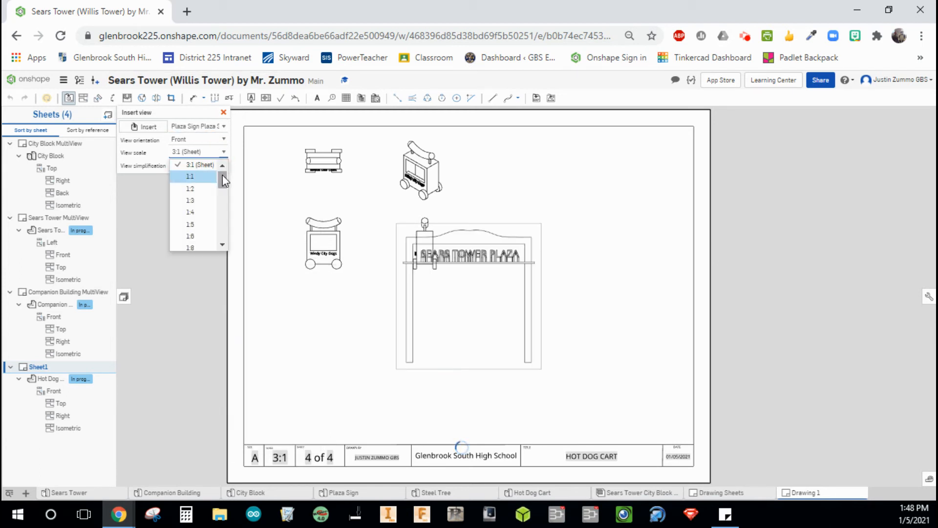
{"action": "left_click", "coordinate": [205, 177]}
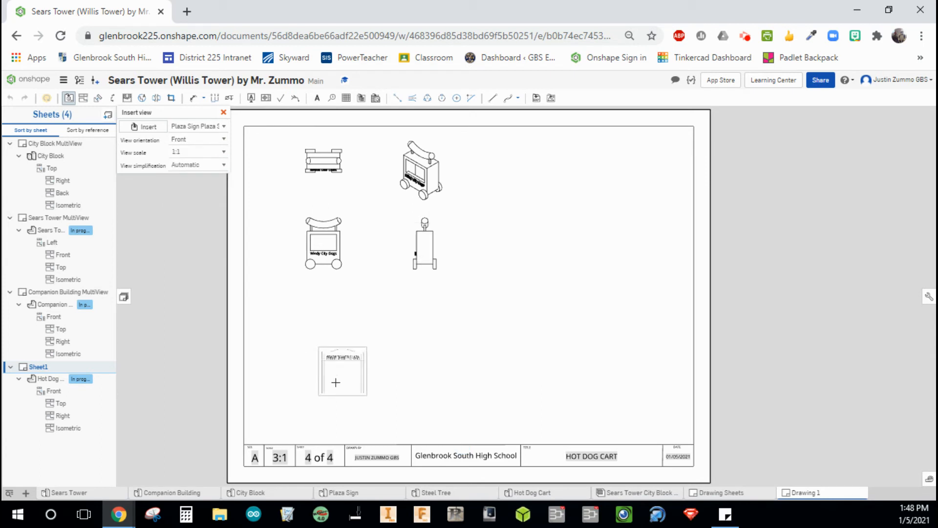
{"action": "left_click", "coordinate": [324, 397]}
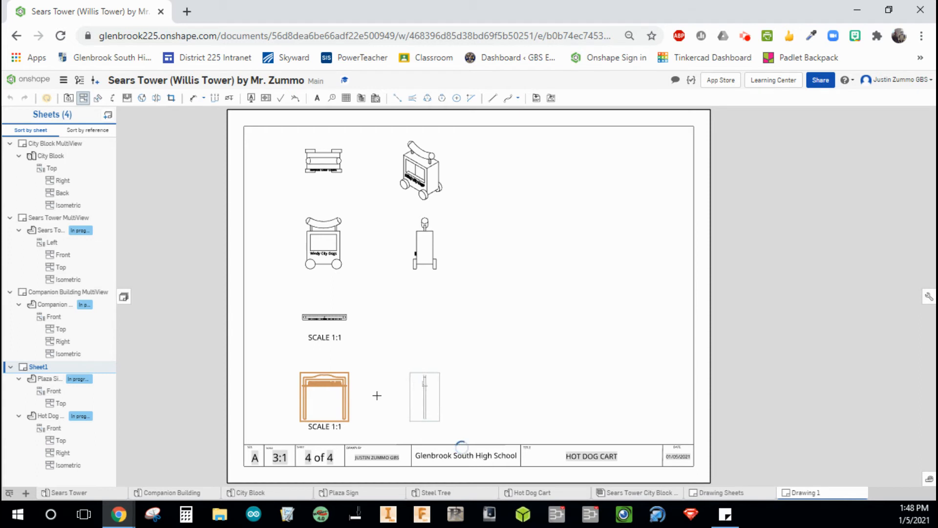
Step: Project top, right and isometric views from the Plaza Sign front view, placing the isometric above the right view
{"action": "left_click", "coordinate": [320, 402]}
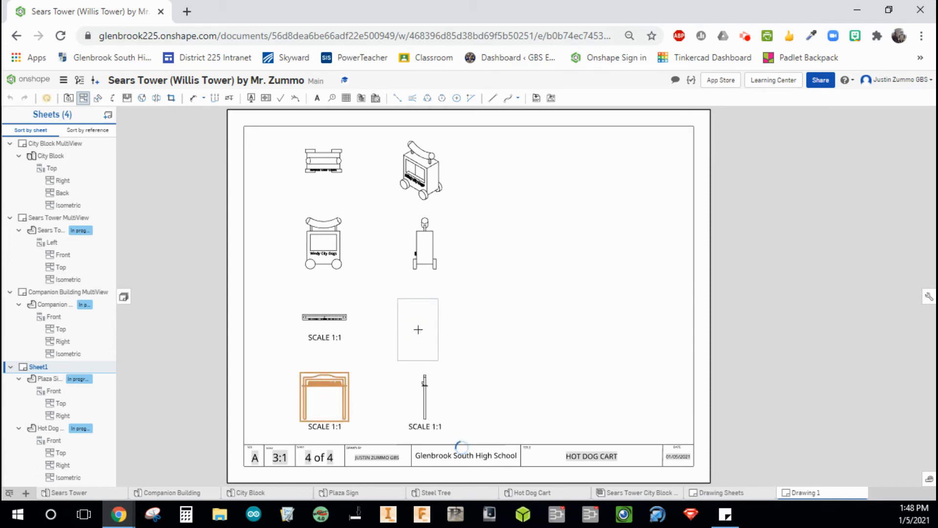
{"action": "left_click", "coordinate": [419, 330]}
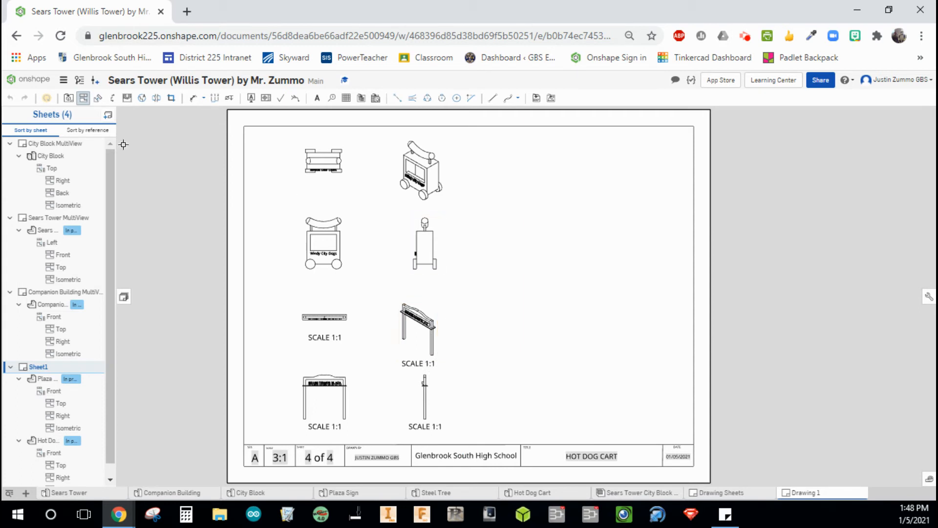
Step: Insert a front view of the Steel Tree part at 2:1 scale beside the Plaza Sign views, just above the title block
{"action": "left_click", "coordinate": [68, 101]}
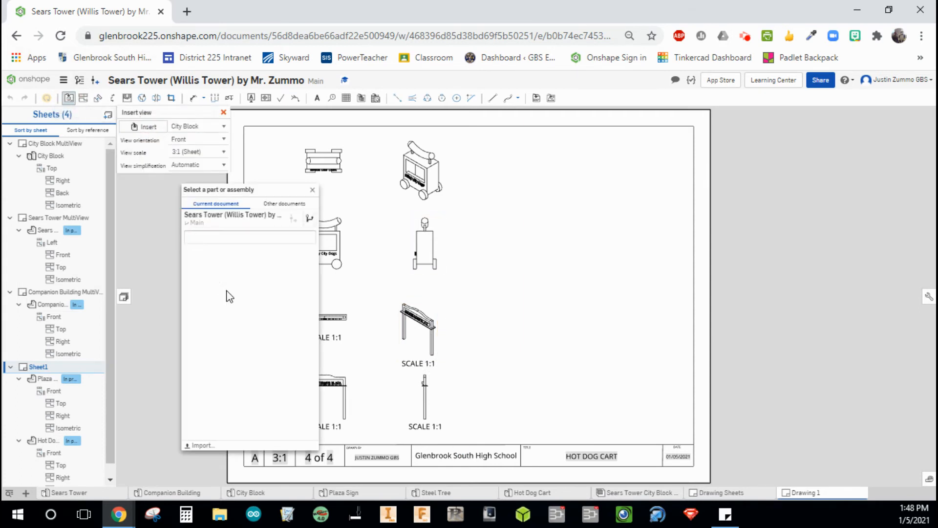
{"action": "left_click", "coordinate": [213, 321]}
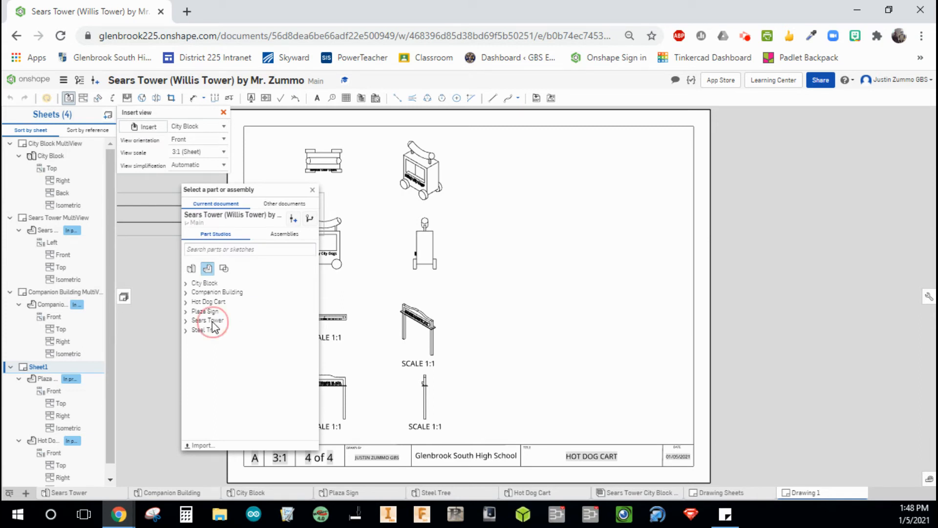
{"action": "left_click", "coordinate": [213, 329]}
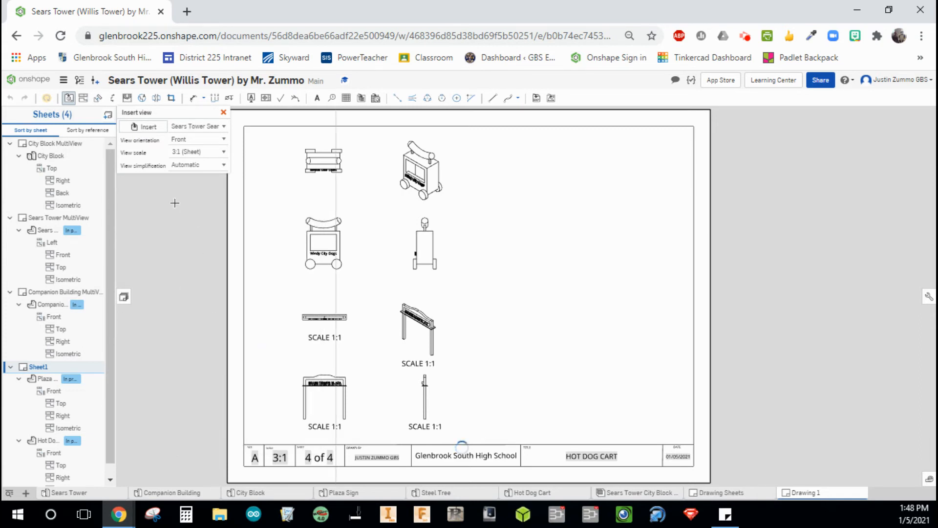
{"action": "left_click", "coordinate": [148, 131]}
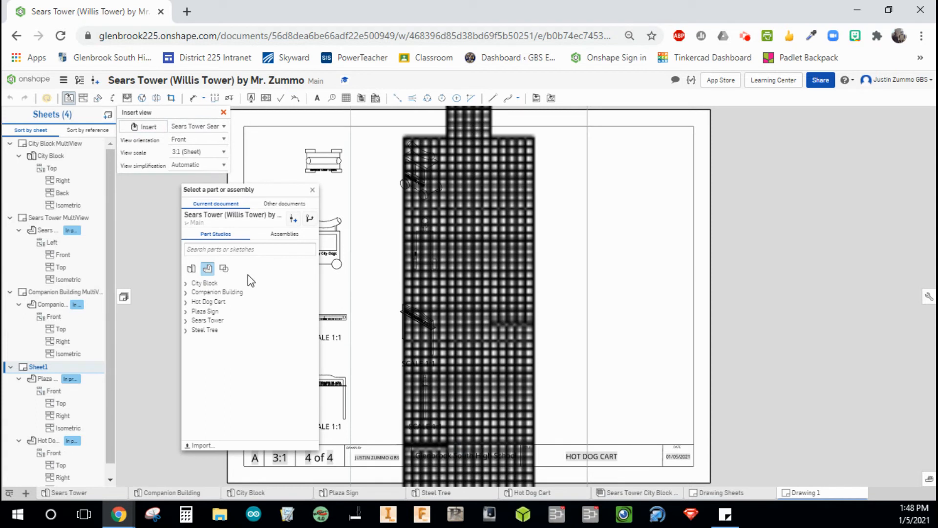
{"action": "left_click", "coordinate": [205, 330]}
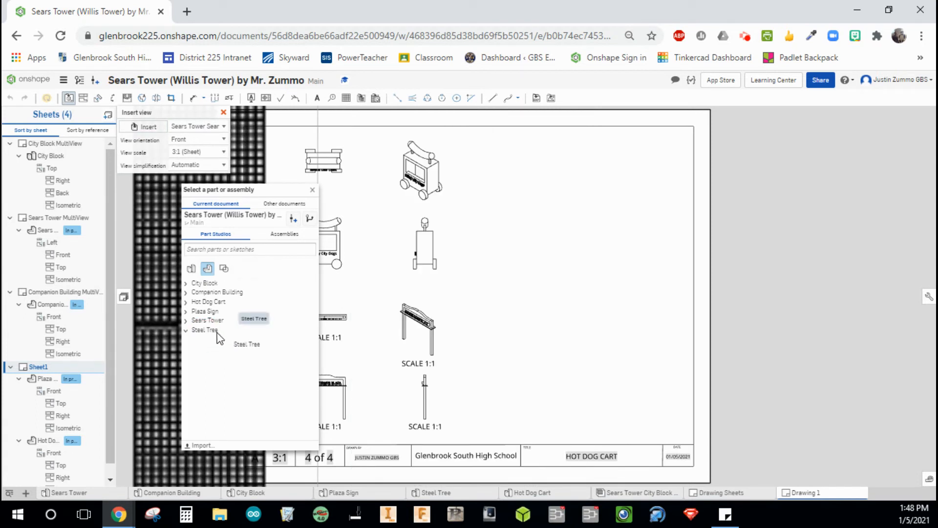
{"action": "left_click", "coordinate": [236, 349]}
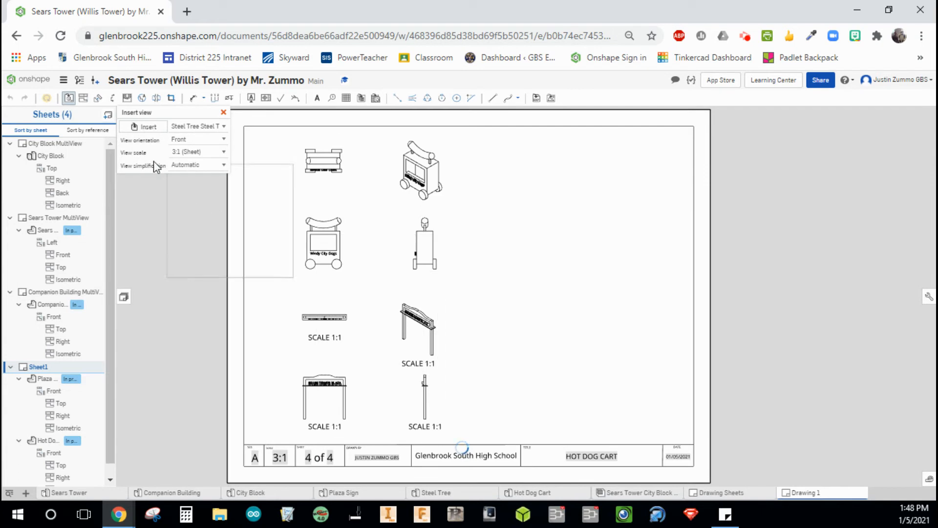
{"action": "left_click", "coordinate": [219, 151]}
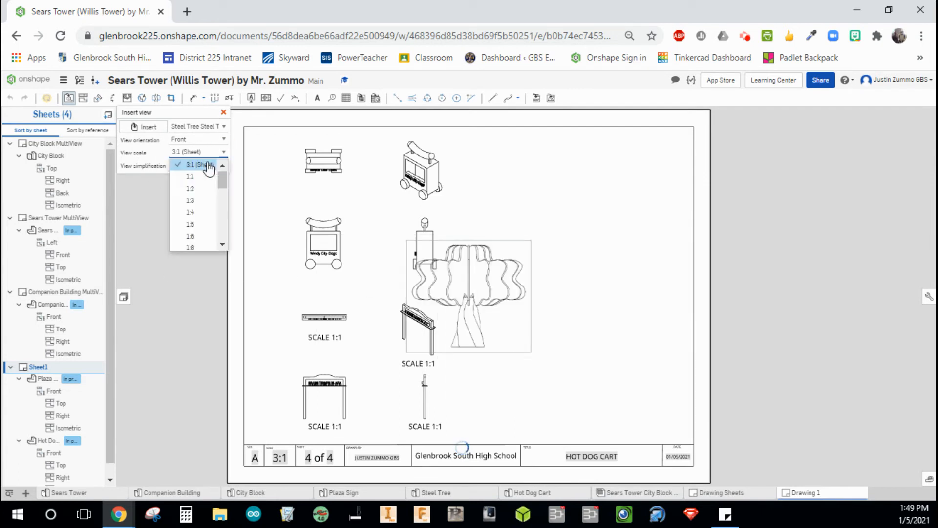
{"action": "left_click_drag", "start_coordinate": [222, 182], "coordinate": [222, 210]}
{"action": "left_click", "coordinate": [205, 217]}
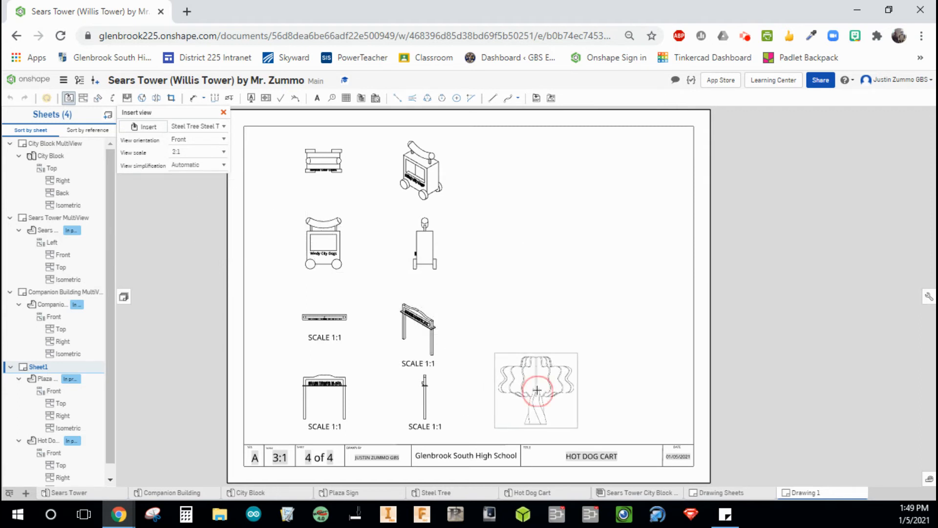
{"action": "left_click", "coordinate": [536, 390]}
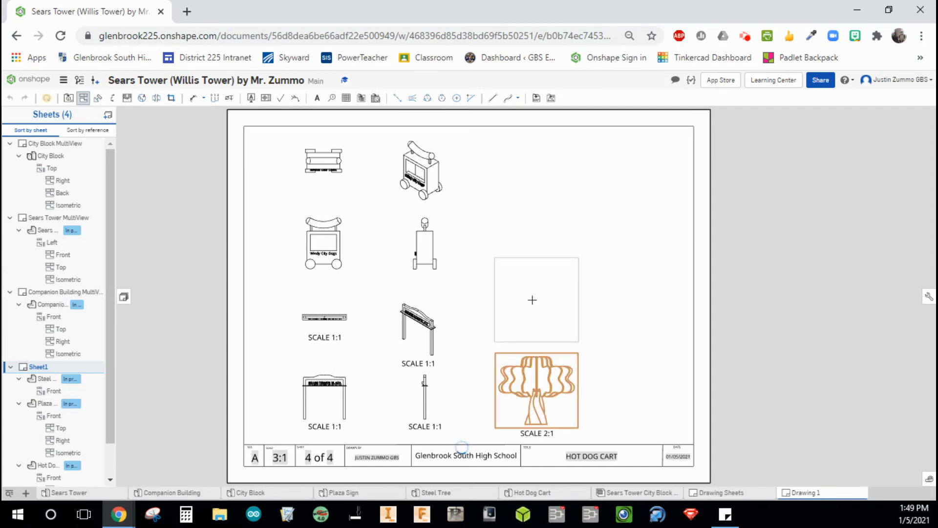
Step: Project top, right and isometric views from the Steel Tree front view, placing the isometric above the right view
{"action": "left_click", "coordinate": [532, 300]}
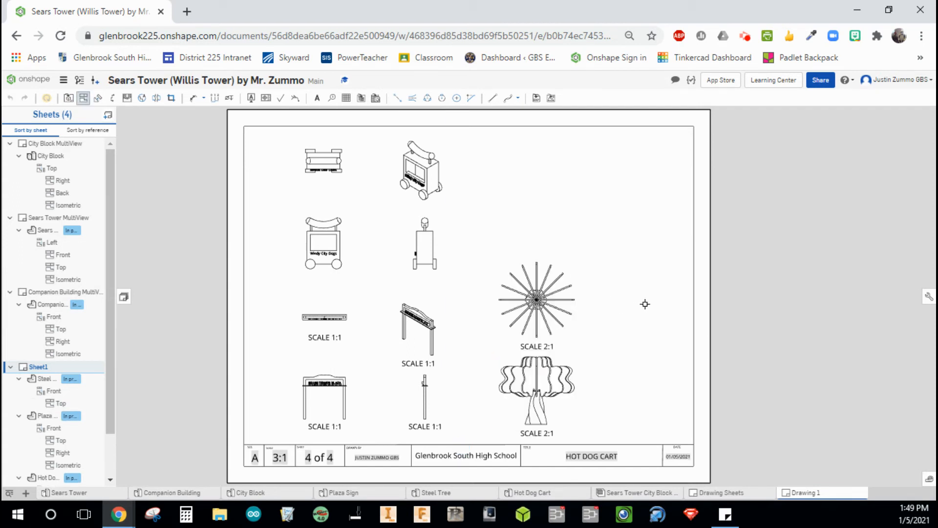
{"action": "left_click", "coordinate": [569, 375]}
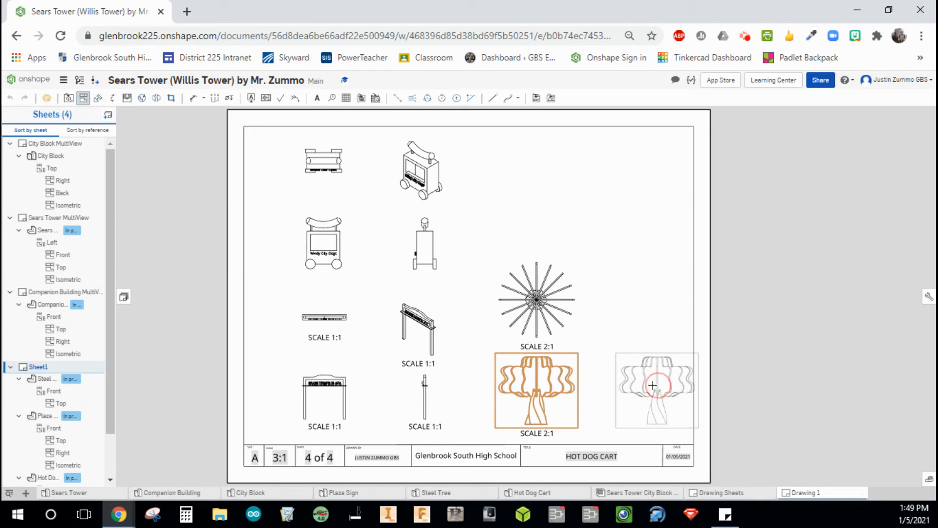
{"action": "left_click", "coordinate": [556, 381]}
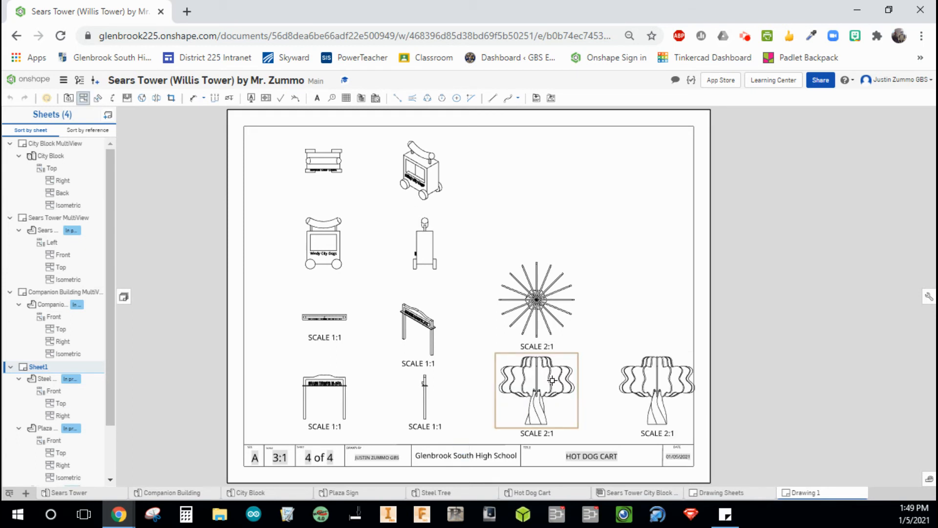
{"action": "left_click", "coordinate": [552, 380]}
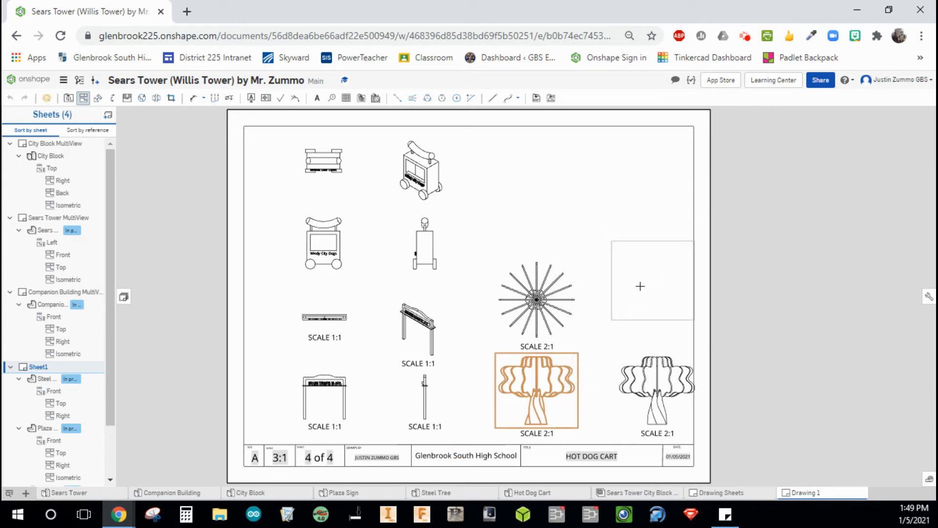
{"action": "left_click", "coordinate": [643, 296]}
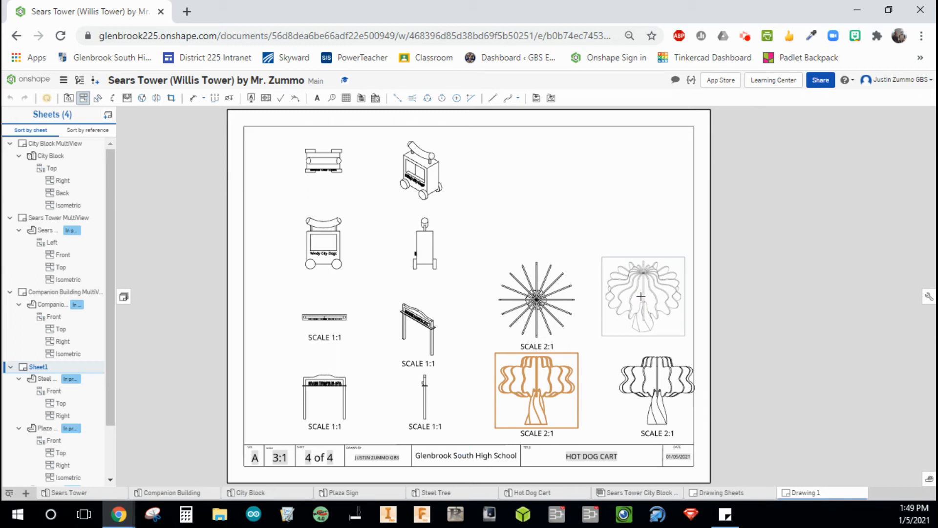
{"action": "key", "text": "Escape"}
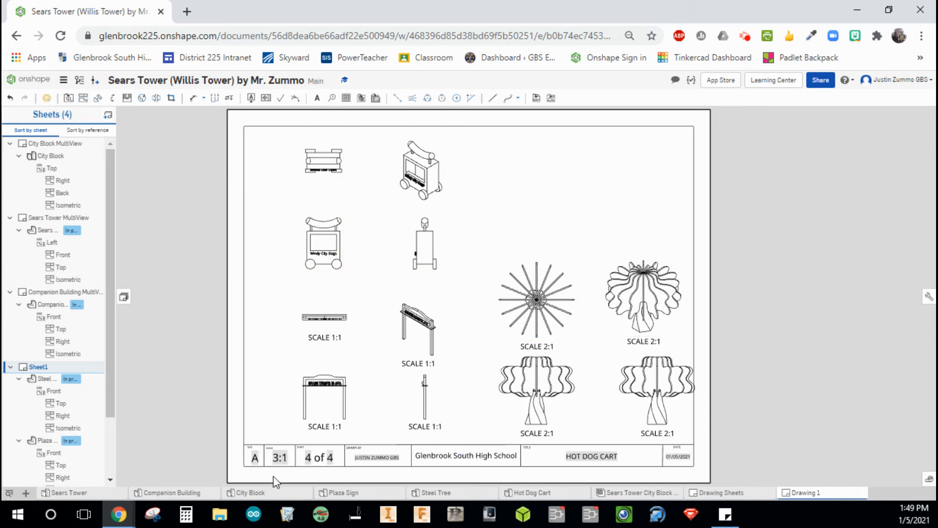
Step: Replace the title block's scale value with "Varies" and set its text height to 0.1200
{"action": "scroll", "coordinate": [277, 465], "scroll_direction": "up", "scroll_amount": 5}
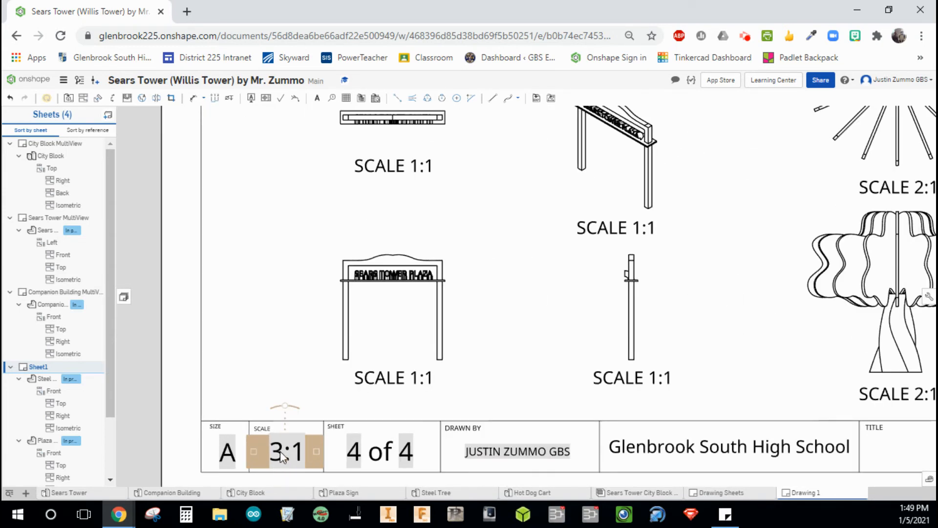
{"action": "scroll", "coordinate": [285, 452], "scroll_direction": "down", "scroll_amount": 5}
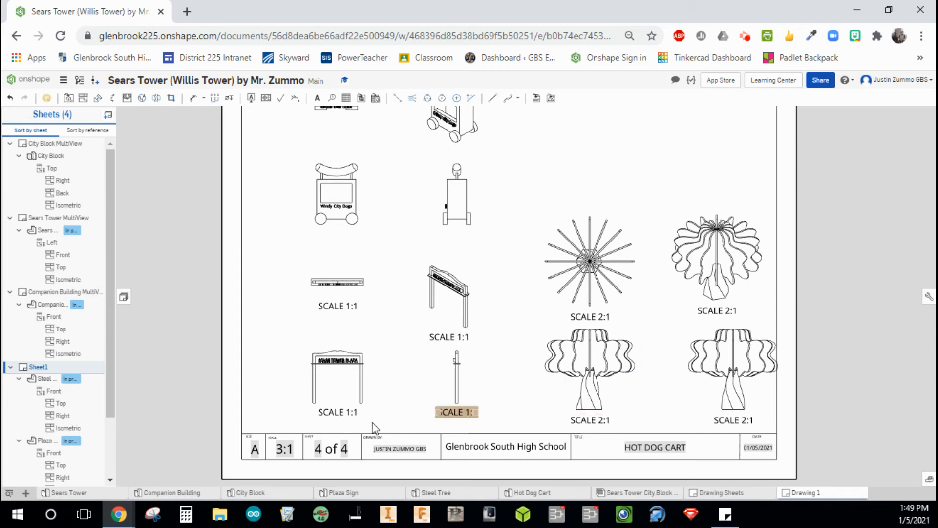
{"action": "double_click", "coordinate": [288, 451]}
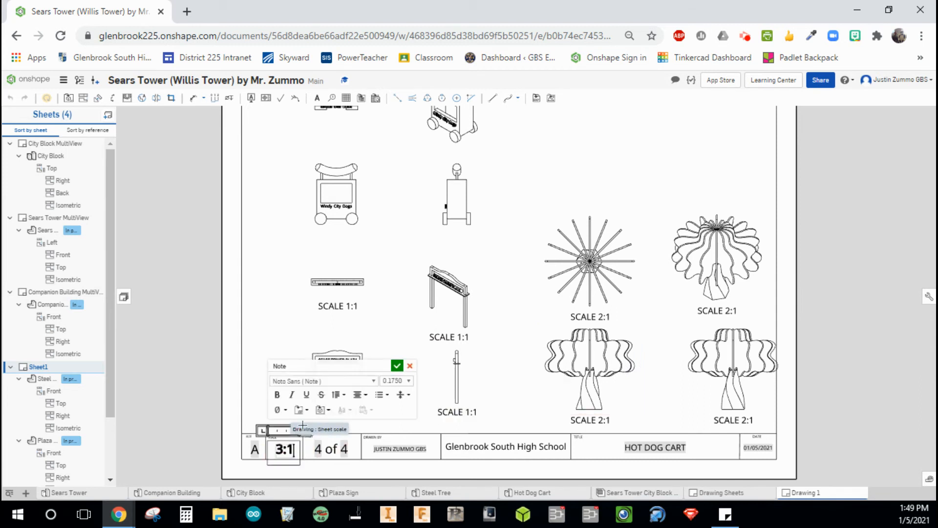
{"action": "double_click", "coordinate": [287, 449]}
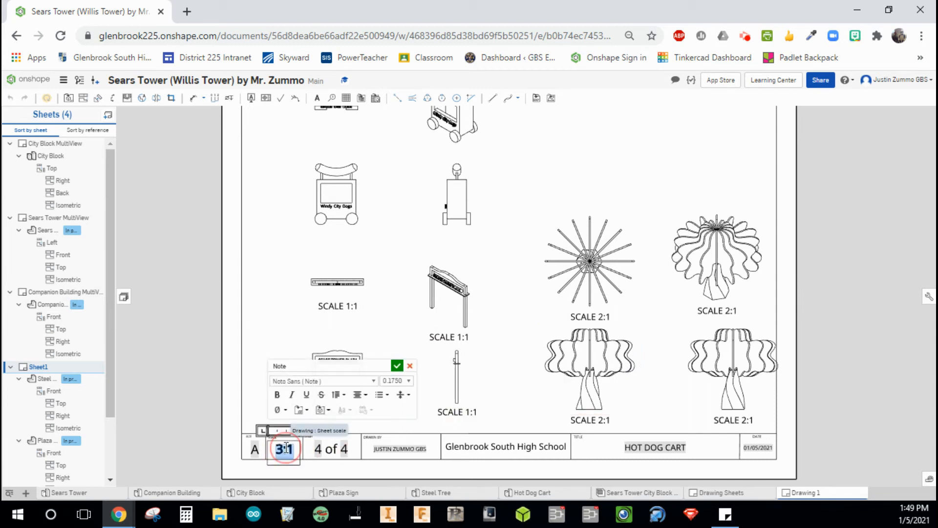
{"action": "type", "text": "Varies"}
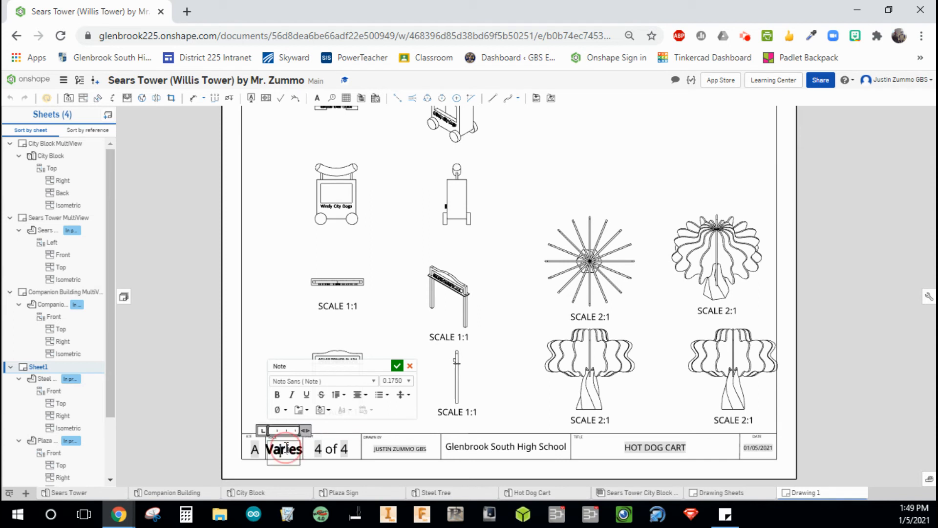
{"action": "double_click", "coordinate": [287, 449]}
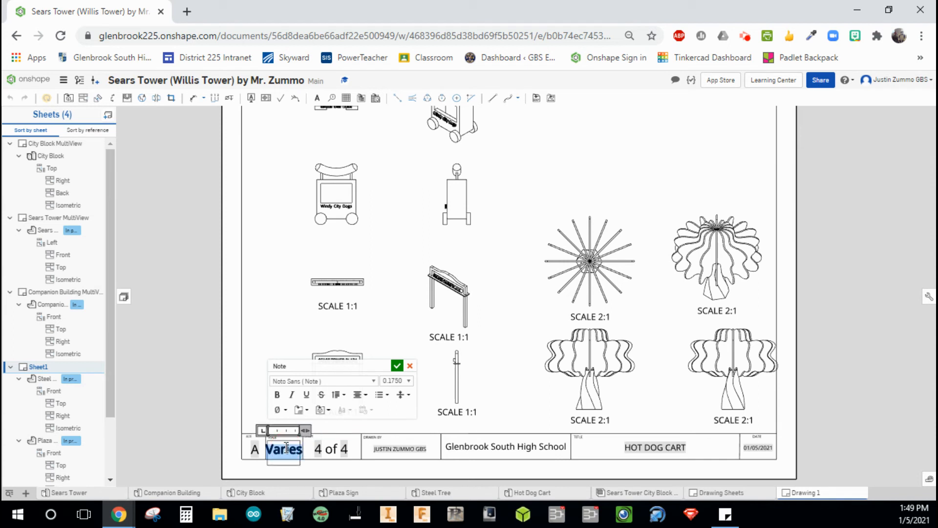
{"action": "left_click", "coordinate": [409, 381]}
{"action": "left_click", "coordinate": [392, 393]}
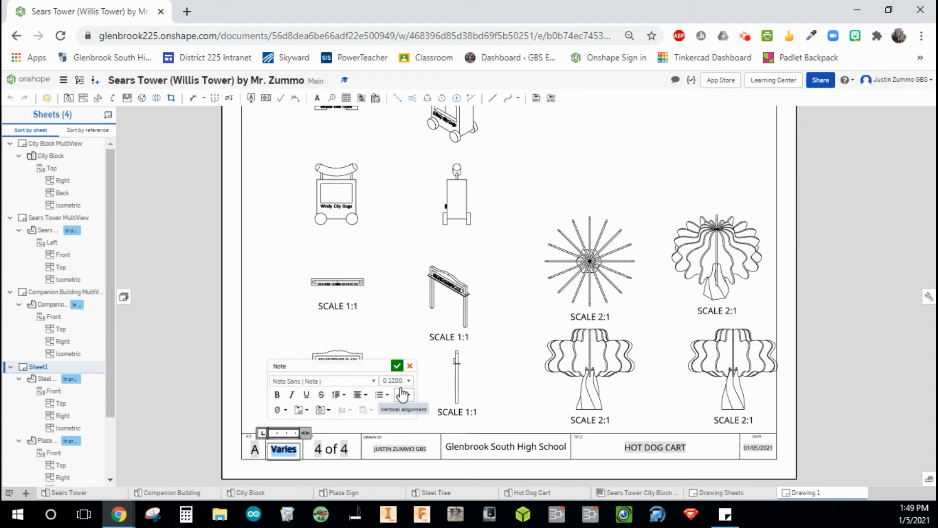
{"action": "left_click", "coordinate": [397, 366]}
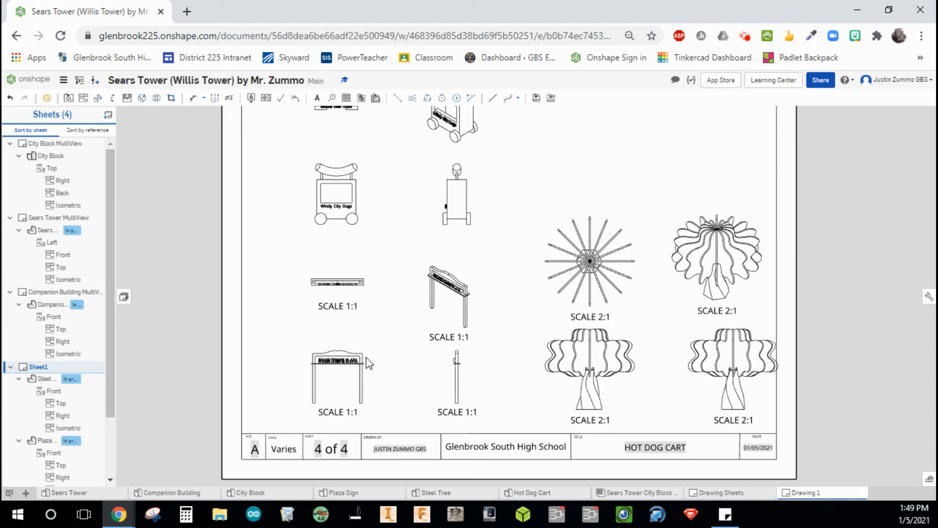
Step: Turn on the scale label for the Hot Dog Cart's front, top, right and isometric views
{"action": "mouse_move", "coordinate": [280, 216]}
{"action": "right_mouse_down"}
{"action": "mouse_move", "coordinate": [267, 293]}
{"action": "mouse_move", "coordinate": [252, 304]}
{"action": "right_mouse_up"}
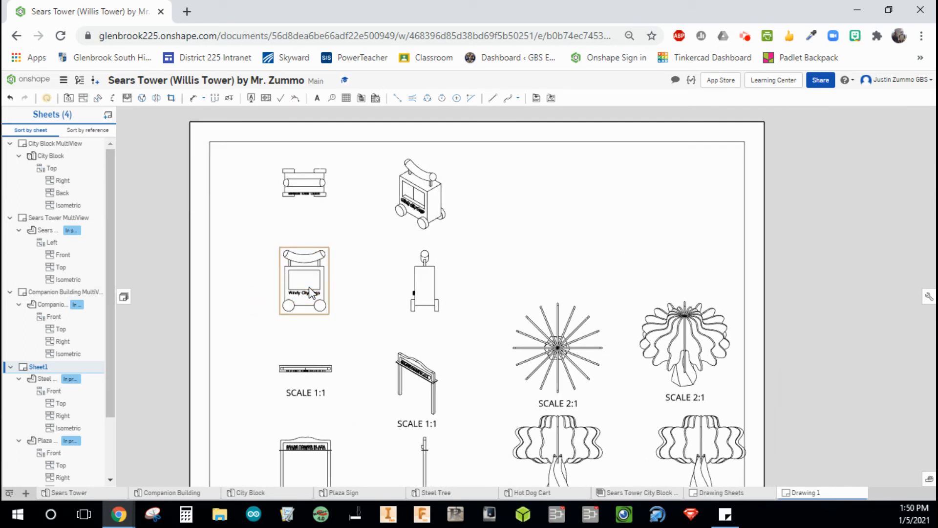
{"action": "double_click", "coordinate": [296, 303]}
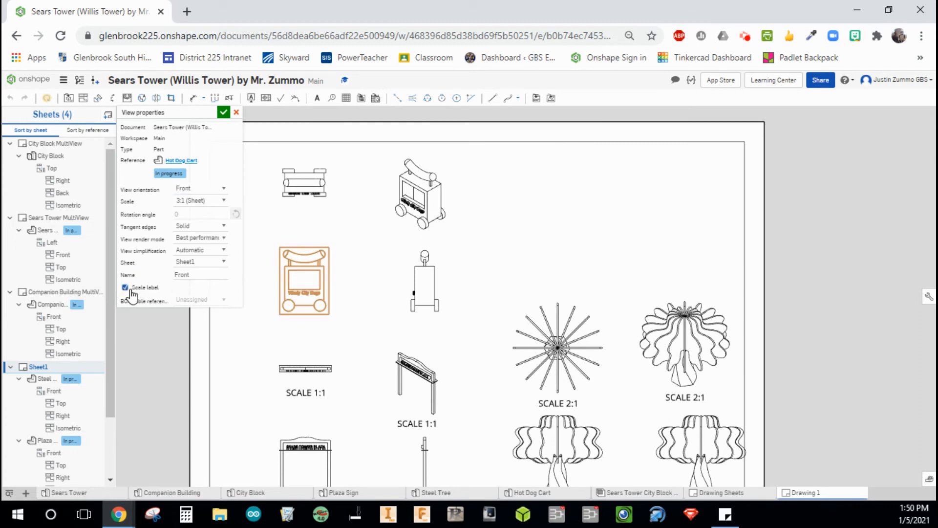
{"action": "left_click", "coordinate": [224, 113]}
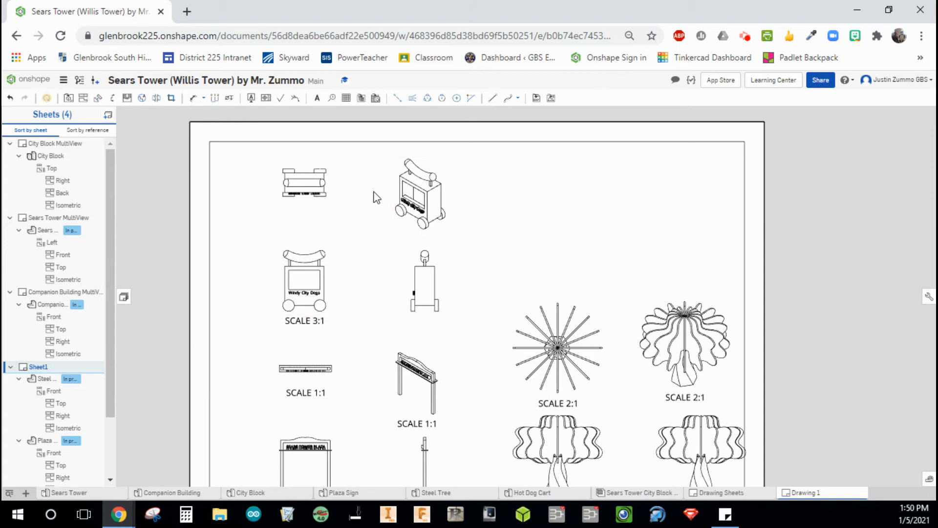
{"action": "double_click", "coordinate": [309, 198]}
{"action": "left_click", "coordinate": [148, 301]}
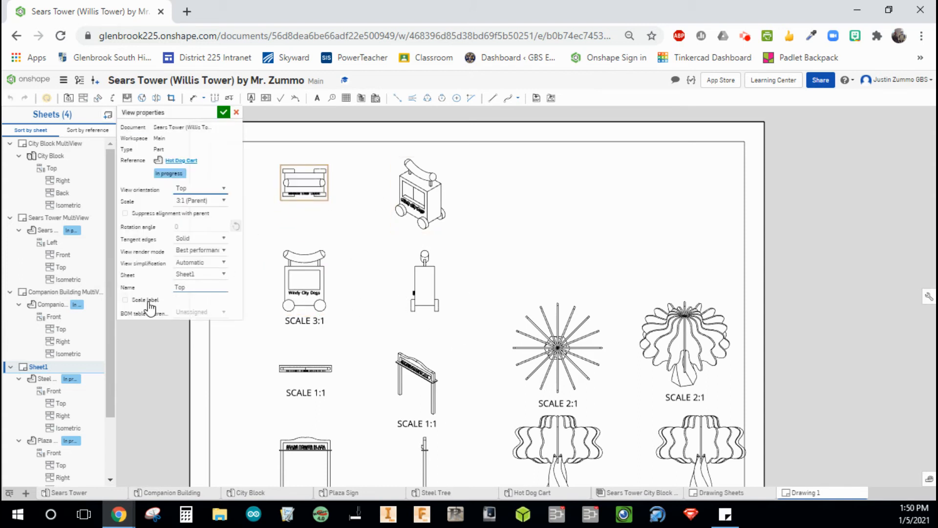
{"action": "left_click", "coordinate": [225, 111]}
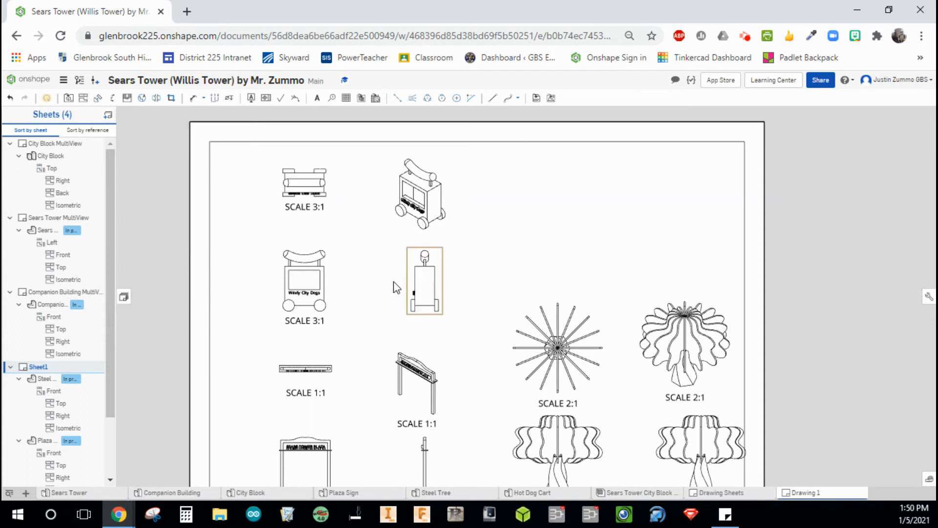
{"action": "double_click", "coordinate": [397, 287]}
{"action": "left_click", "coordinate": [126, 300]}
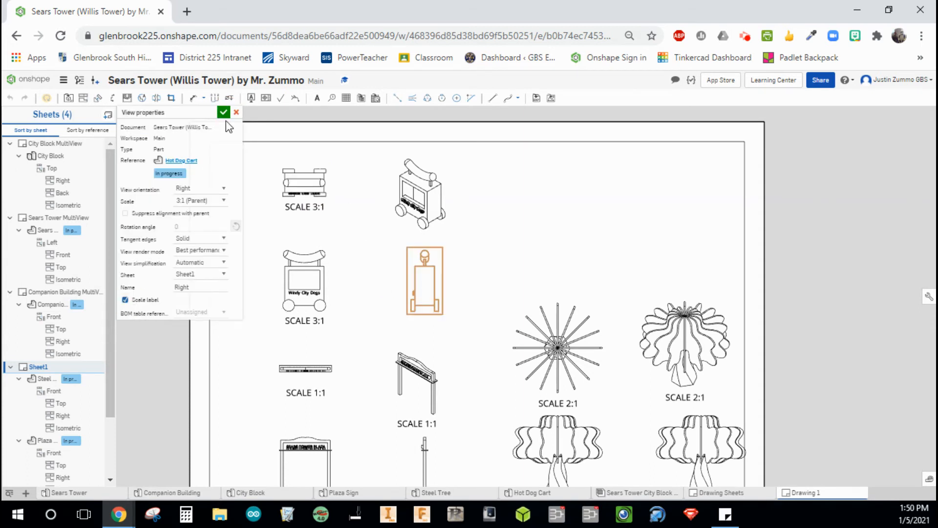
{"action": "left_click", "coordinate": [223, 112]}
{"action": "double_click", "coordinate": [402, 202]}
{"action": "left_click", "coordinate": [139, 305]}
{"action": "key", "text": "Return"}
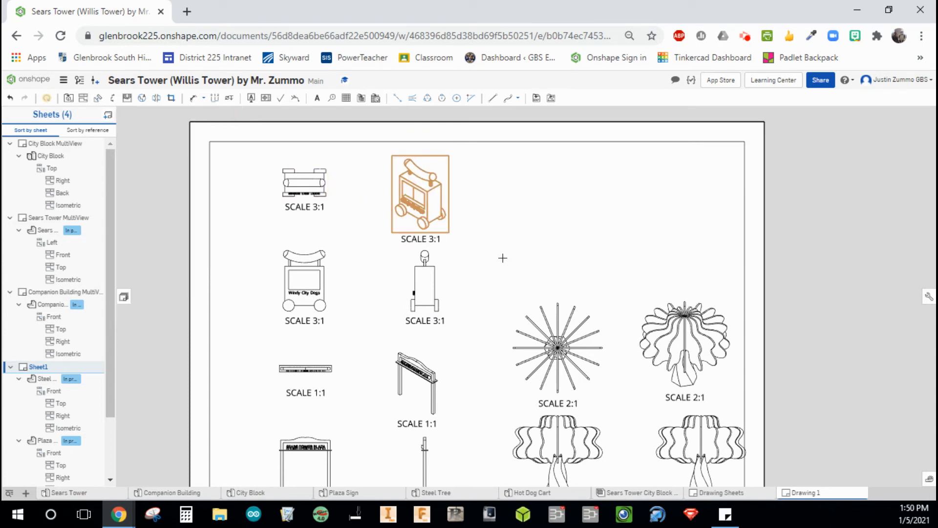
Step: Show the isometric views of the Hot Dog Cart, Plaza Sign and Steel Tree as shaded views
{"action": "right_click", "coordinate": [442, 212]}
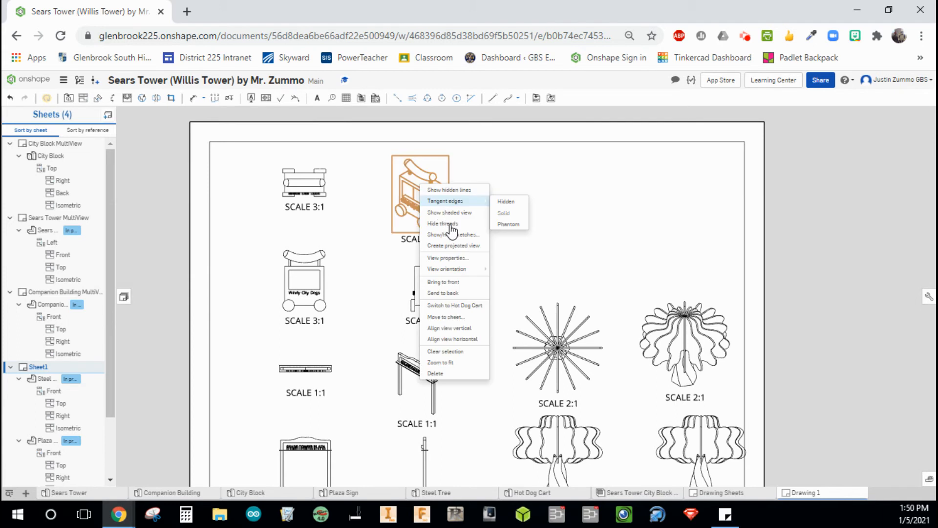
{"action": "right_click", "coordinate": [423, 381]}
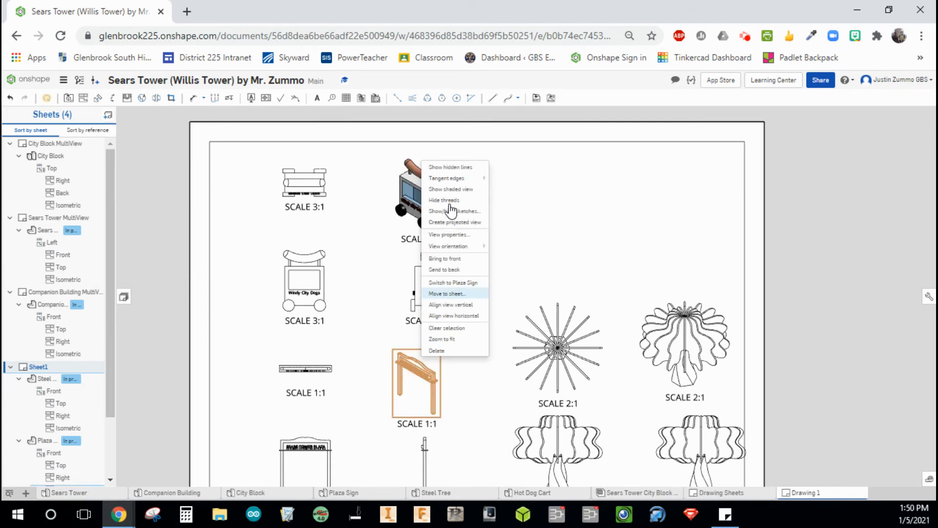
{"action": "left_click", "coordinate": [451, 189]}
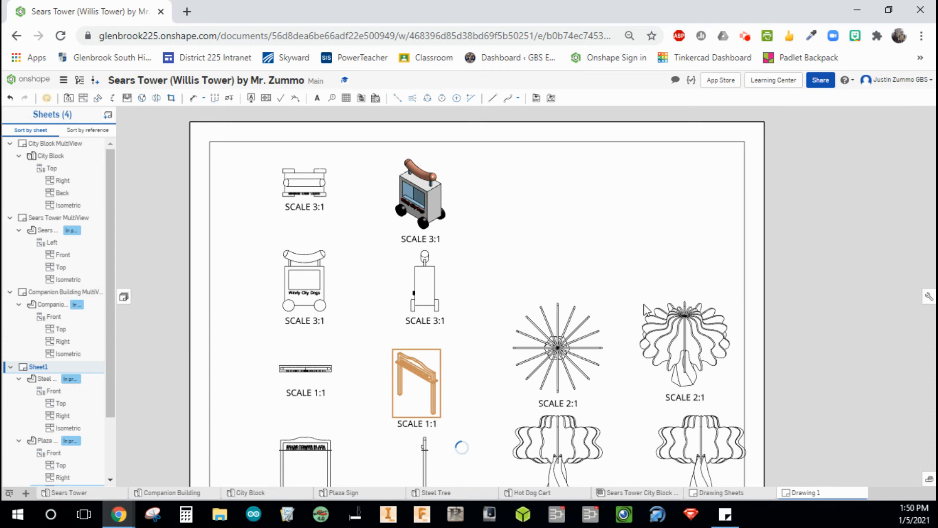
{"action": "right_click", "coordinate": [675, 348]}
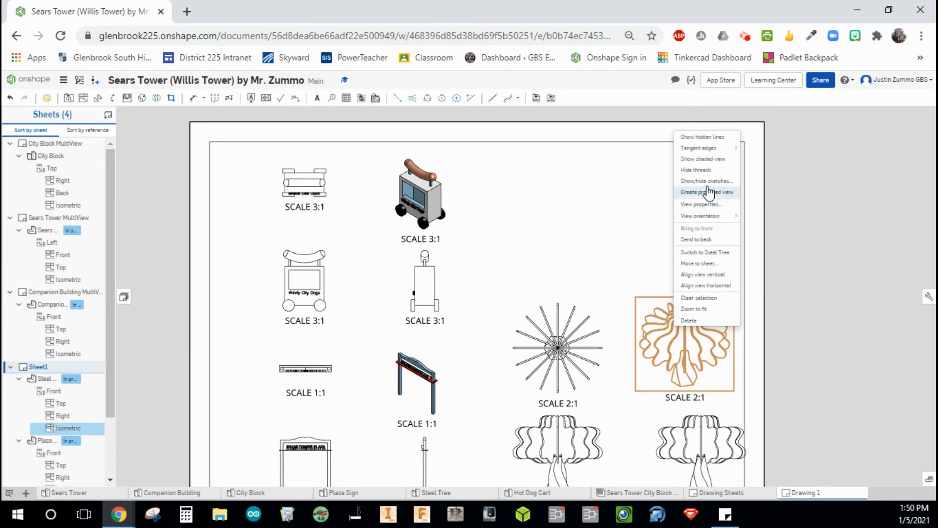
{"action": "left_click", "coordinate": [704, 159]}
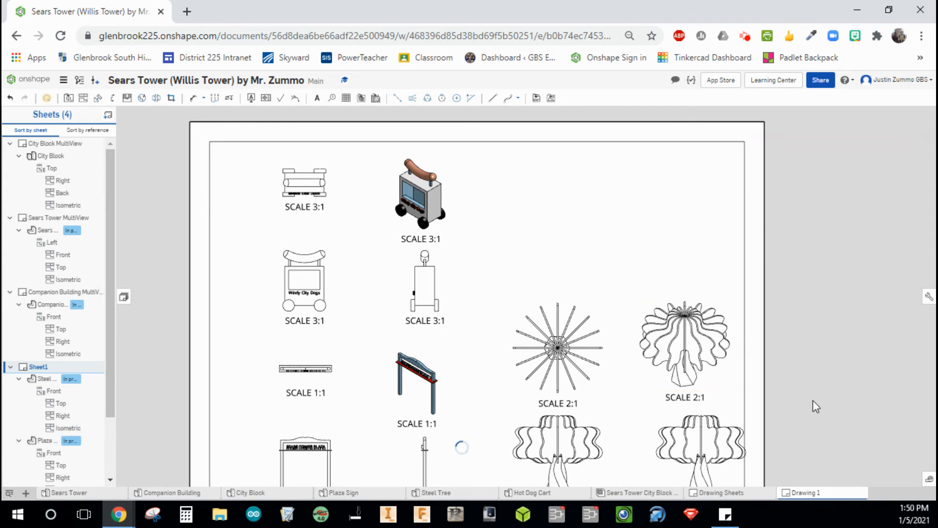
Step: Move the Steel Tree's right view closer to its front view so it sits under the isometric view
{"action": "mouse_move", "coordinate": [798, 422]}
{"action": "middle_mouse_down"}
{"action": "mouse_move", "coordinate": [764, 367]}
{"action": "mouse_move", "coordinate": [766, 342]}
{"action": "middle_mouse_up"}
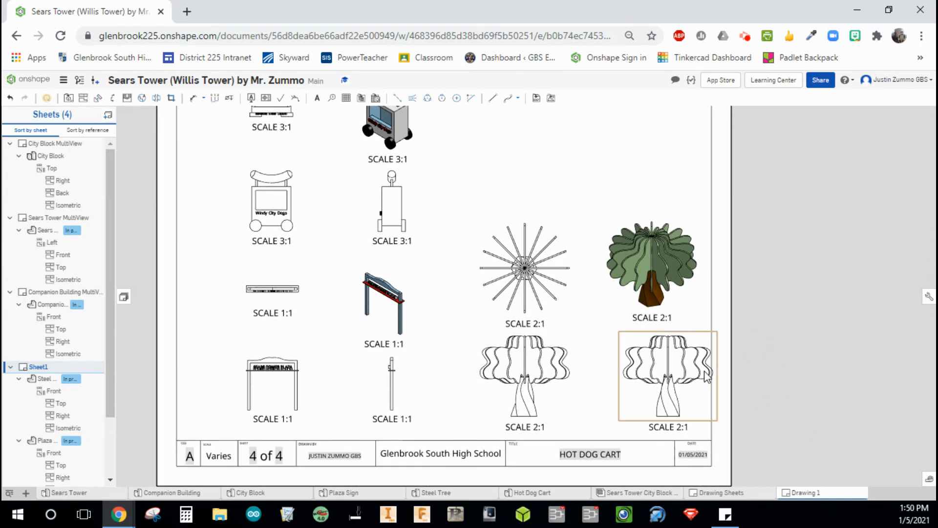
{"action": "left_click", "coordinate": [673, 411]}
{"action": "left_click_drag", "start_coordinate": [672, 412], "coordinate": [657, 409]}
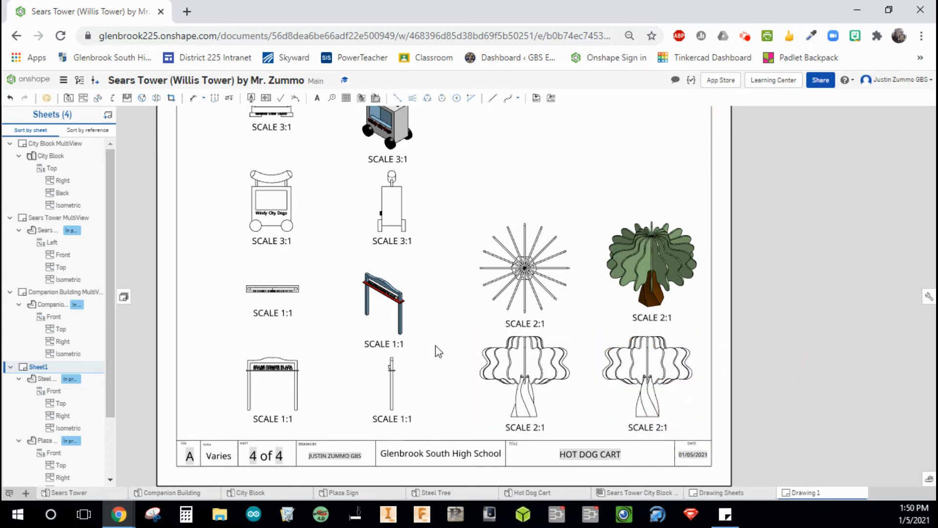
Step: Add two blank sheets to the drawing
{"action": "left_click", "coordinate": [109, 116]}
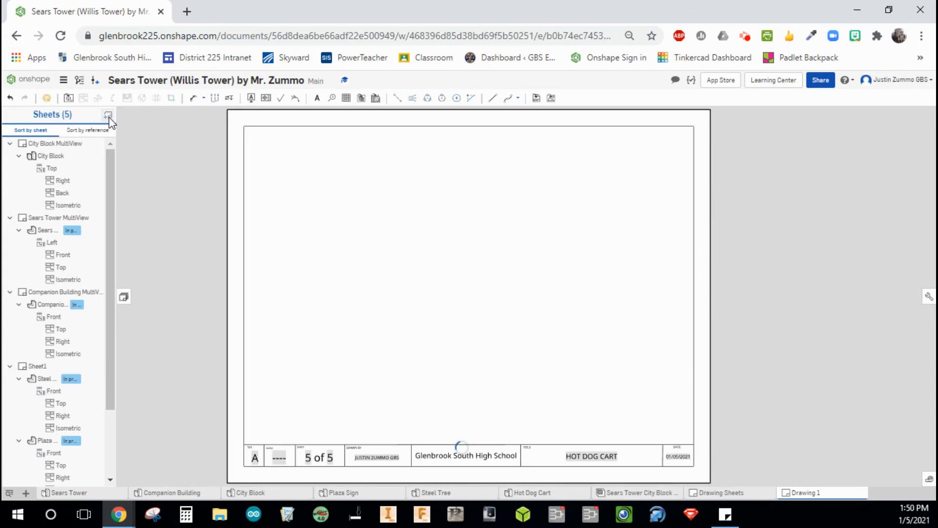
{"action": "left_click_drag", "start_coordinate": [112, 159], "coordinate": [100, 292]}
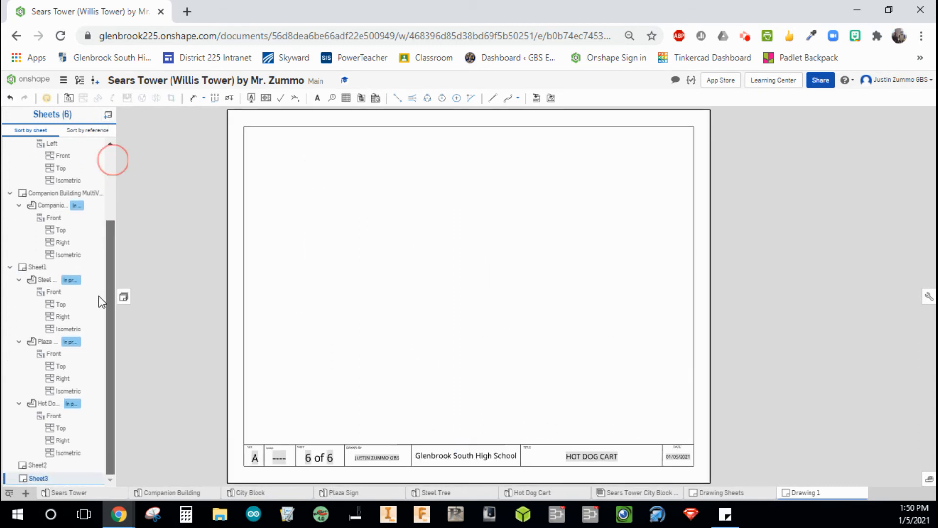
{"action": "left_click", "coordinate": [37, 465]}
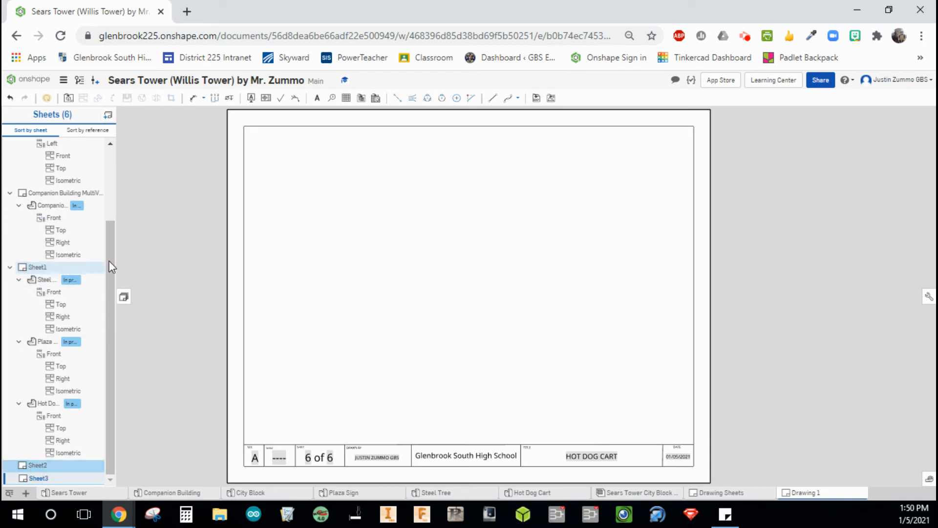
Step: Rename Sheet1, which holds the Steel Tree, Plaza Sign and Hot Dog Cart views, as "Accessories MultiViews"
{"action": "left_click", "coordinate": [54, 267]}
{"action": "right_click", "coordinate": [54, 267]}
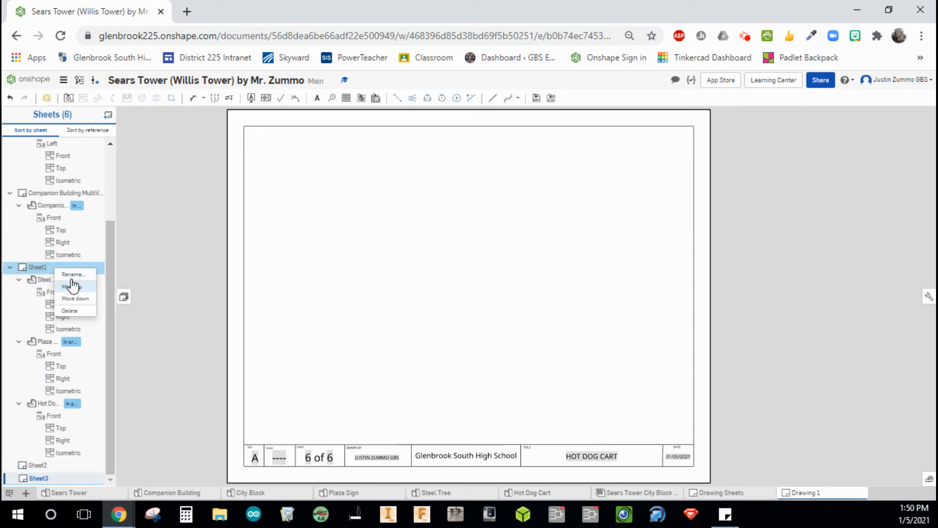
{"action": "left_click", "coordinate": [71, 275]}
{"action": "type", "text": "Accessories MultiViews"}
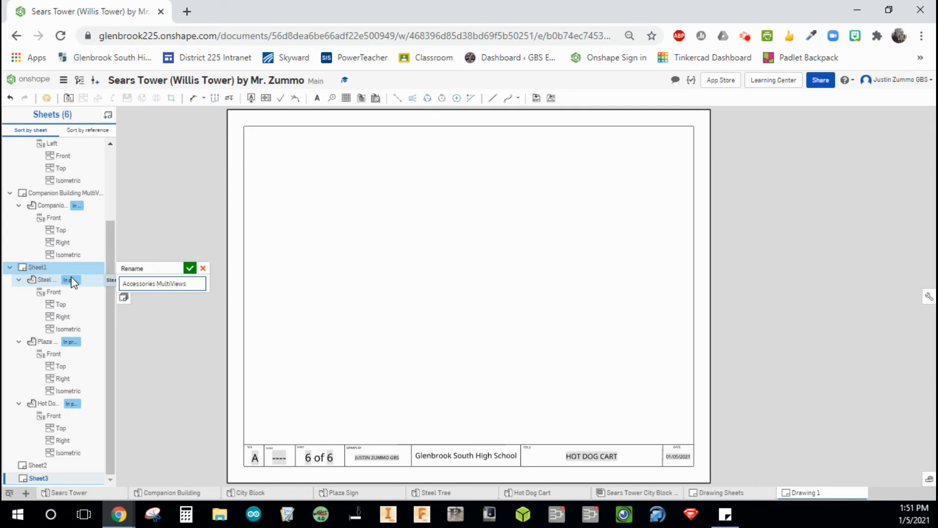
{"action": "left_click", "coordinate": [190, 268]}
Step: Rename Sheet2 as "Assembly MultiView"
{"action": "left_click", "coordinate": [52, 469]}
{"action": "right_click", "coordinate": [53, 469]}
{"action": "left_click", "coordinate": [155, 443]}
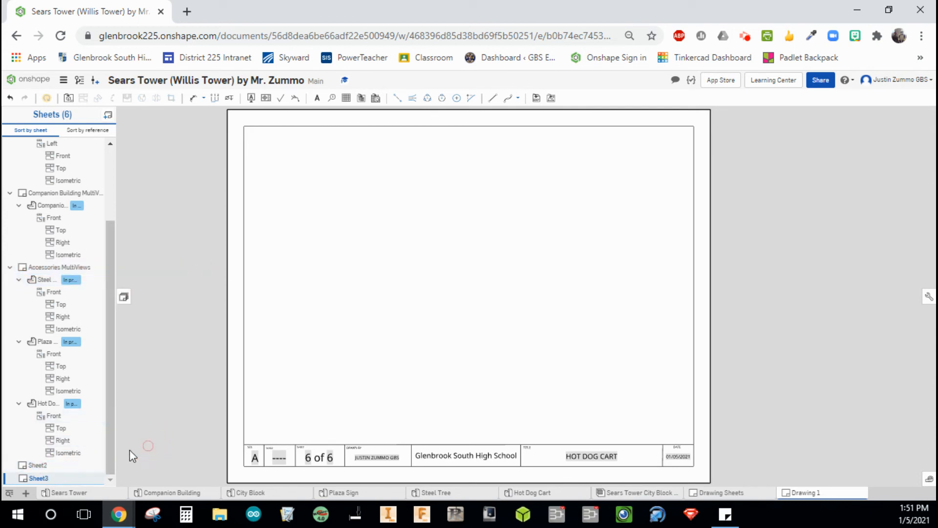
{"action": "right_click", "coordinate": [48, 467]}
{"action": "left_click", "coordinate": [66, 427]}
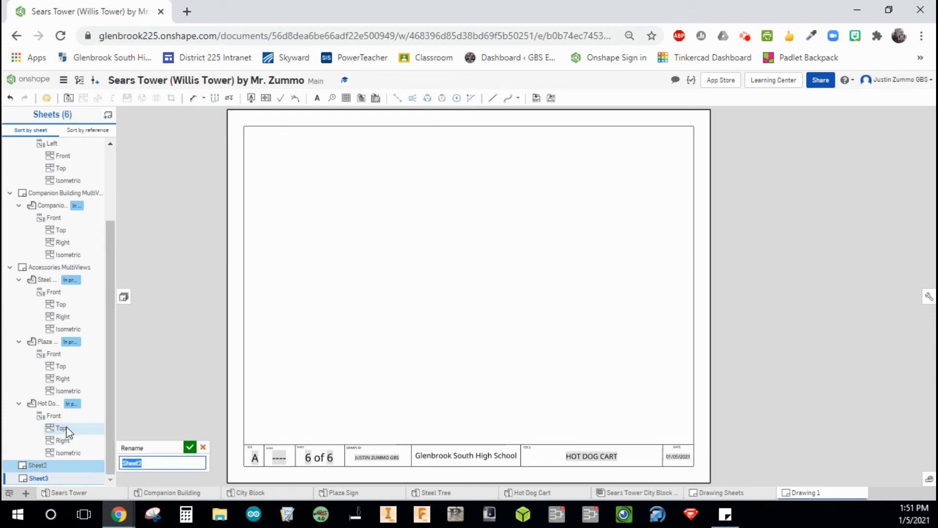
{"action": "type", "text": "Assembly MultiView"}
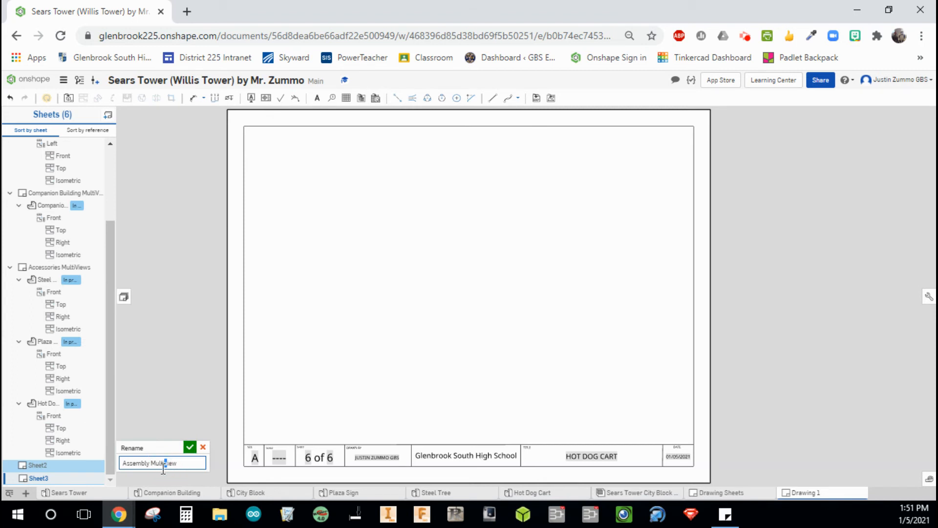
{"action": "left_click", "coordinate": [190, 447]}
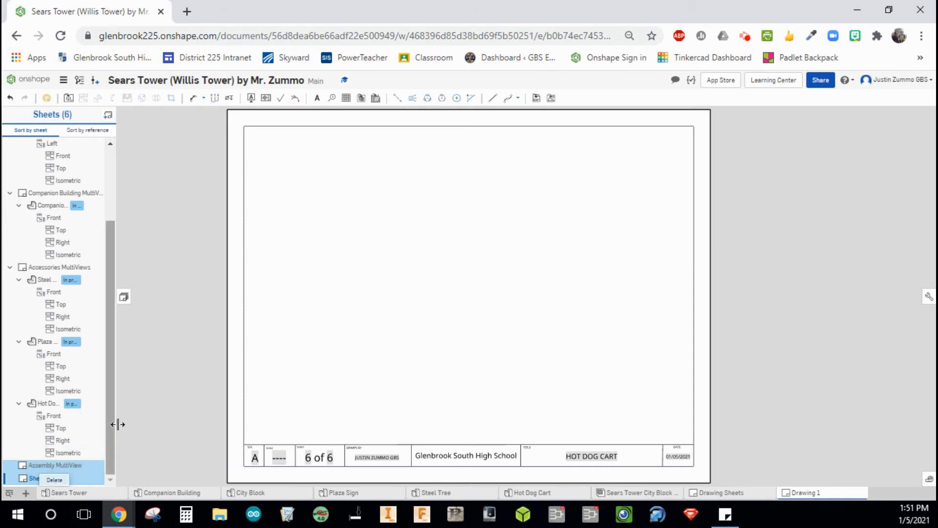
Step: Rename Sheet3 as "Exploded View and BOM"
{"action": "right_click", "coordinate": [49, 477]}
{"action": "left_click", "coordinate": [60, 435]}
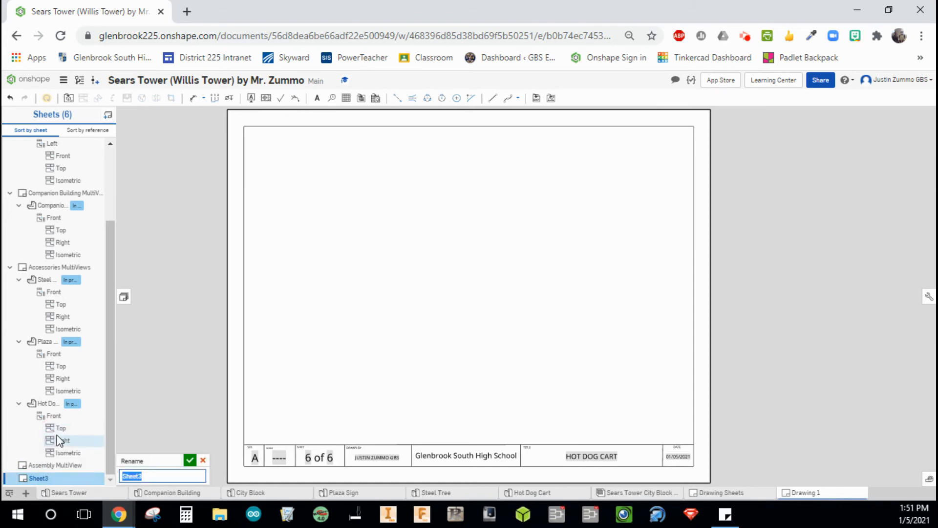
{"action": "type", "text": "Exploded View BOM"}
{"action": "key", "text": "BackSpace"}
{"action": "key", "text": "BackSpace"}
{"action": "key", "text": "BackSpace"}
{"action": "type", "text": "and BOM"}
{"action": "left_click", "coordinate": [189, 459]}
Step: Insert a 1:3 front view of the Sears Tower City Block Assembly on the lower part of the Assembly MultiView sheet
{"action": "left_click", "coordinate": [74, 467]}
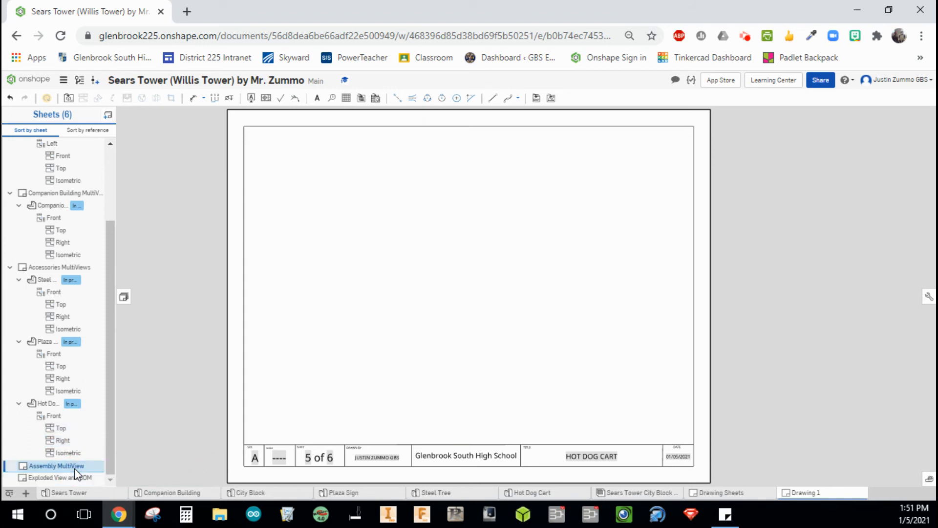
{"action": "left_click", "coordinate": [69, 99]}
{"action": "left_click", "coordinate": [145, 127]}
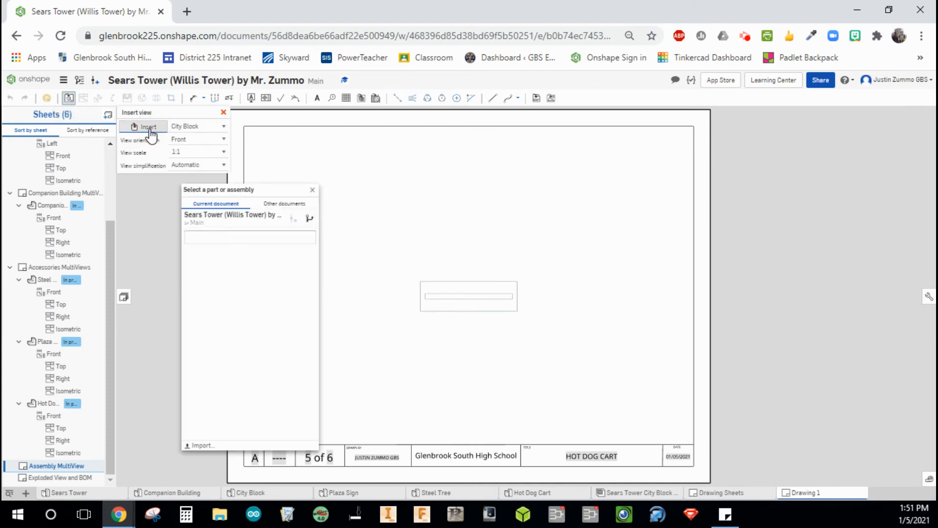
{"action": "left_click", "coordinate": [283, 235]}
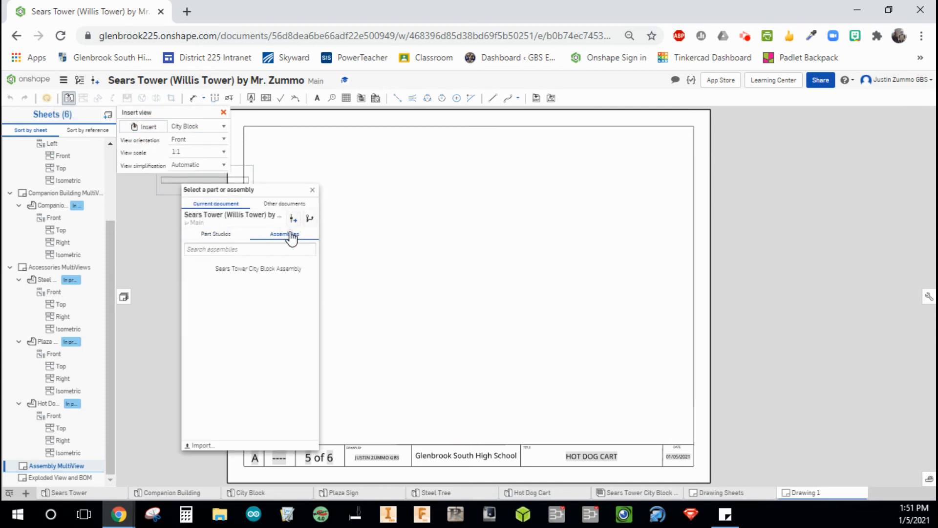
{"action": "left_click", "coordinate": [245, 275]}
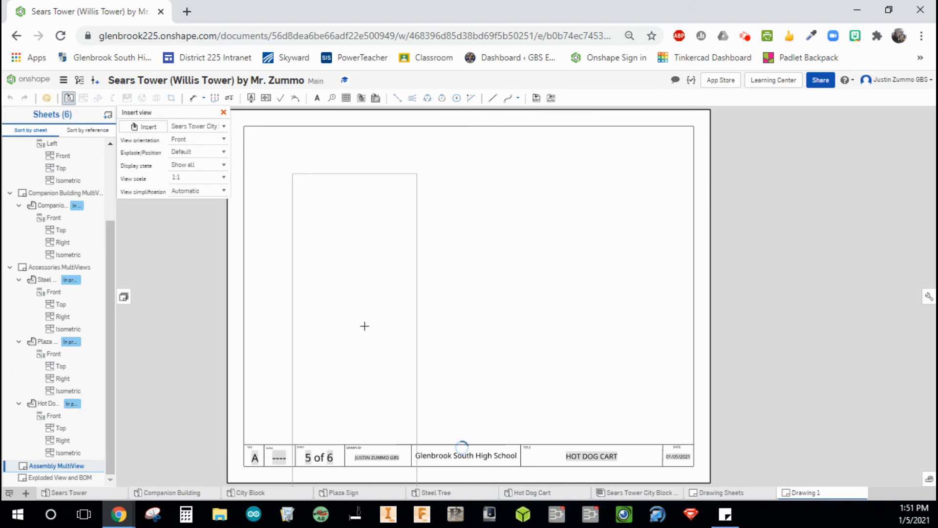
{"action": "left_click", "coordinate": [224, 177]}
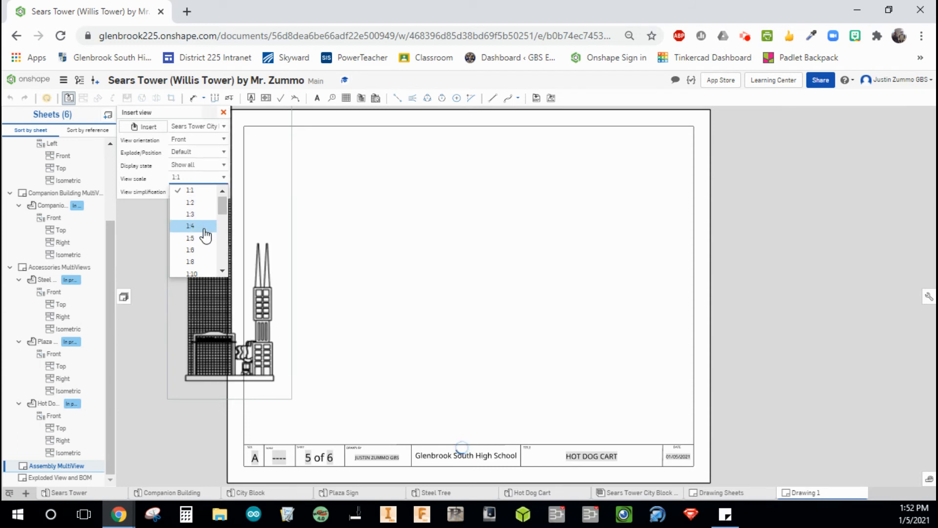
{"action": "left_click", "coordinate": [200, 215]}
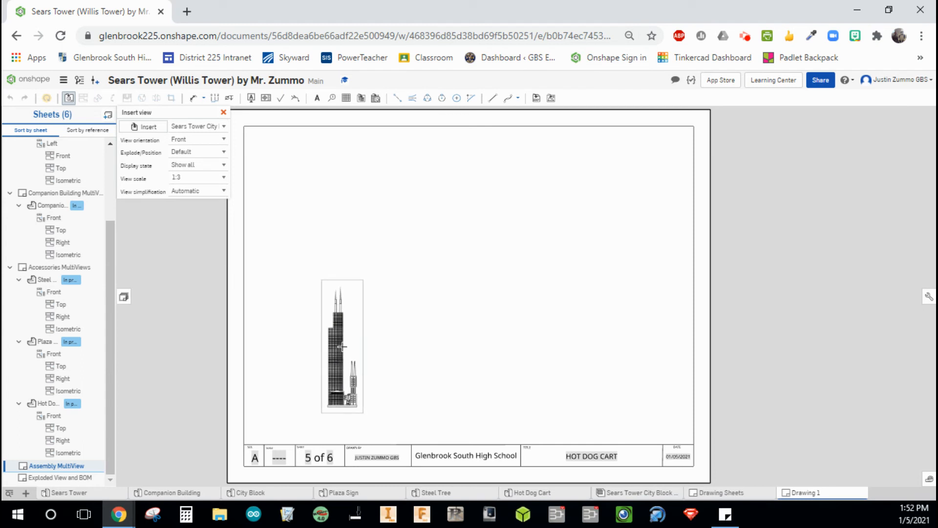
{"action": "left_click", "coordinate": [342, 347]}
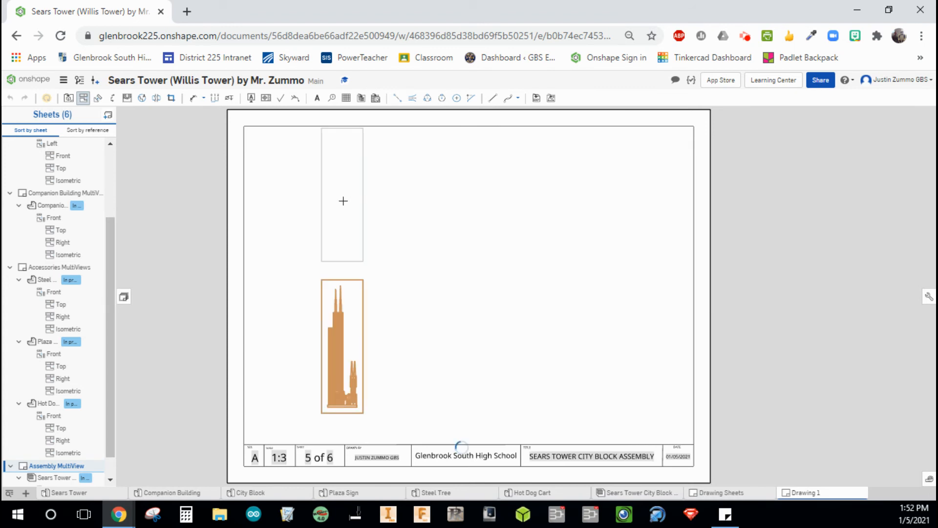
Step: Project top, right and isometric views from the assembly's front view, and show the isometric as a shaded view
{"action": "left_click", "coordinate": [345, 201]}
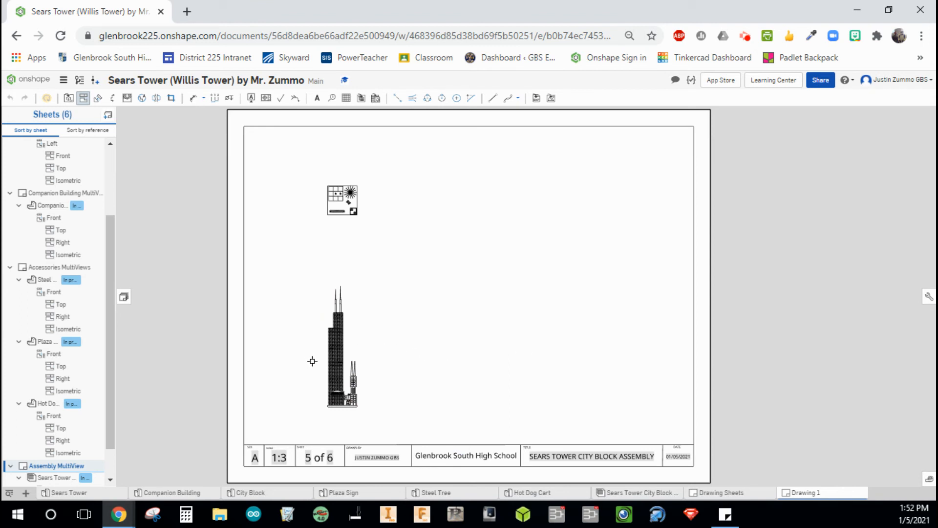
{"action": "left_click", "coordinate": [345, 352]}
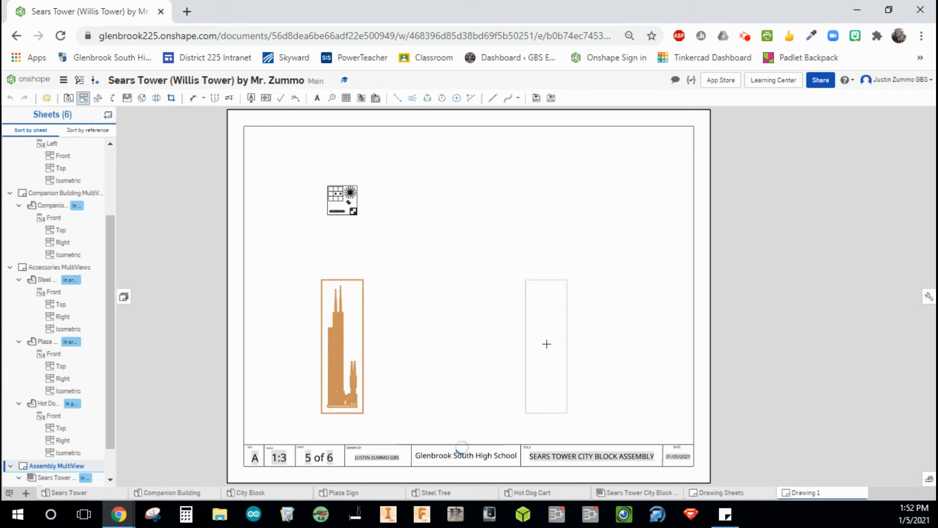
{"action": "left_click", "coordinate": [340, 349]}
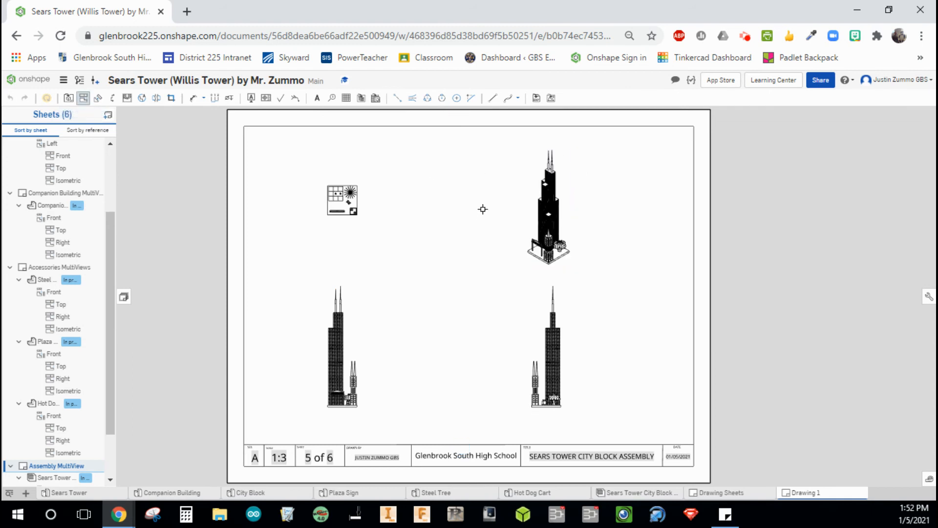
{"action": "right_click", "coordinate": [530, 184]}
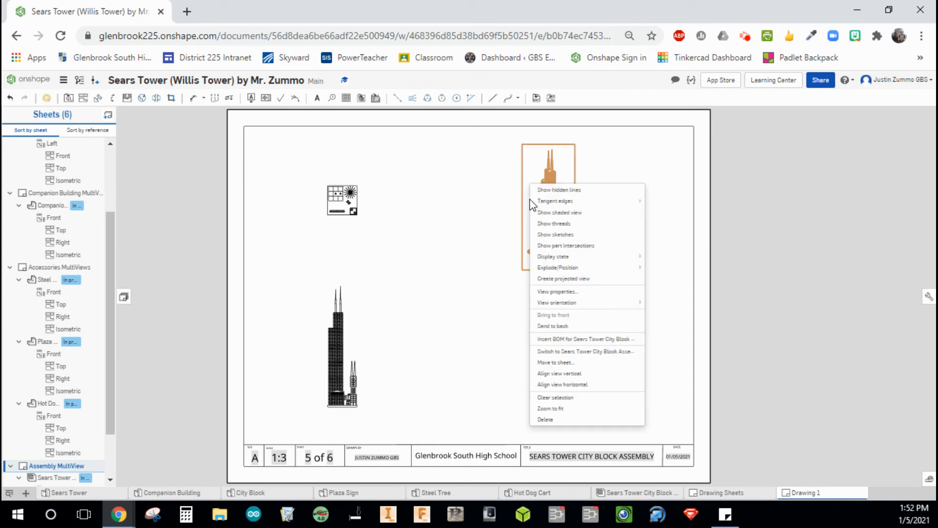
{"action": "left_click", "coordinate": [555, 213]}
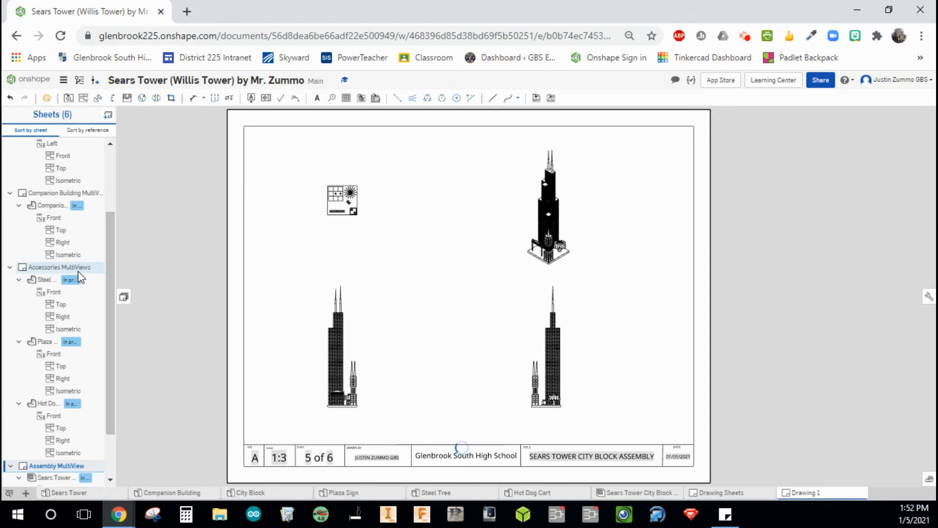
Step: Replace the title in the Accessories MultiViews sheet's title block with "Accessories"
{"action": "left_click", "coordinate": [51, 268]}
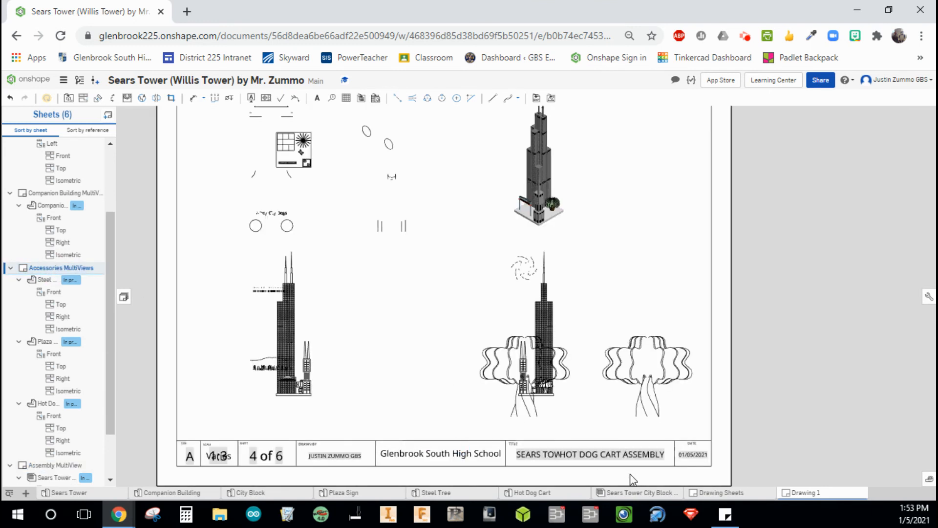
{"action": "double_click", "coordinate": [573, 457]}
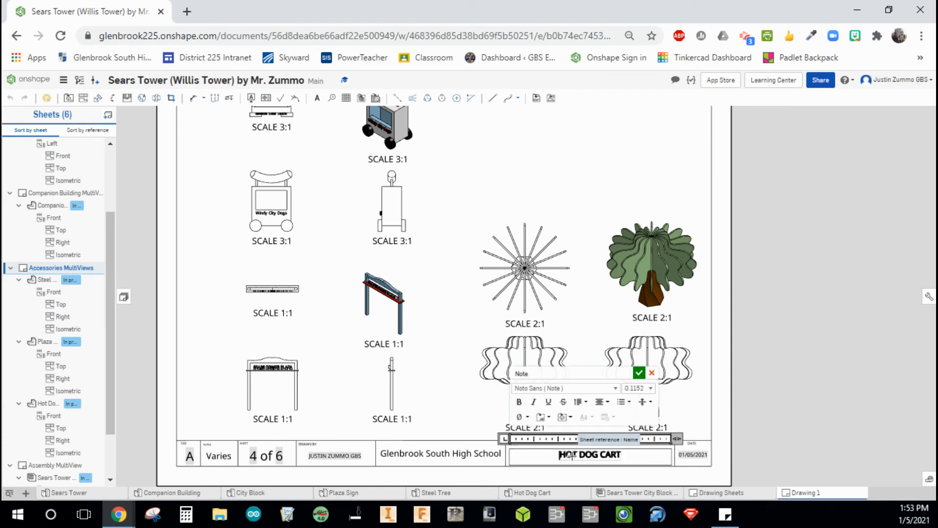
{"action": "left_click", "coordinate": [586, 456]}
{"action": "triple_click", "coordinate": [586, 456]}
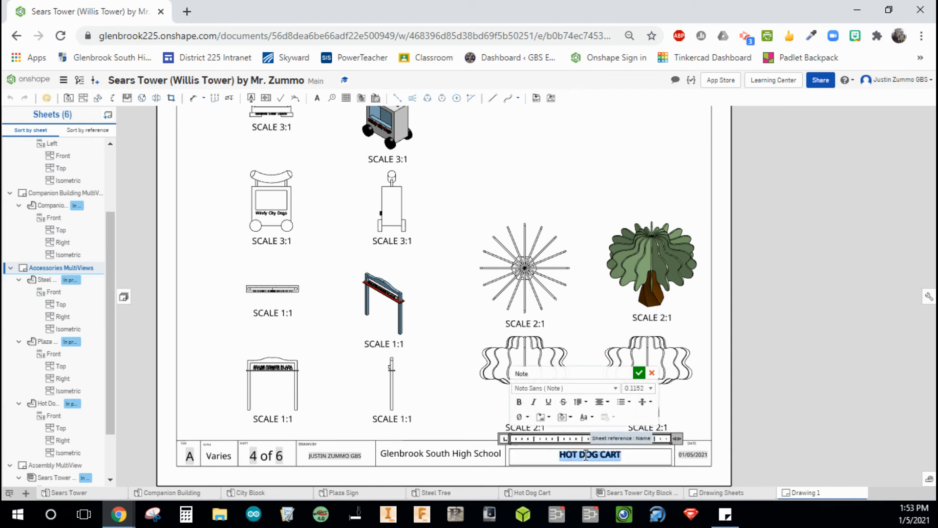
{"action": "type", "text": "Accessories"}
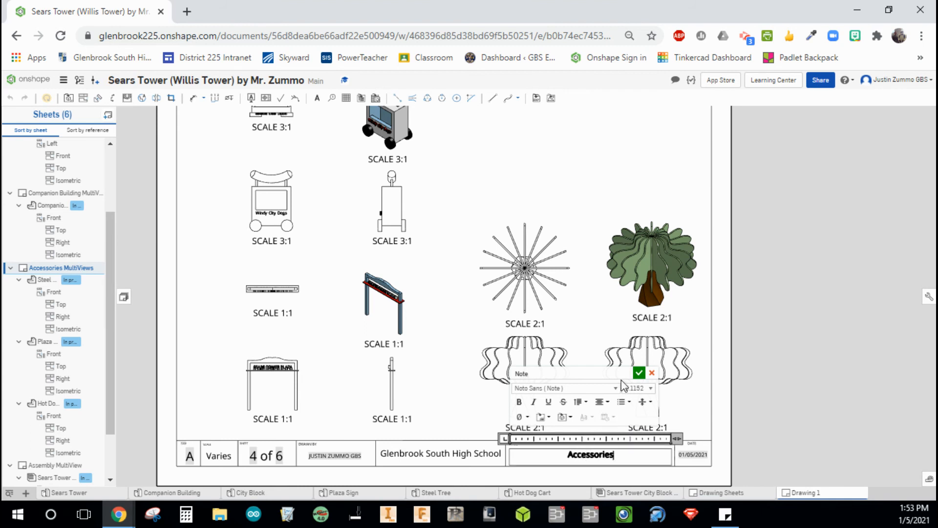
{"action": "left_click", "coordinate": [639, 374]}
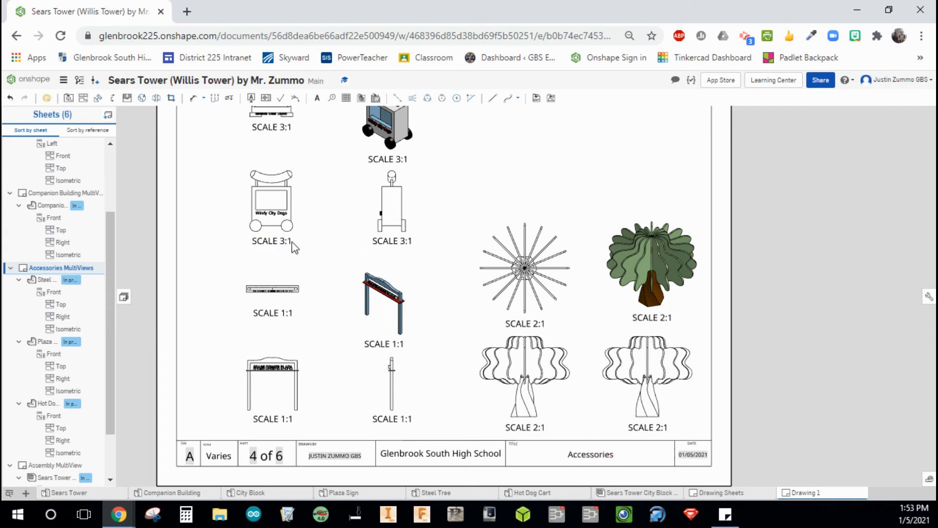
Step: Add the note "Hot Dog Cart" centred below the Hot Dog Cart's front and right views
{"action": "left_click", "coordinate": [317, 98]}
{"action": "left_click", "coordinate": [309, 253]}
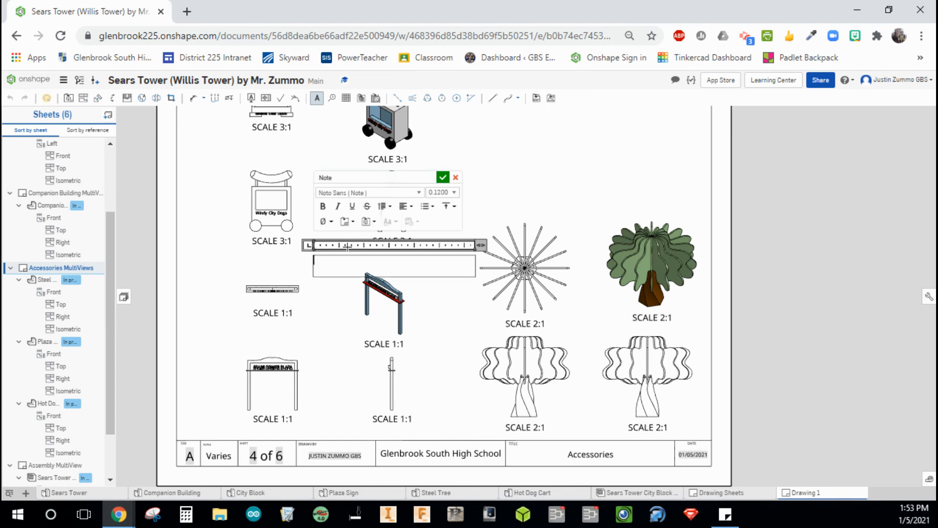
{"action": "type", "text": "Hot Dog CArt"}
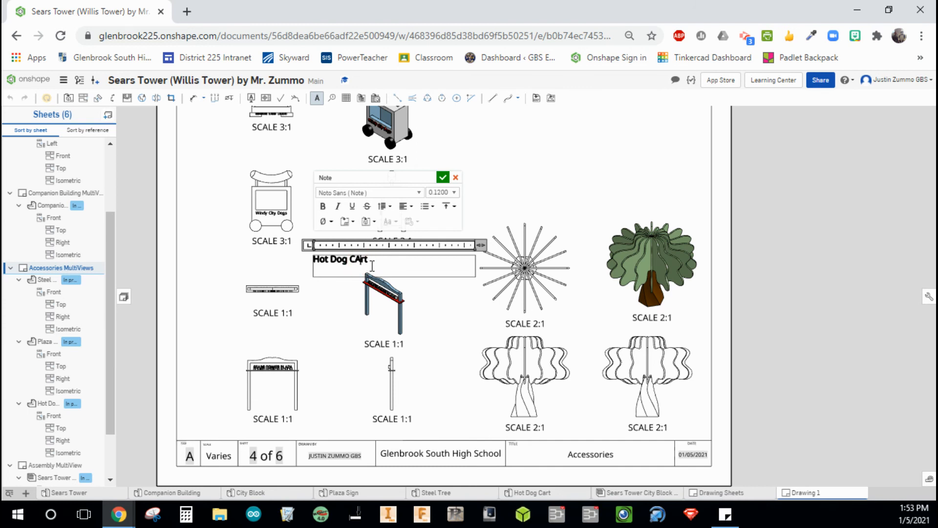
{"action": "key", "text": "BackSpace"}
{"action": "left_click", "coordinate": [442, 179]}
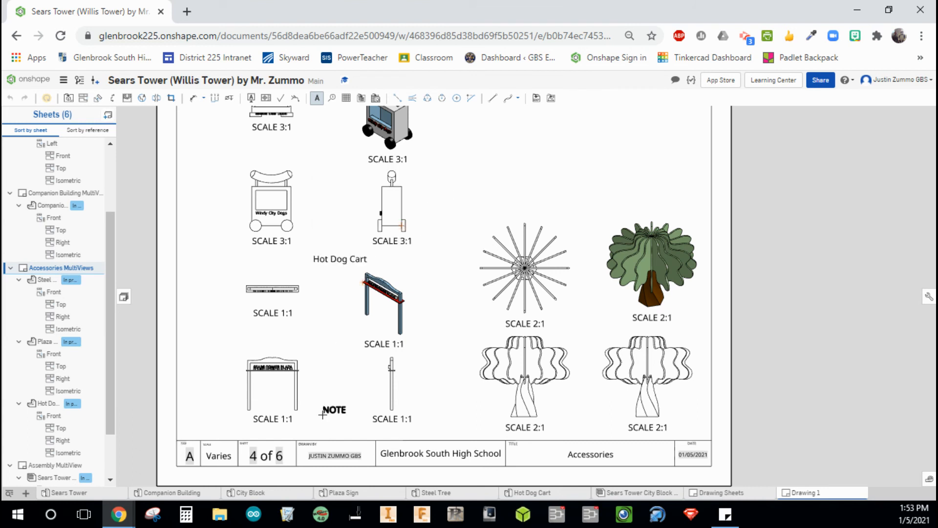
Step: Add the note "Sign" below the Plaza Sign's front and right views
{"action": "left_click", "coordinate": [318, 430]}
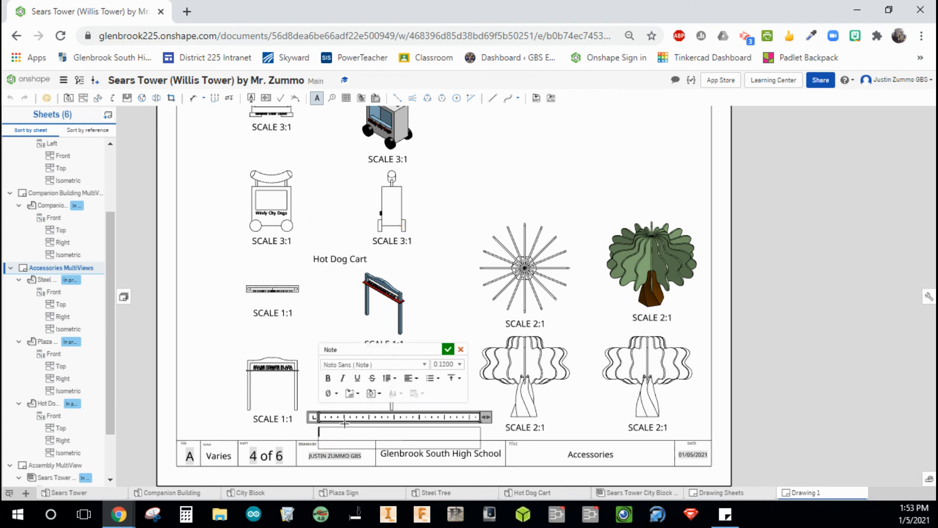
{"action": "type", "text": "Sign"}
{"action": "left_click", "coordinate": [447, 349]}
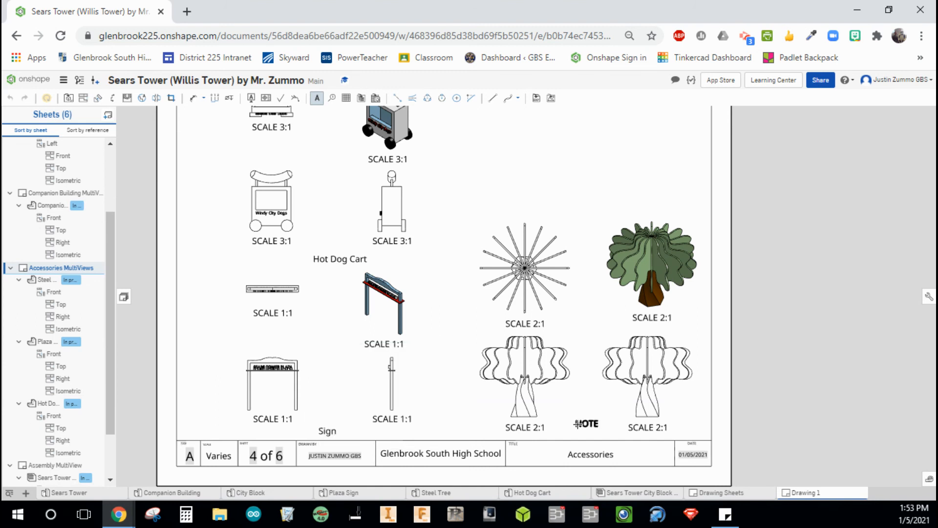
Step: Add the note "Steel Tree" centred below the Steel Tree's front and right views
{"action": "left_click", "coordinate": [577, 423]}
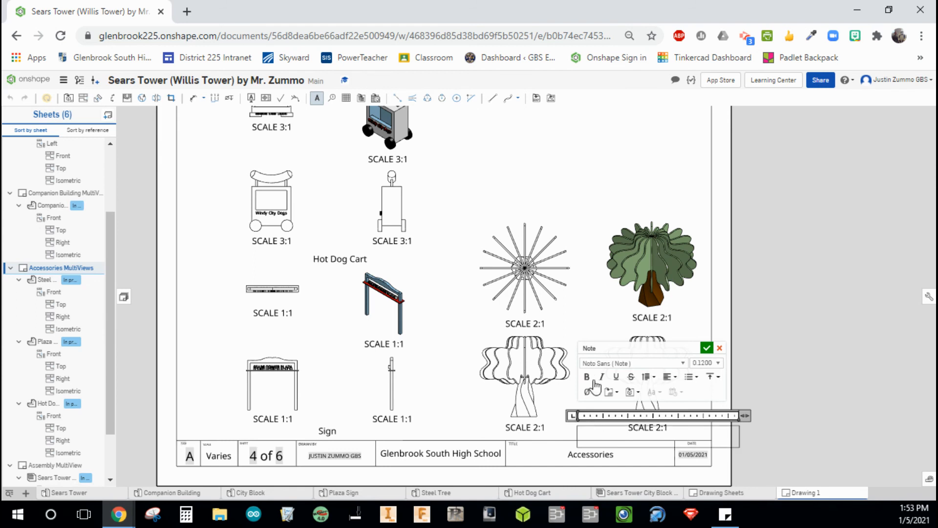
{"action": "type", "text": "Steel Tree"}
{"action": "left_click", "coordinate": [706, 347]}
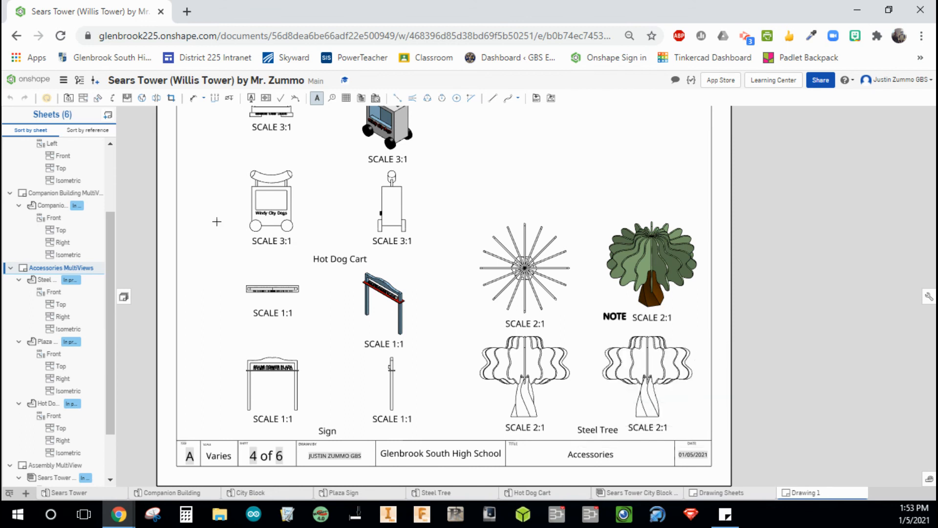
{"action": "key", "text": "Escape"}
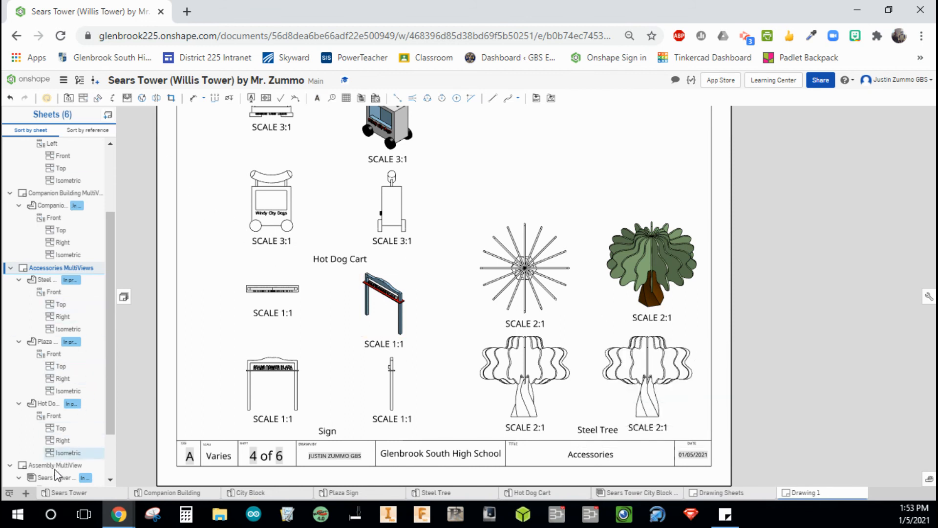
Step: On the Exploded View and BOM sheet, place a flattened BOM table of the Sears Tower City Block Assembly at the border's upper-right corner
{"action": "left_click_drag", "start_coordinate": [109, 390], "coordinate": [106, 446]}
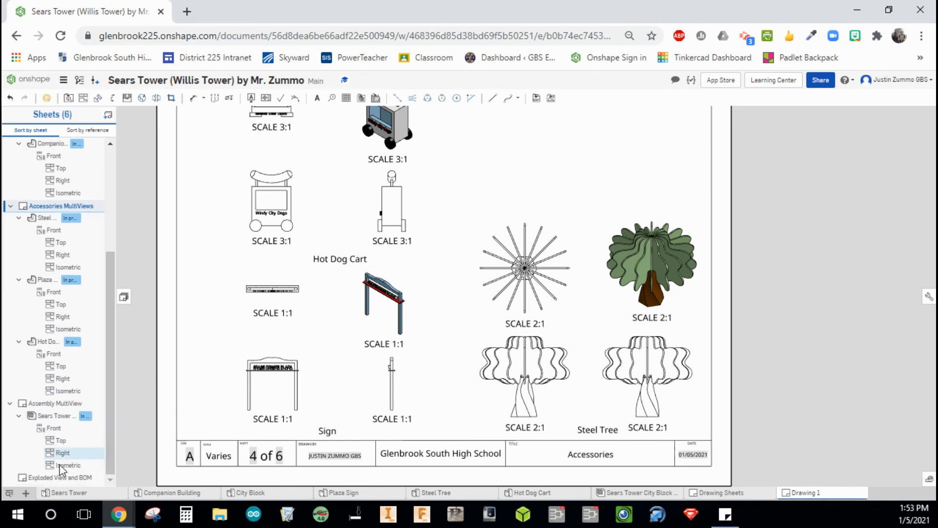
{"action": "left_click", "coordinate": [59, 478]}
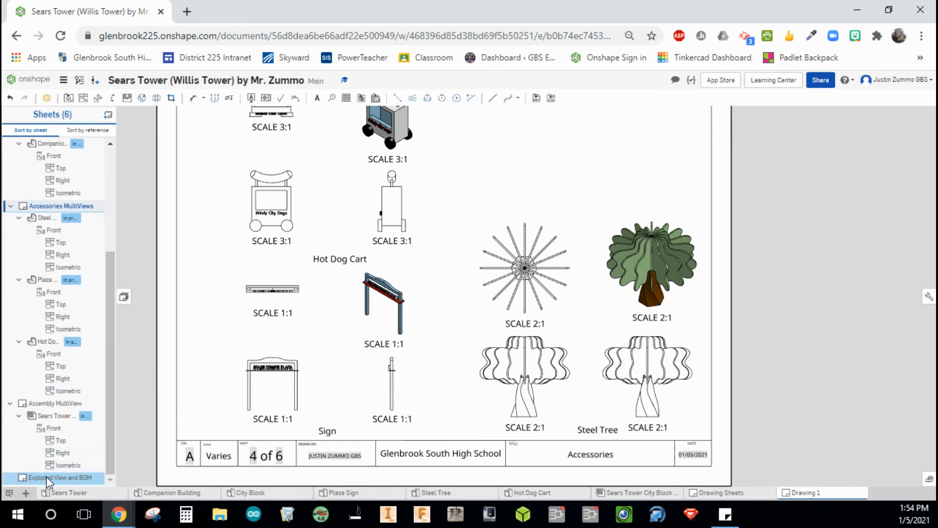
{"action": "left_click", "coordinate": [47, 478]}
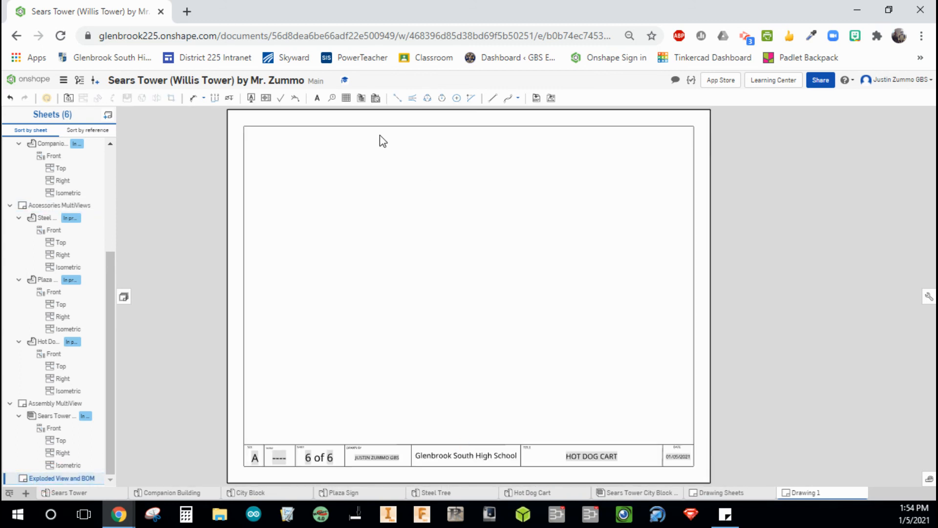
{"action": "left_click", "coordinate": [361, 99]}
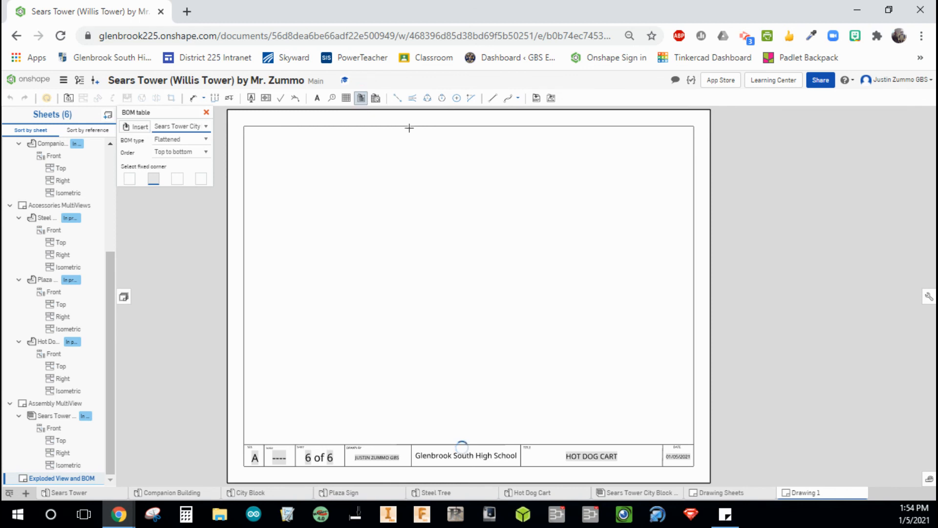
{"action": "left_click", "coordinate": [186, 128]}
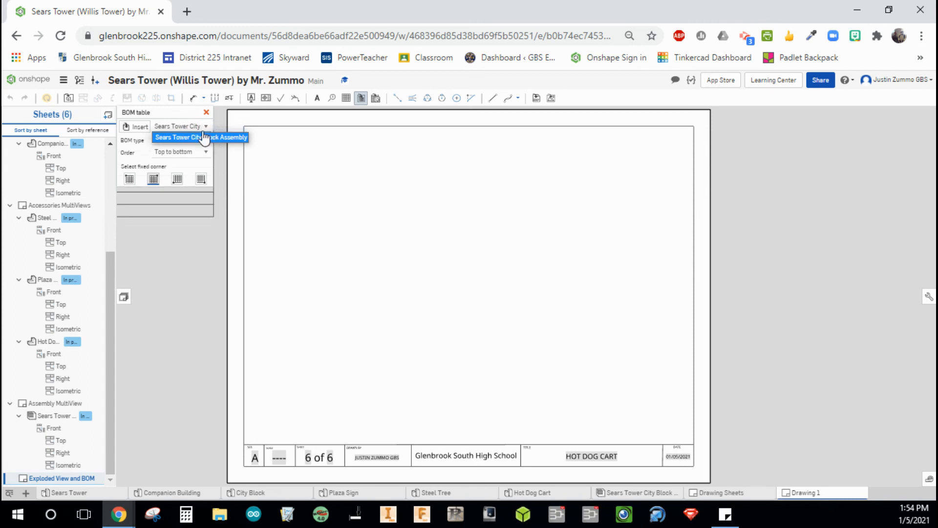
{"action": "left_click", "coordinate": [211, 136]}
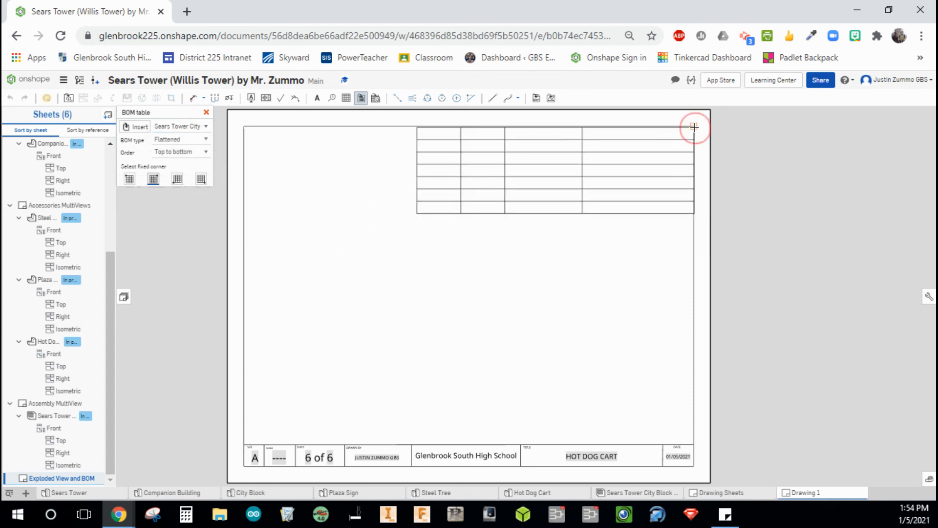
{"action": "left_click", "coordinate": [695, 127]}
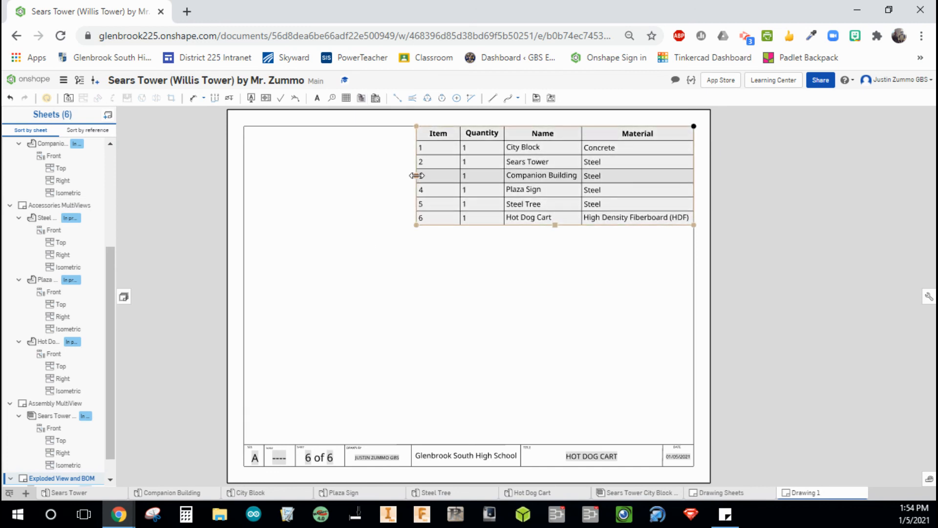
{"action": "left_click", "coordinate": [479, 247]}
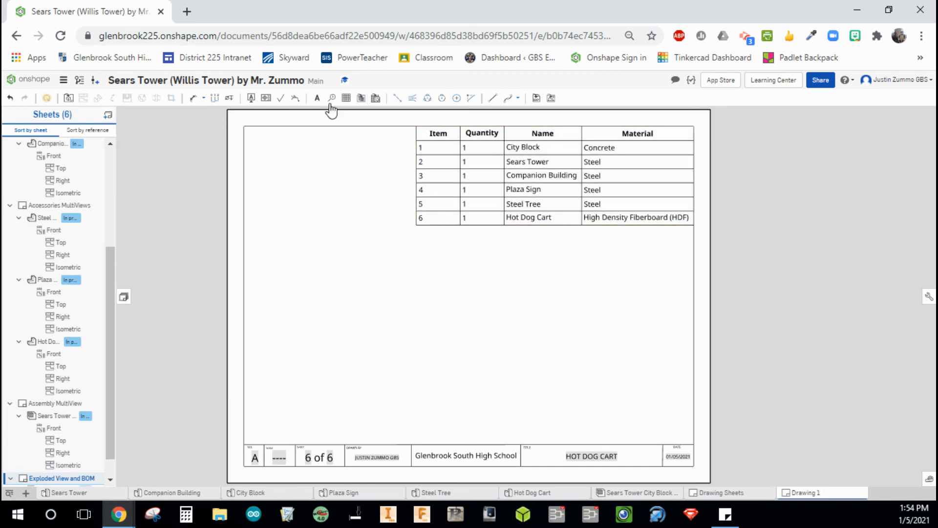
Step: Begin a new view of the Sears Tower City Block Assembly using the Explode 1 position
{"action": "left_click", "coordinate": [317, 98]}
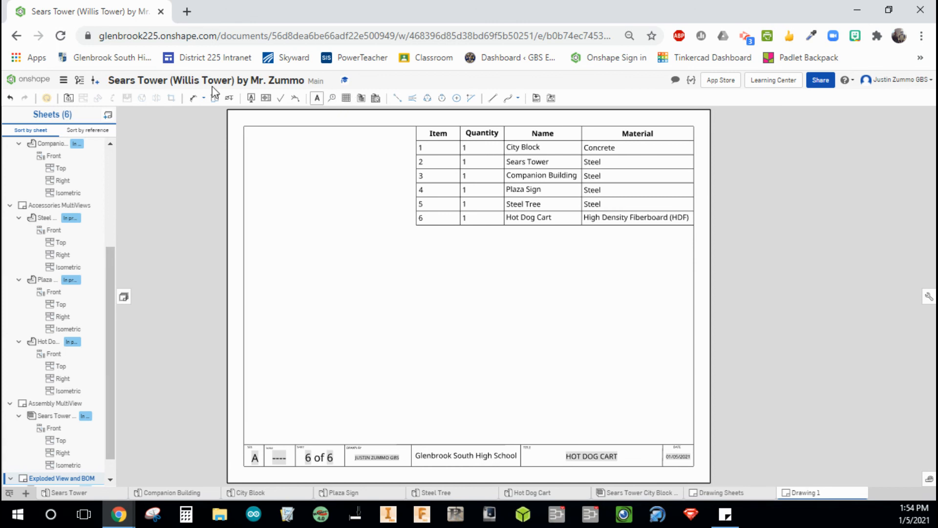
{"action": "left_click", "coordinate": [68, 99]}
{"action": "left_click", "coordinate": [152, 131]}
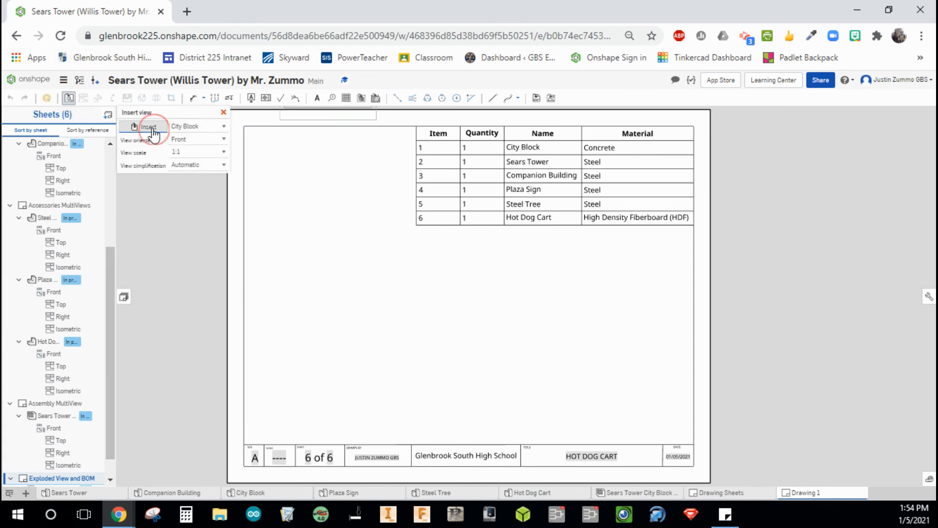
{"action": "left_click", "coordinate": [284, 234]}
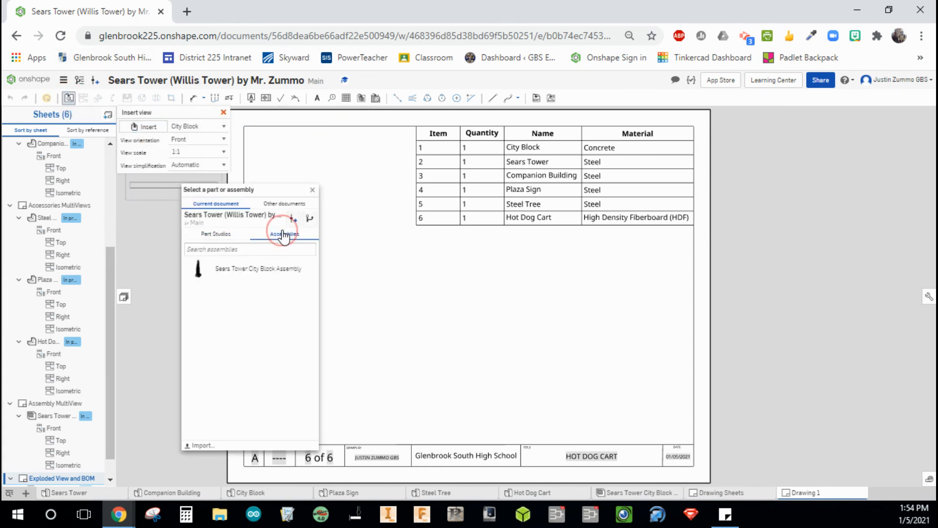
{"action": "left_click", "coordinate": [244, 270]}
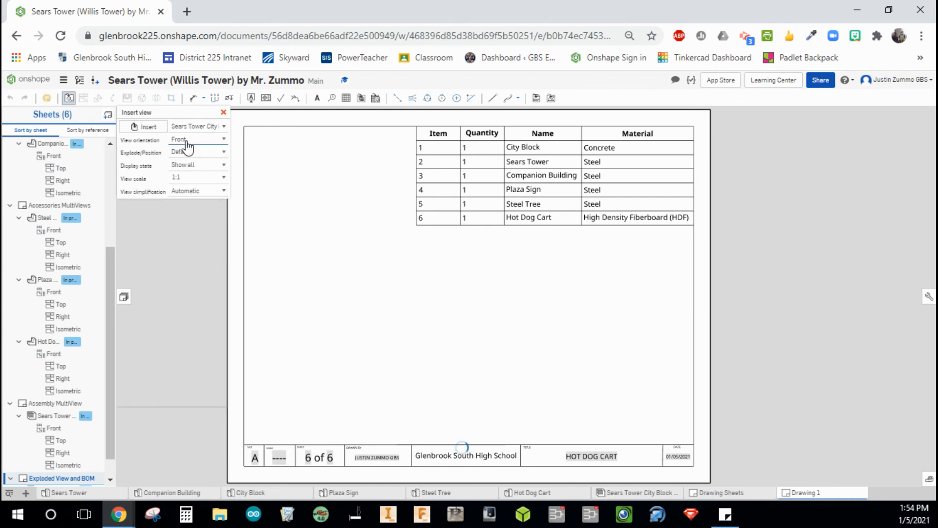
{"action": "left_click", "coordinate": [196, 152]}
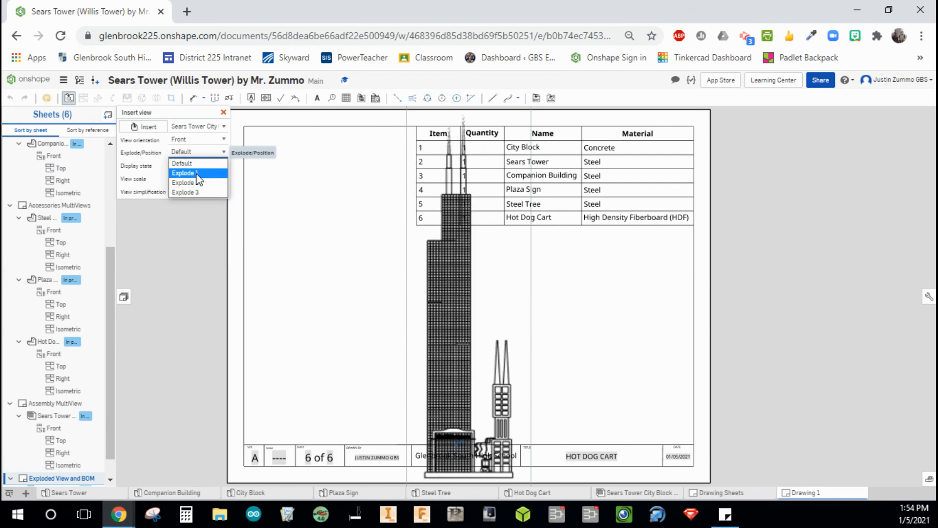
{"action": "left_click", "coordinate": [195, 173]}
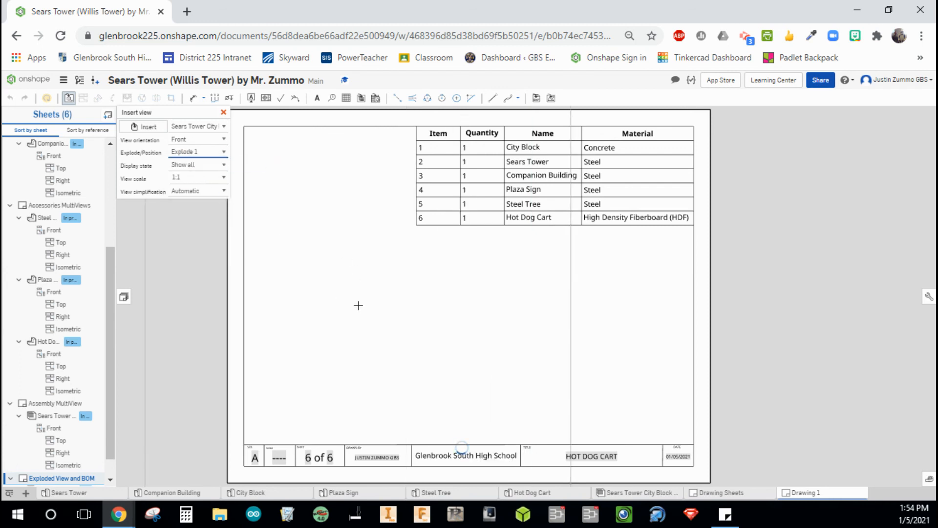
Step: Set the exploded view to isometric orientation at 1:3 scale and place it below and left of the BOM table
{"action": "left_click", "coordinate": [224, 177]}
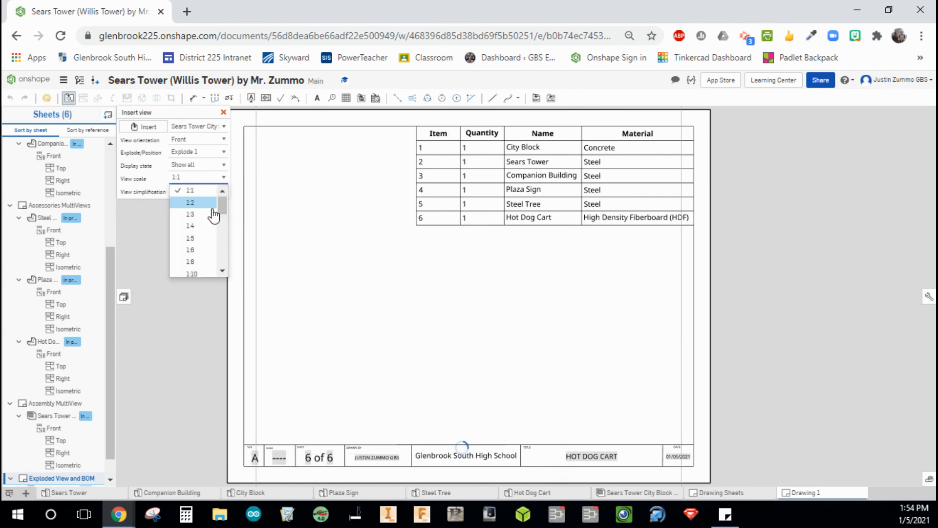
{"action": "left_click", "coordinate": [196, 226]}
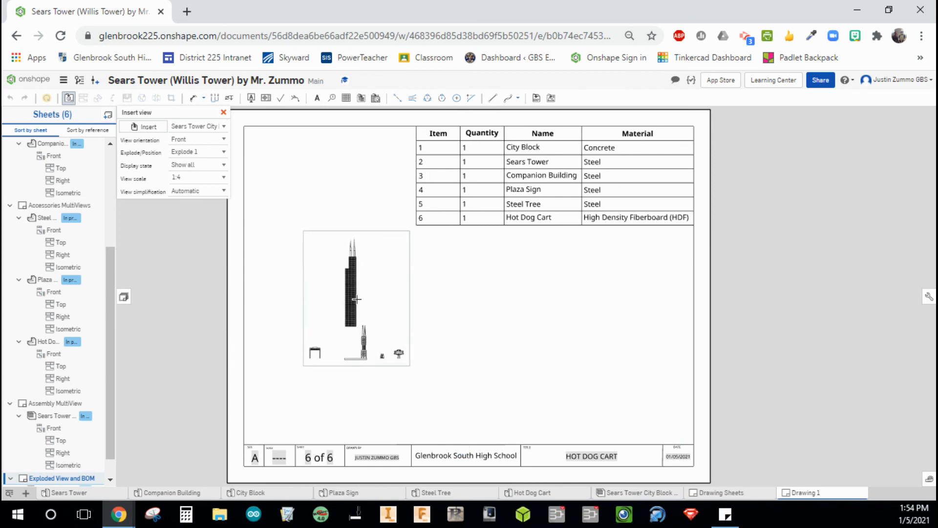
{"action": "left_click", "coordinate": [222, 139]}
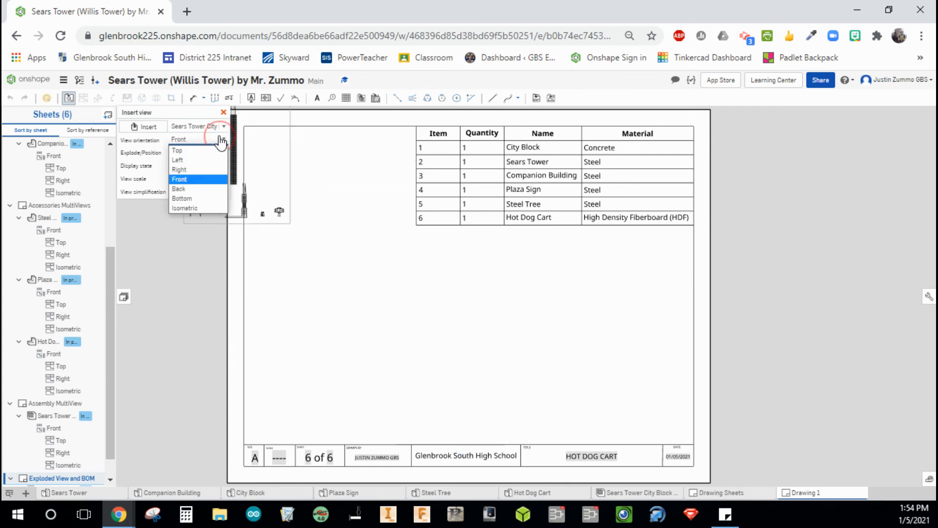
{"action": "left_click", "coordinate": [200, 208]}
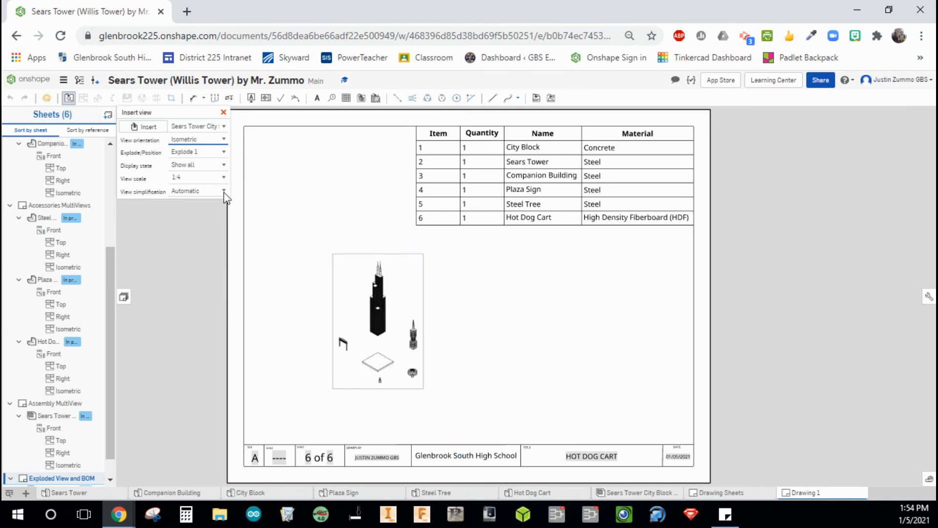
{"action": "left_click", "coordinate": [212, 177]}
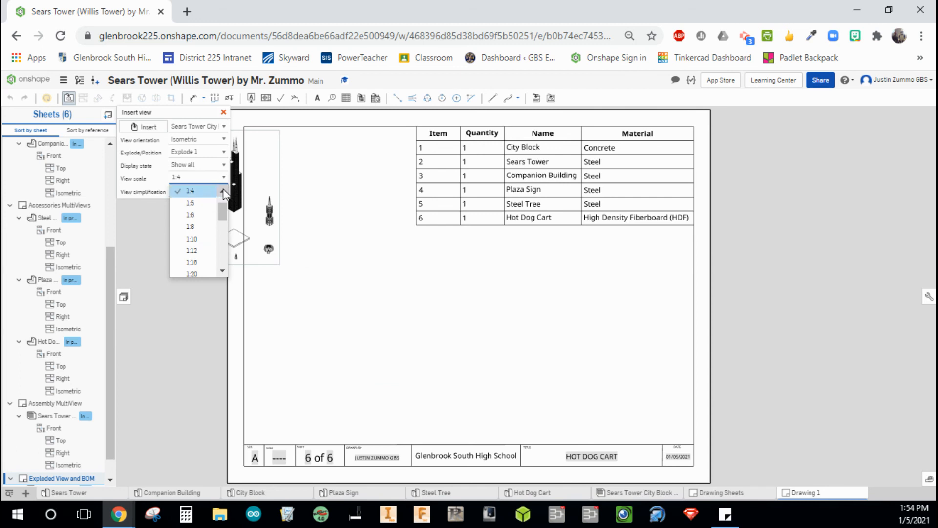
{"action": "left_click", "coordinate": [222, 190]}
{"action": "left_click", "coordinate": [200, 206]}
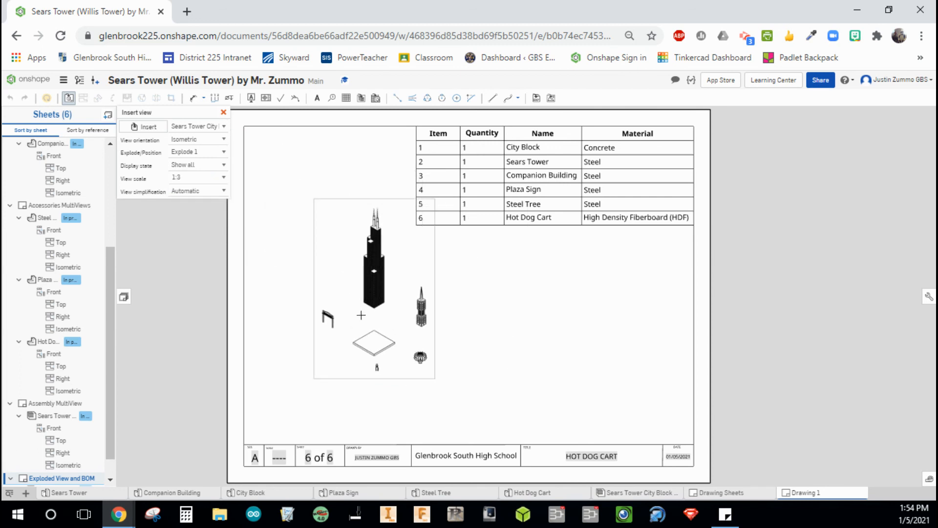
{"action": "left_click", "coordinate": [345, 351]}
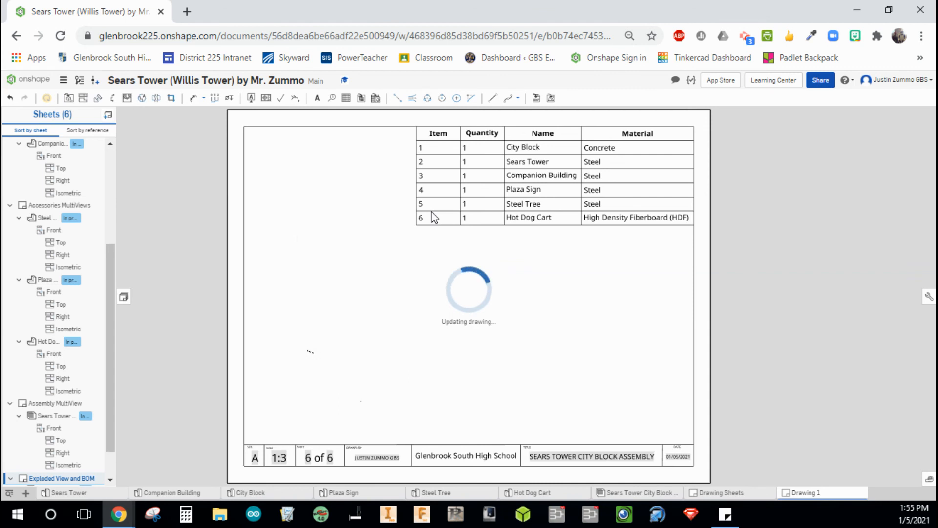
Step: Attach a circular item-number callout to the Sears Tower in the exploded view, placed to the tower's upper right
{"action": "left_click", "coordinate": [332, 98]}
{"action": "scroll", "coordinate": [362, 321], "scroll_direction": "up", "scroll_amount": 2}
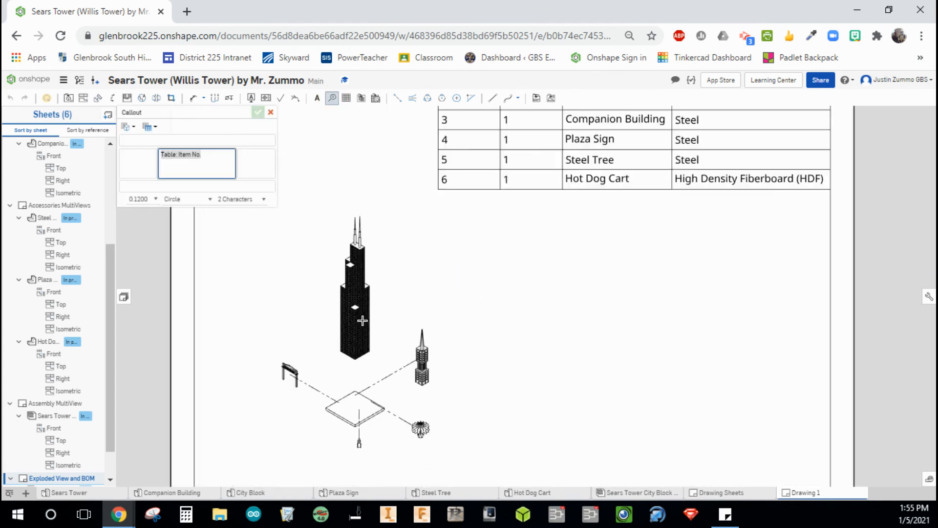
{"action": "scroll", "coordinate": [362, 321], "scroll_direction": "up", "scroll_amount": 4}
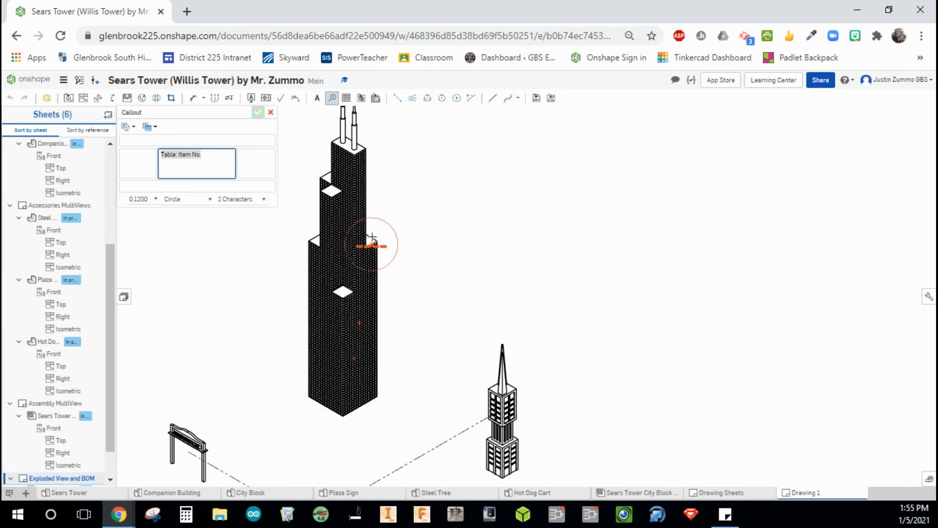
{"action": "left_click", "coordinate": [372, 239]}
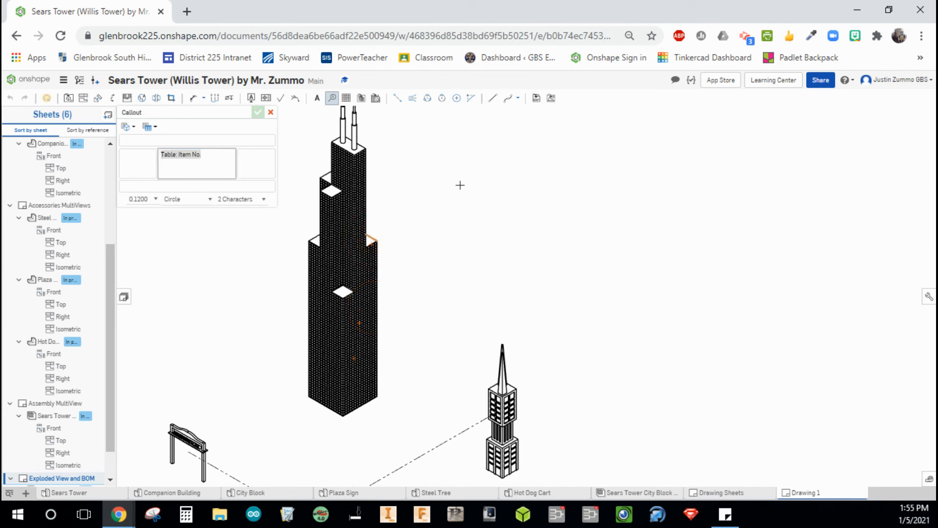
{"action": "left_click", "coordinate": [490, 171]}
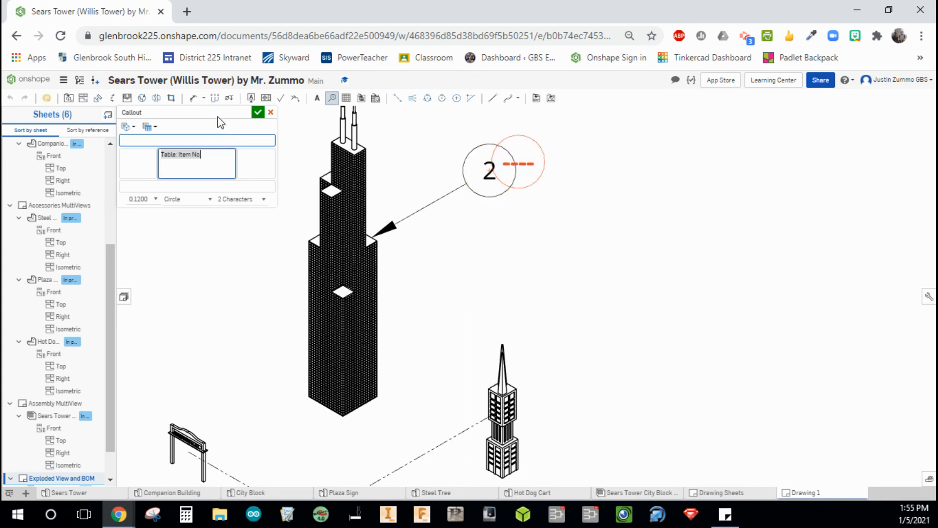
{"action": "left_click", "coordinate": [257, 114]}
{"action": "scroll", "coordinate": [620, 269], "scroll_direction": "up", "scroll_amount": 2}
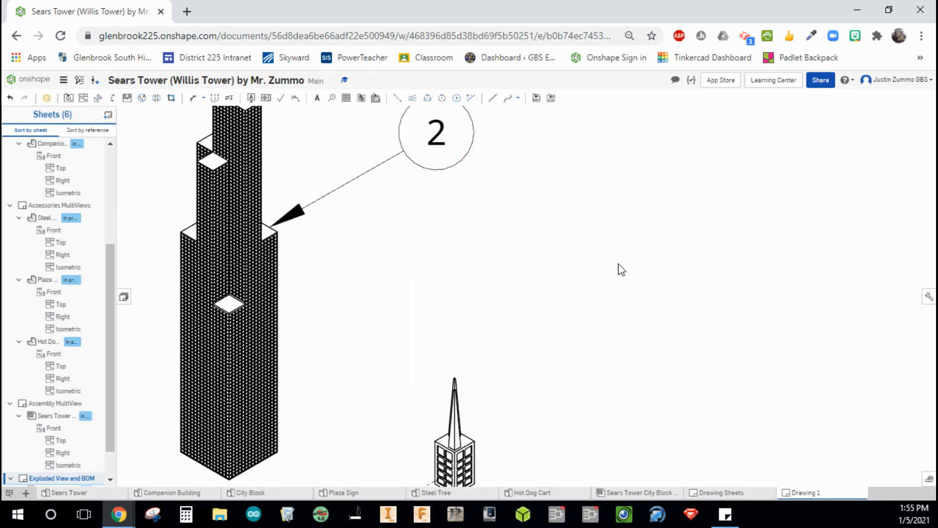
{"action": "scroll", "coordinate": [621, 270], "scroll_direction": "down", "scroll_amount": 3}
{"action": "scroll", "coordinate": [555, 320], "scroll_direction": "up", "scroll_amount": 2}
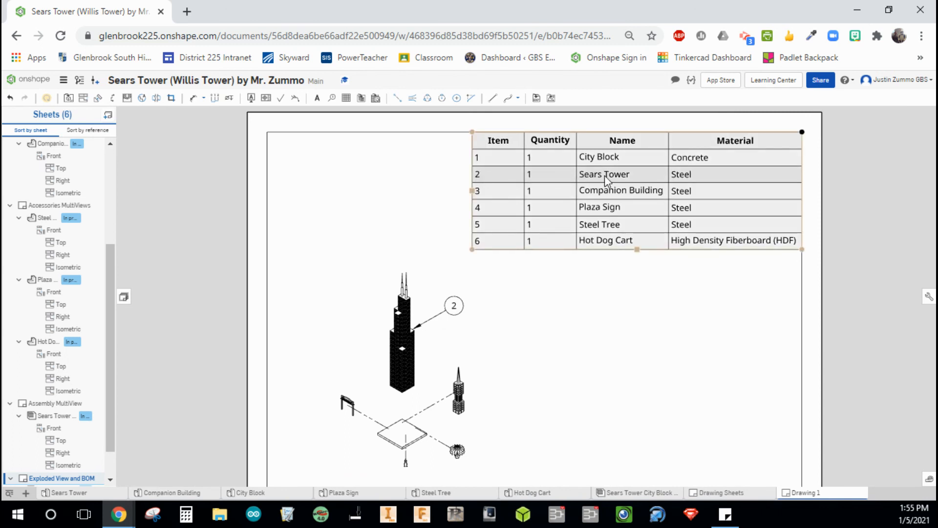
{"action": "scroll", "coordinate": [534, 329], "scroll_direction": "down", "scroll_amount": 2}
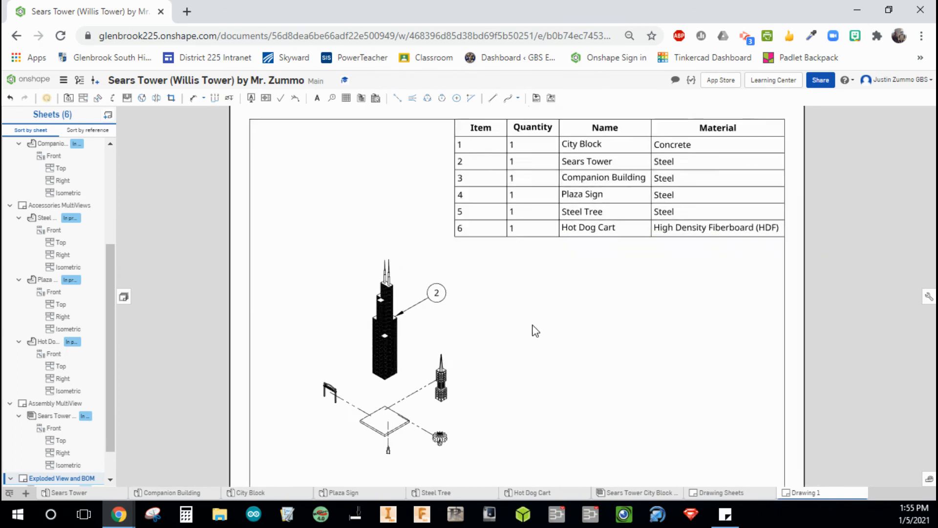
{"action": "middle_click_drag", "start_coordinate": [514, 320], "coordinate": [503, 327]}
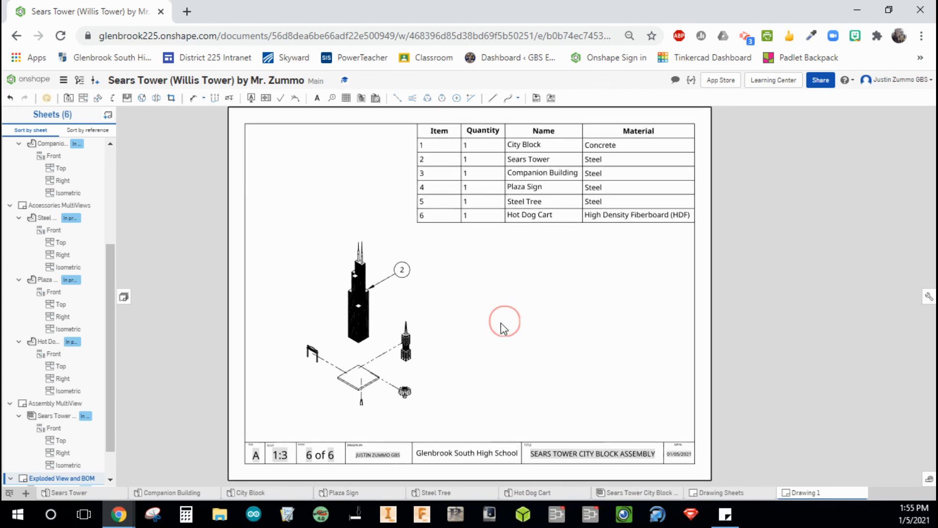